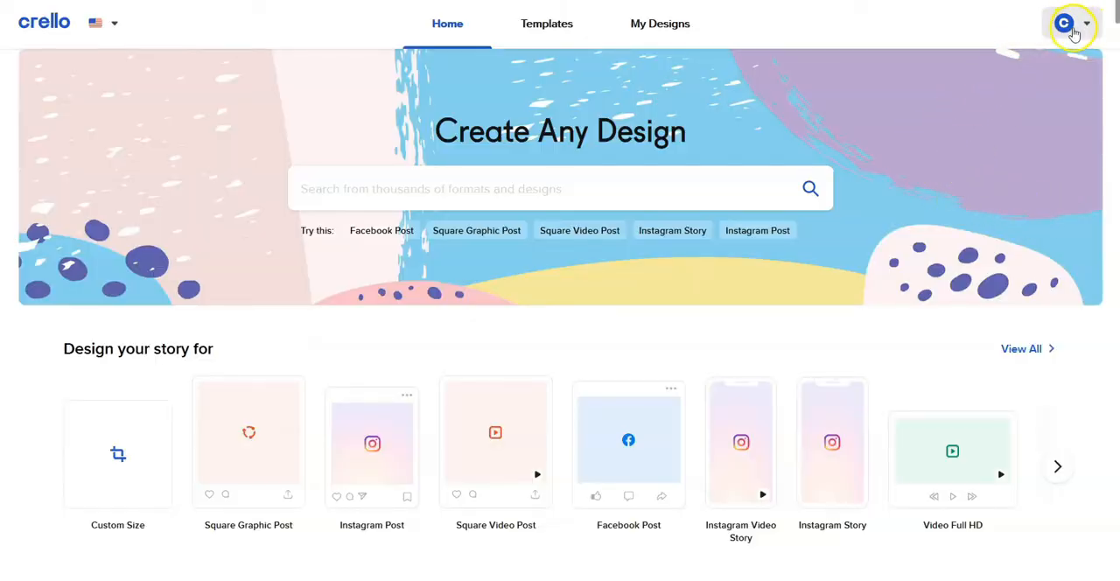
Check the account menu for the subscription plan and account options, and close it
click(1085, 27)
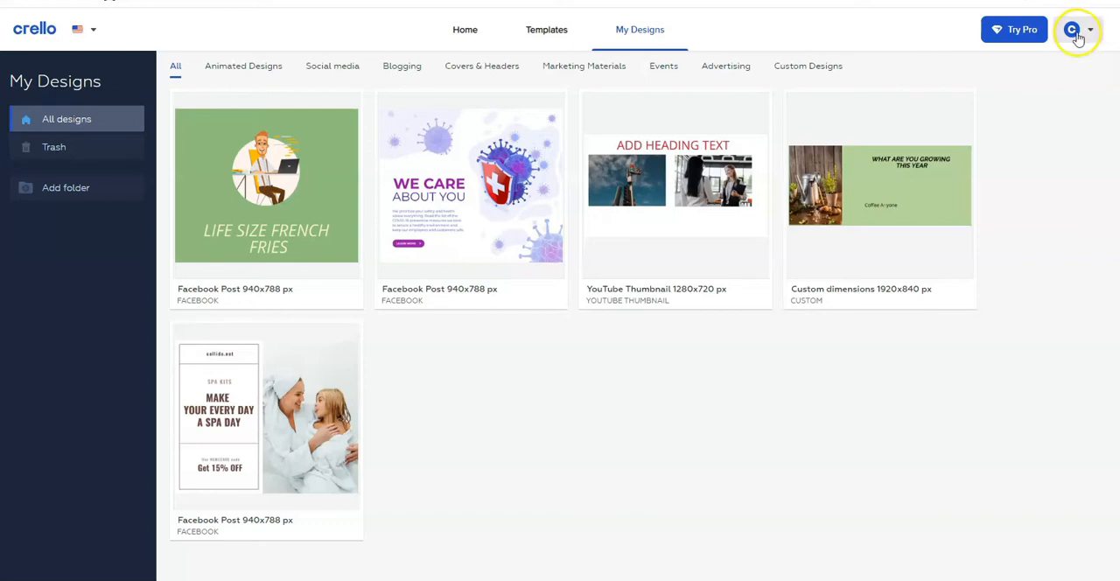
click(1083, 32)
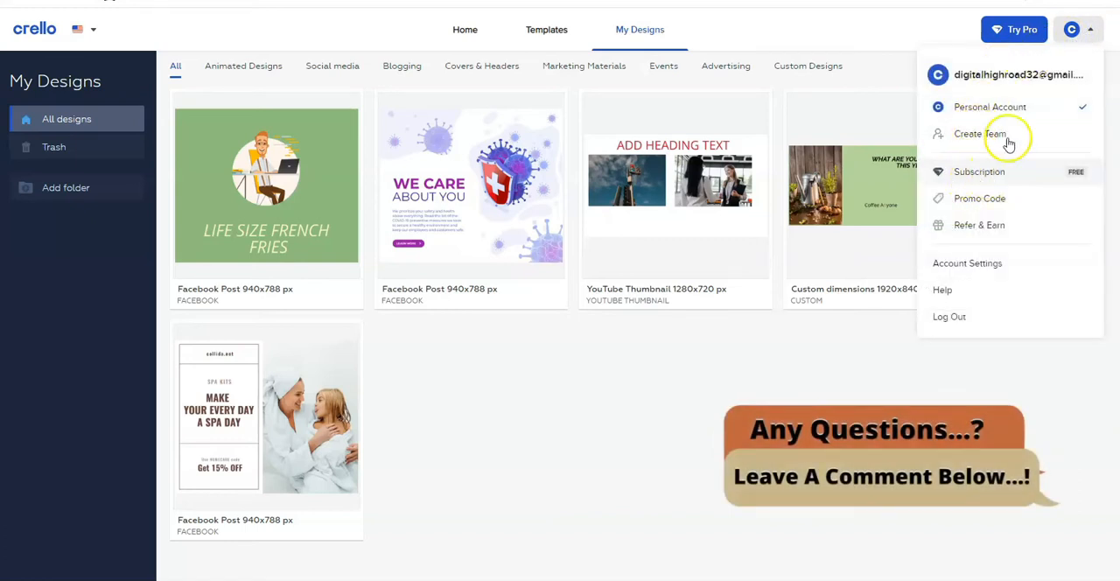
click(1073, 31)
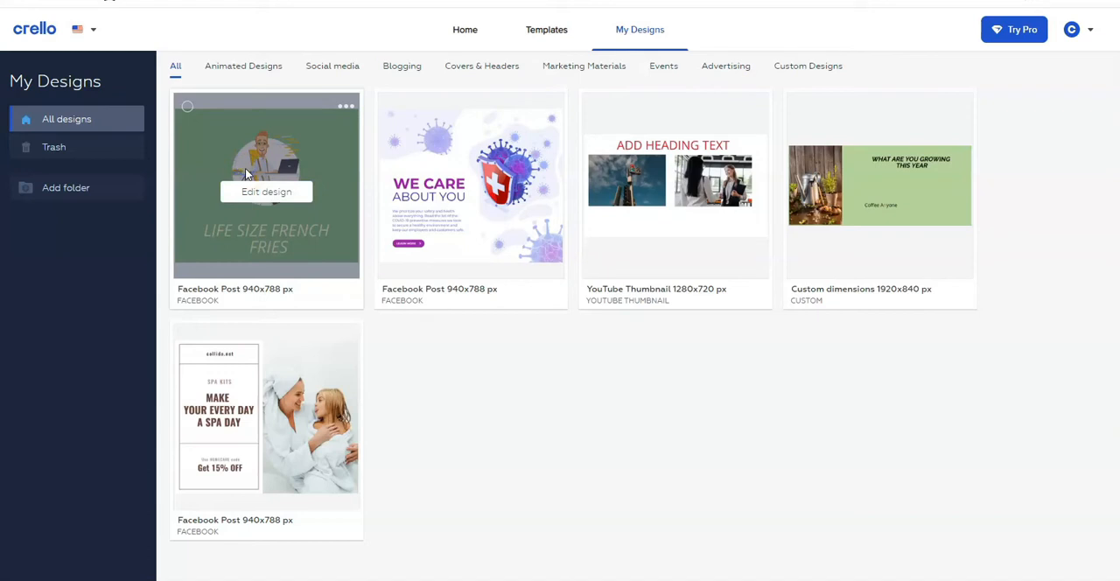
Open the green "Life Size French Fries" Facebook post for editing and try to download it
click(285, 192)
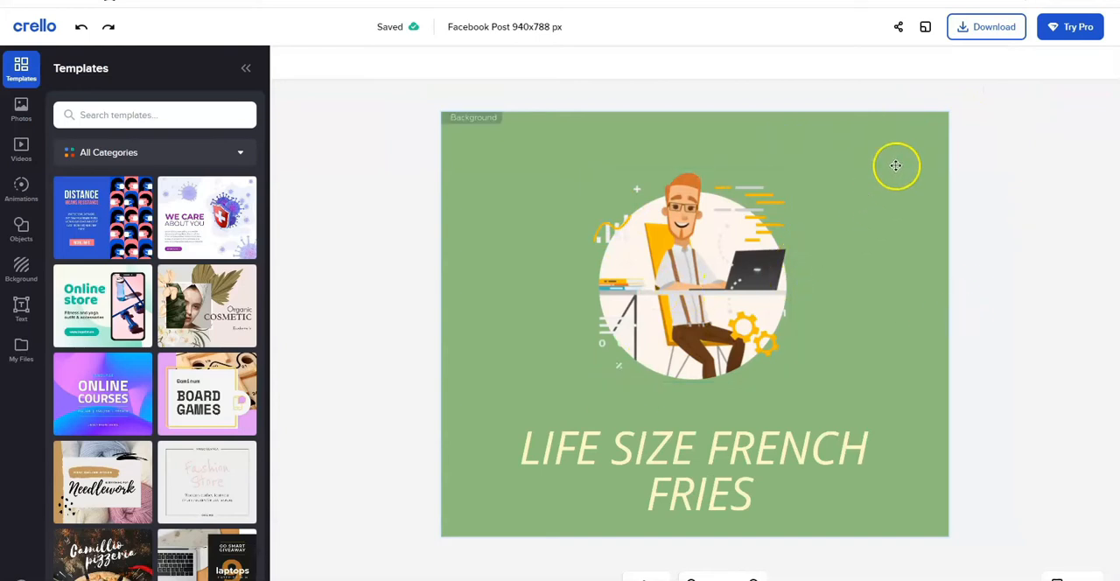
click(978, 28)
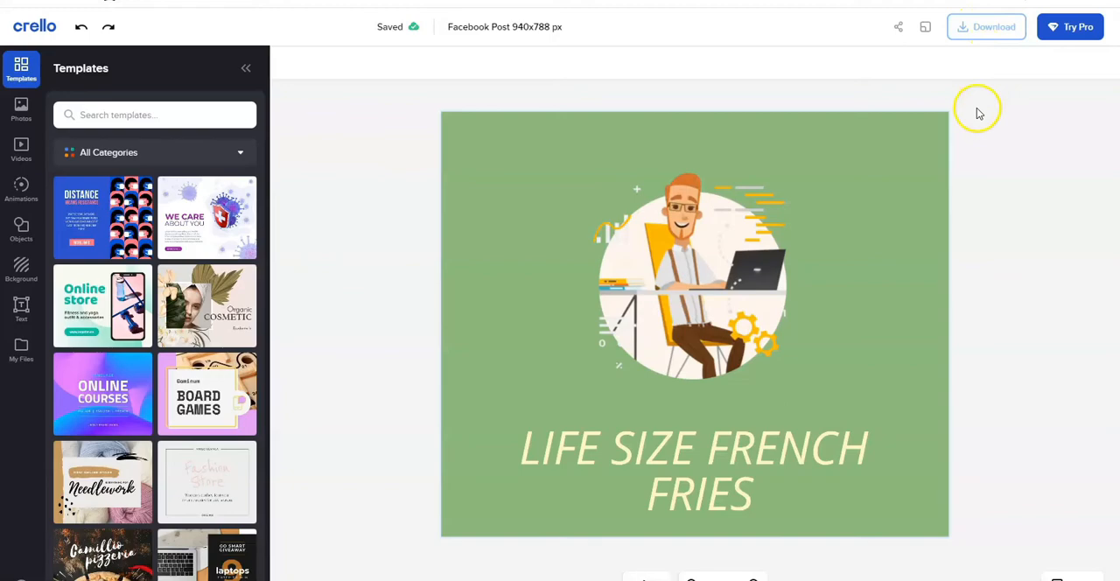
click(984, 32)
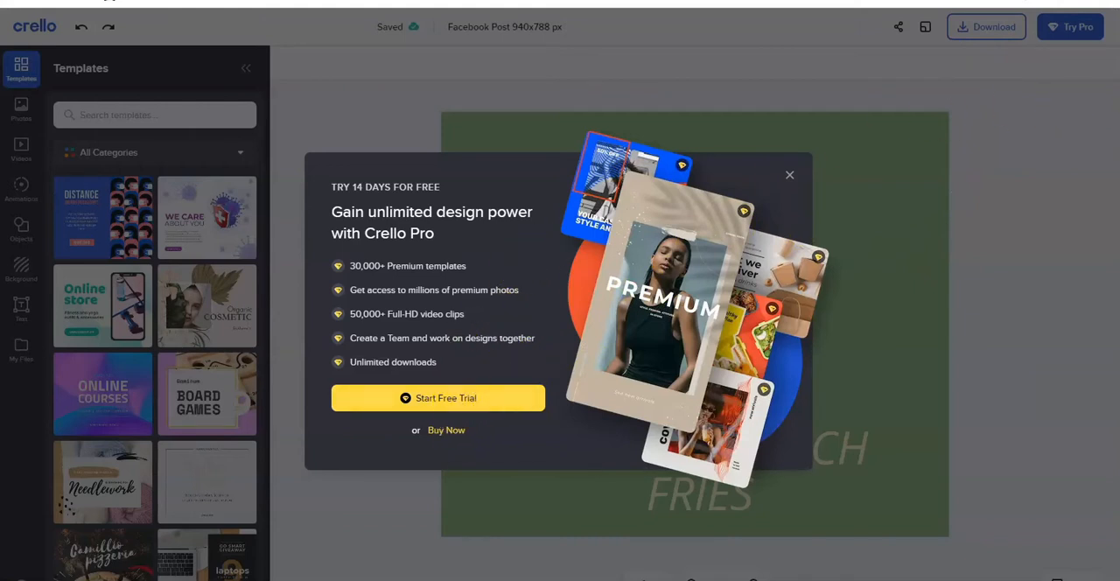
Open the Pro purchase page and compare the monthly and yearly pricing, ending on yearly payment
click(446, 430)
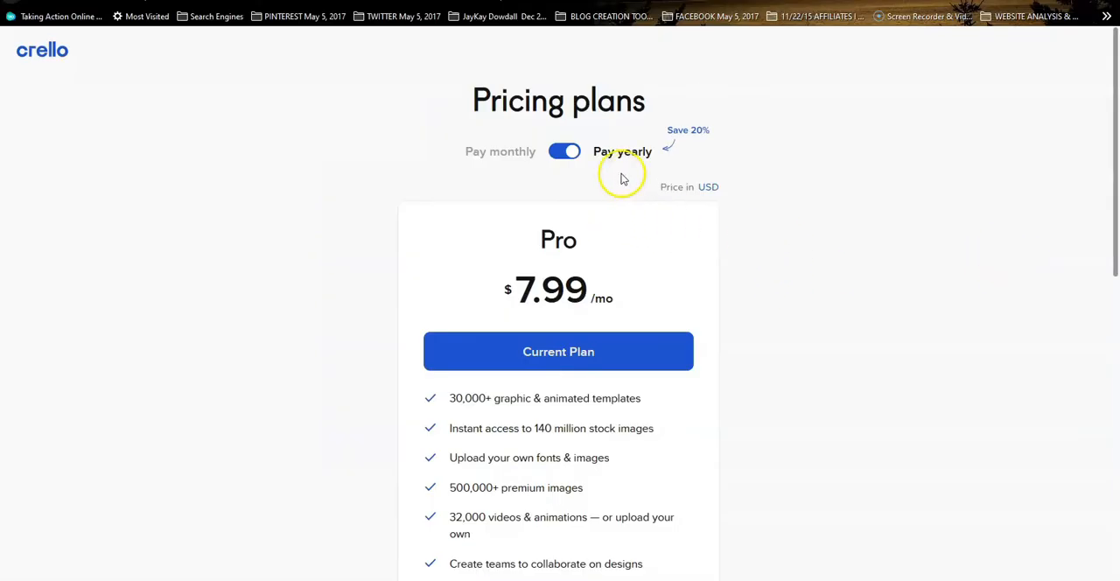
click(557, 154)
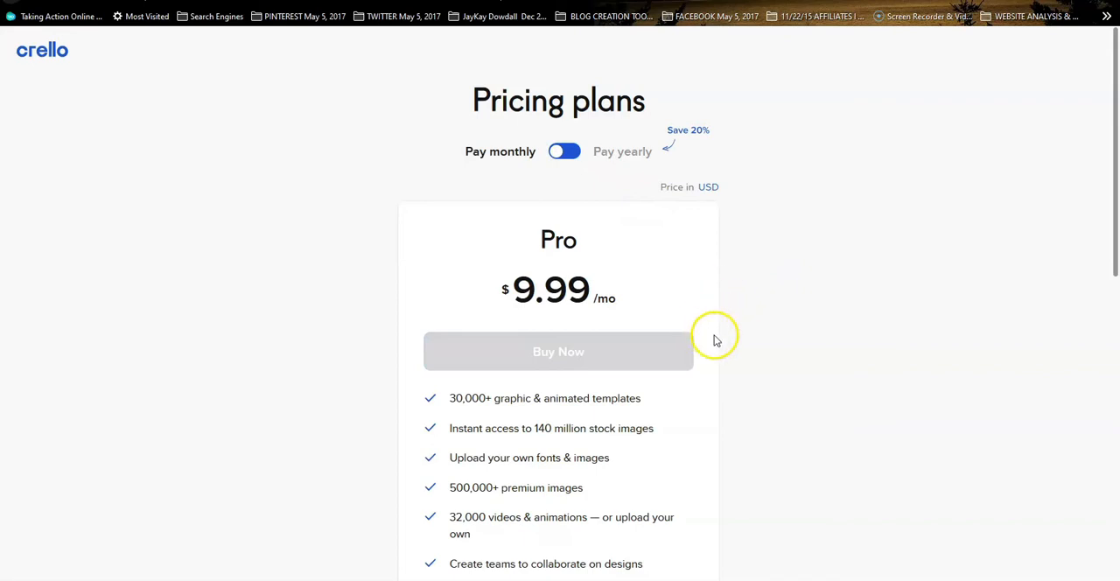
scroll(714, 340, down, 2)
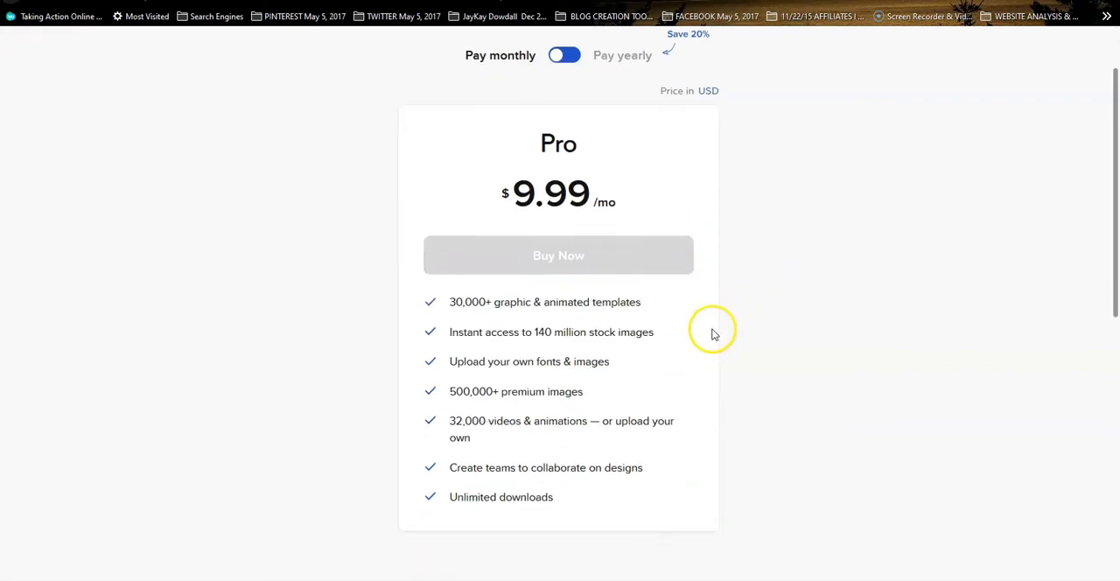
scroll(714, 333, up, 2)
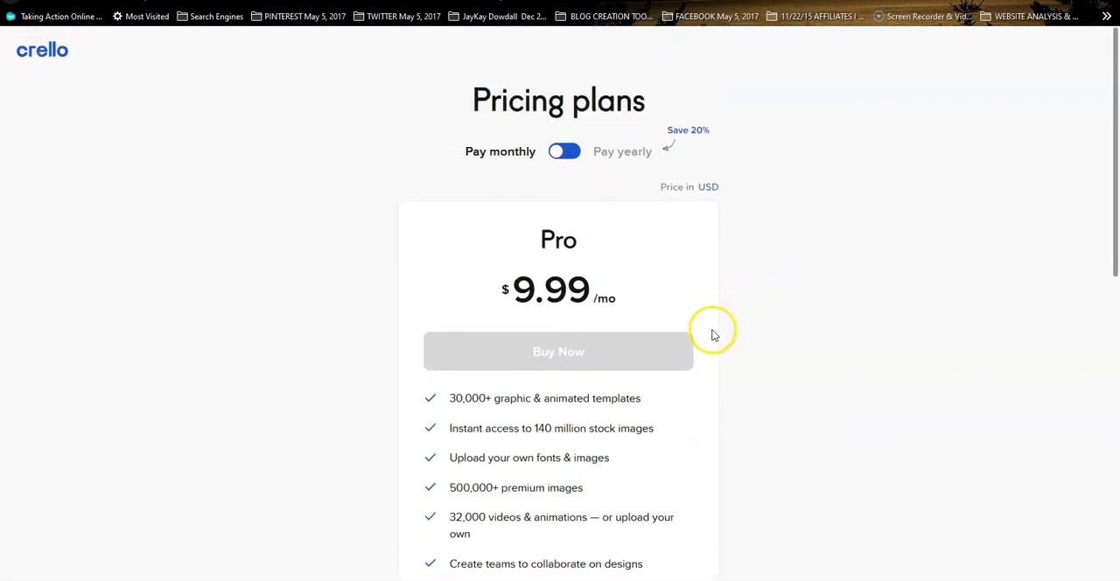
click(565, 151)
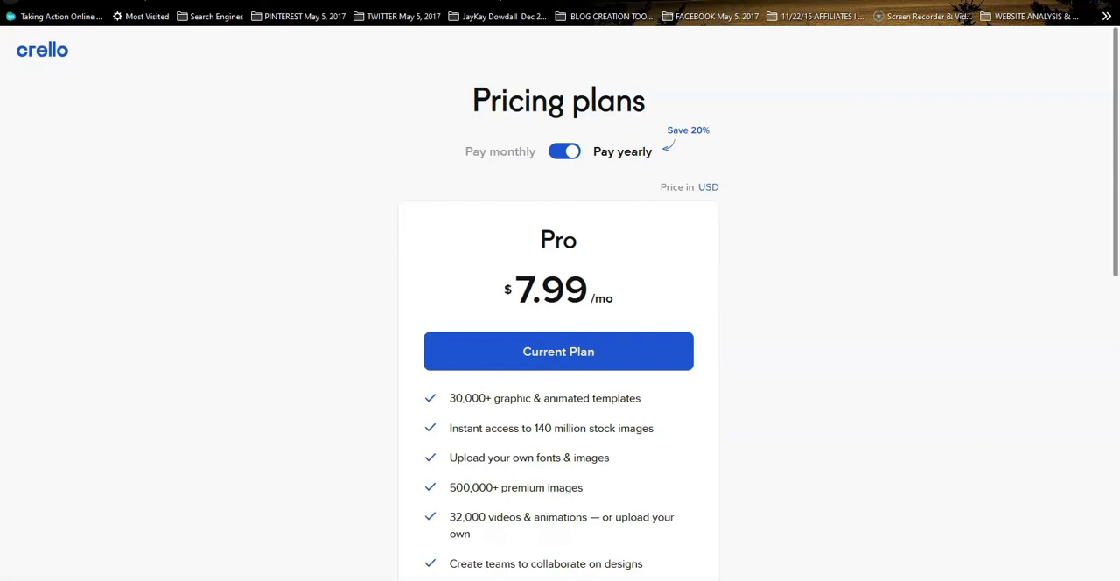
Return to the Crello home page and open the blank 1920x940 px custom design from My Designs for editing
key(ctrl+shift+Tab)
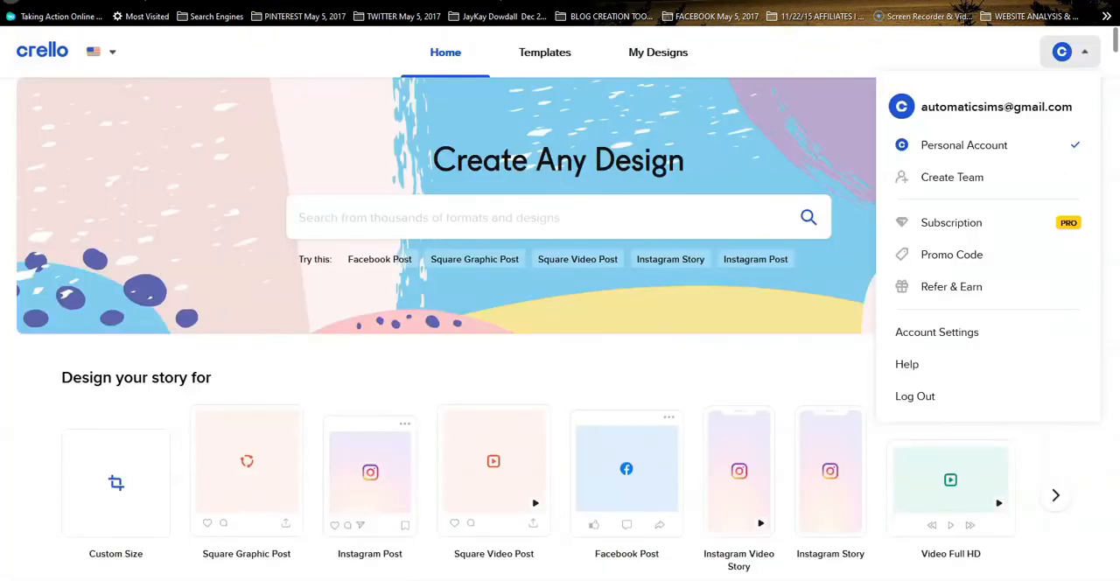
click(939, 53)
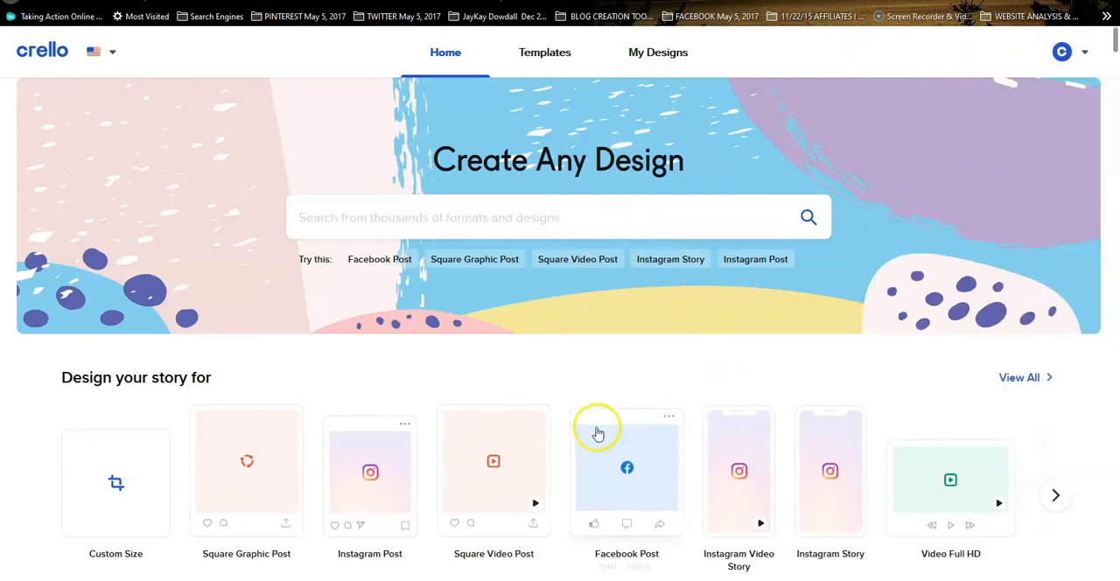
click(647, 54)
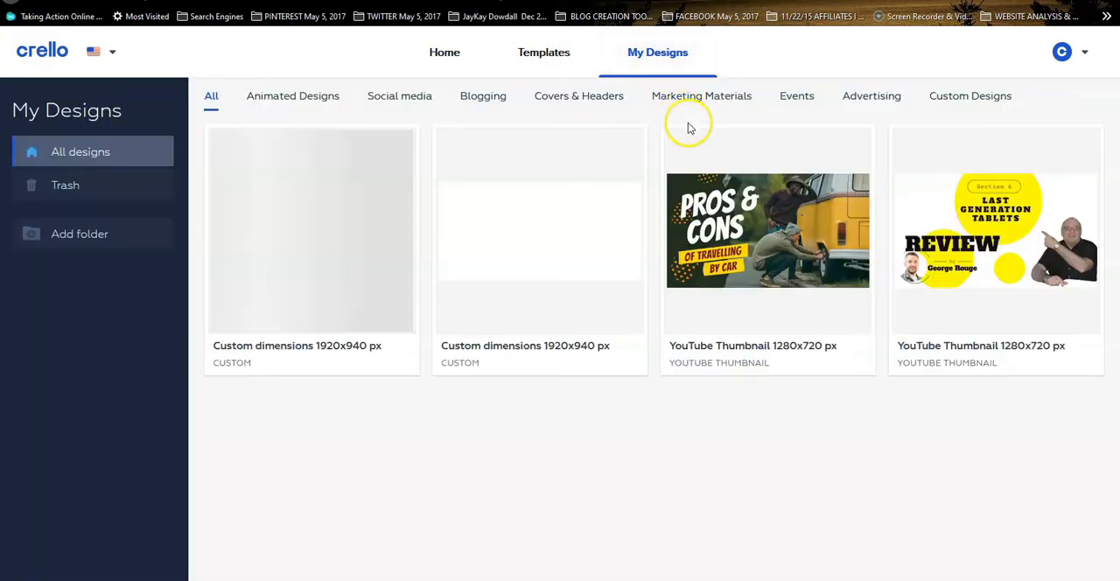
mouse_move(333, 250)
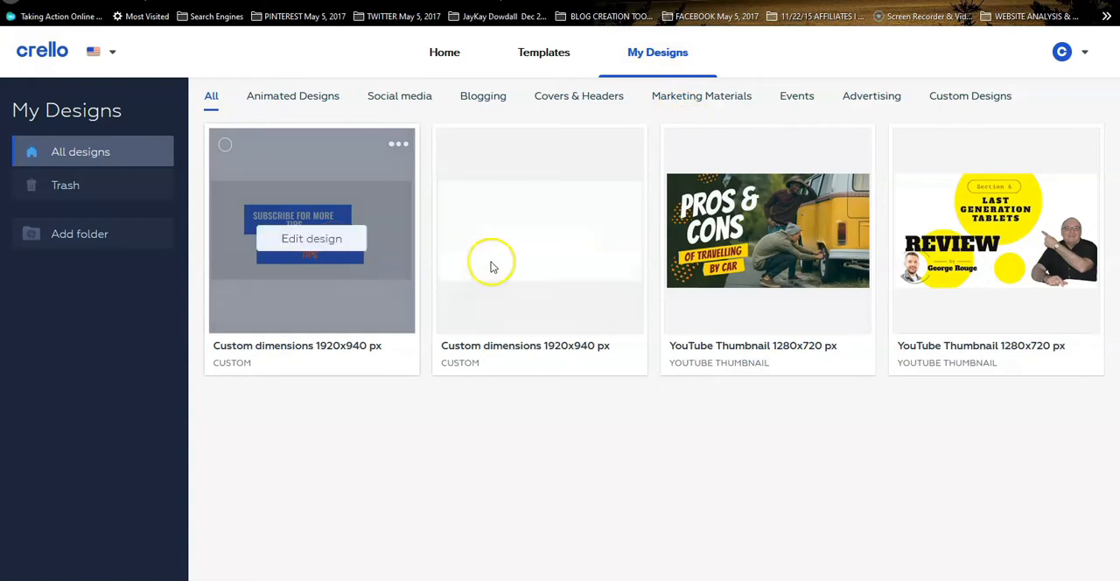
mouse_move(552, 318)
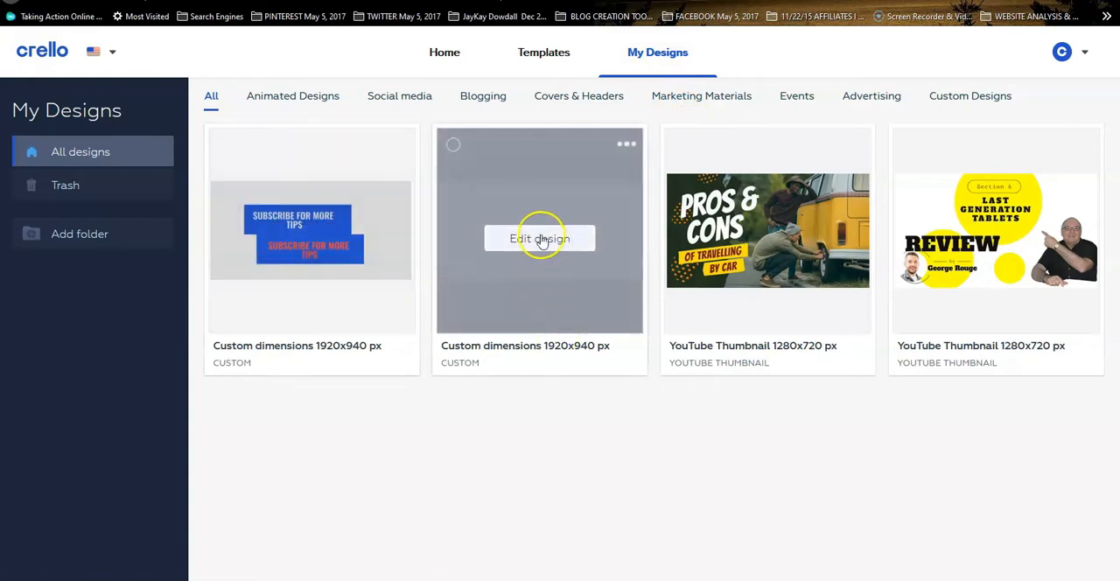
click(561, 265)
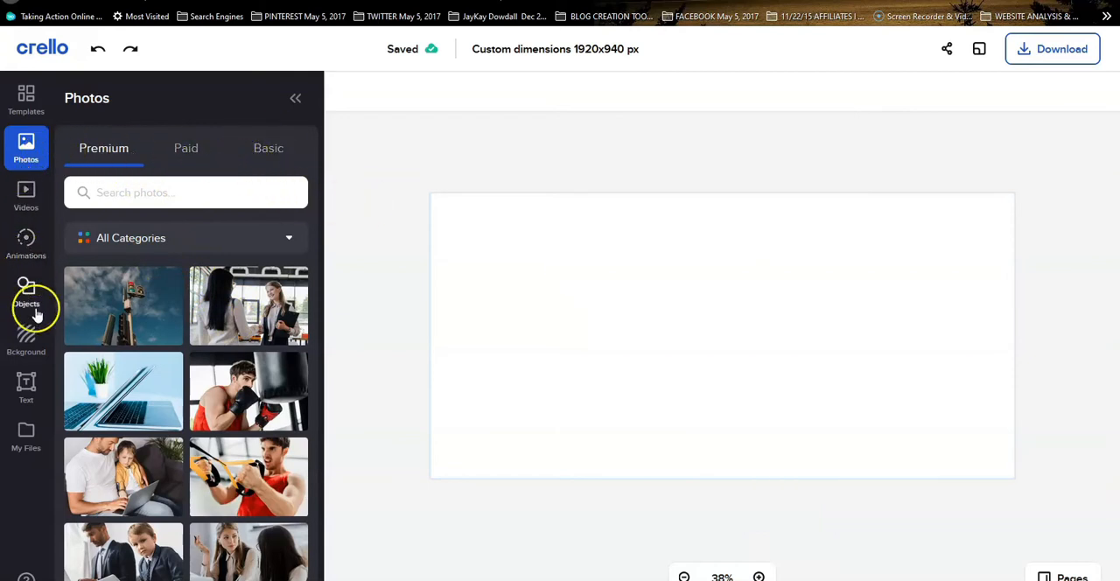
Fill the blank canvas background with the muted red custom color #C35F5F
click(26, 342)
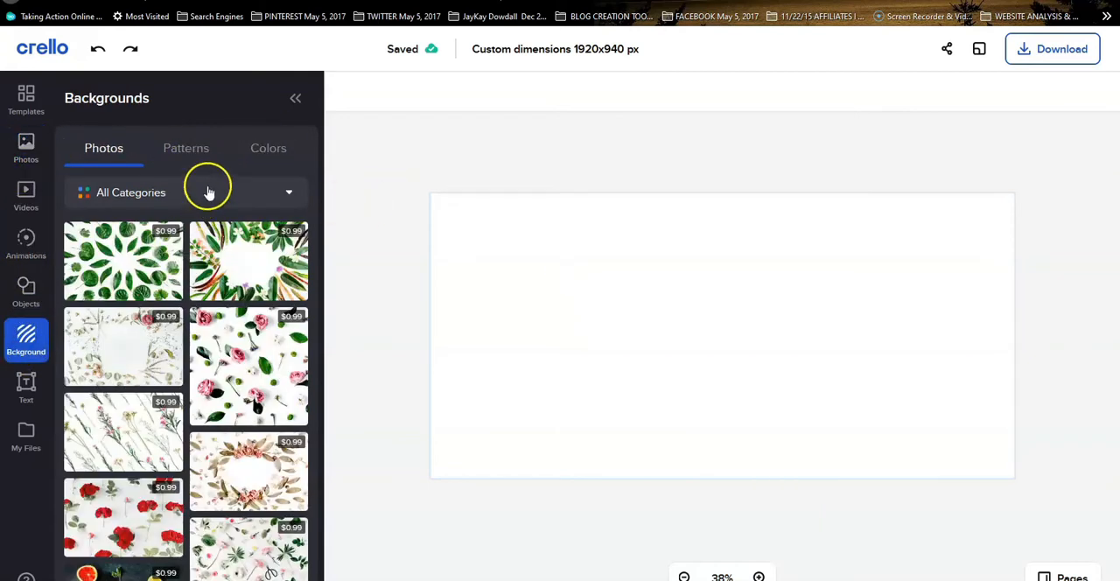
click(268, 153)
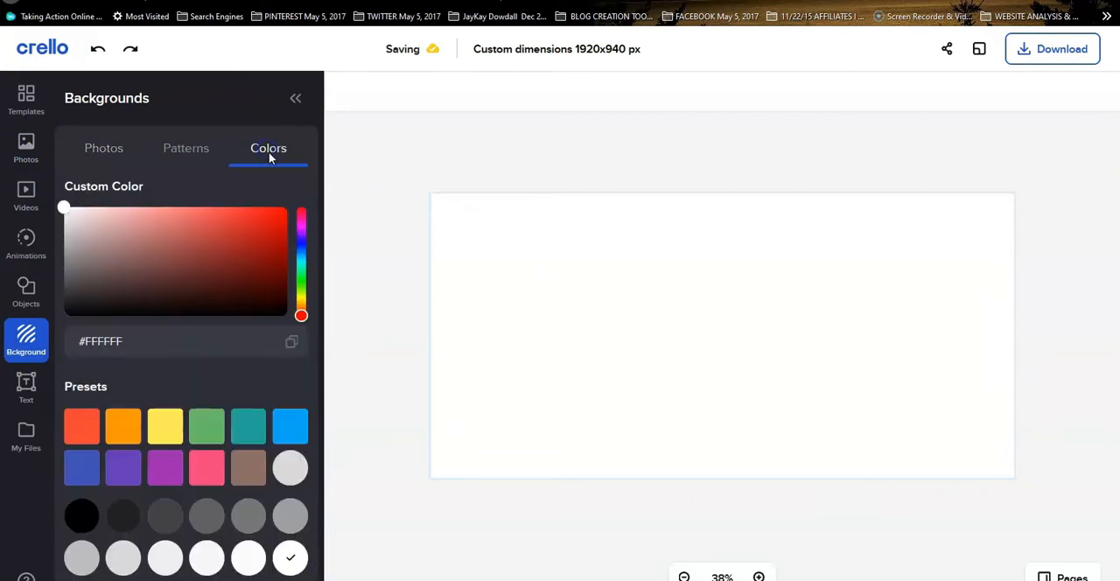
click(246, 230)
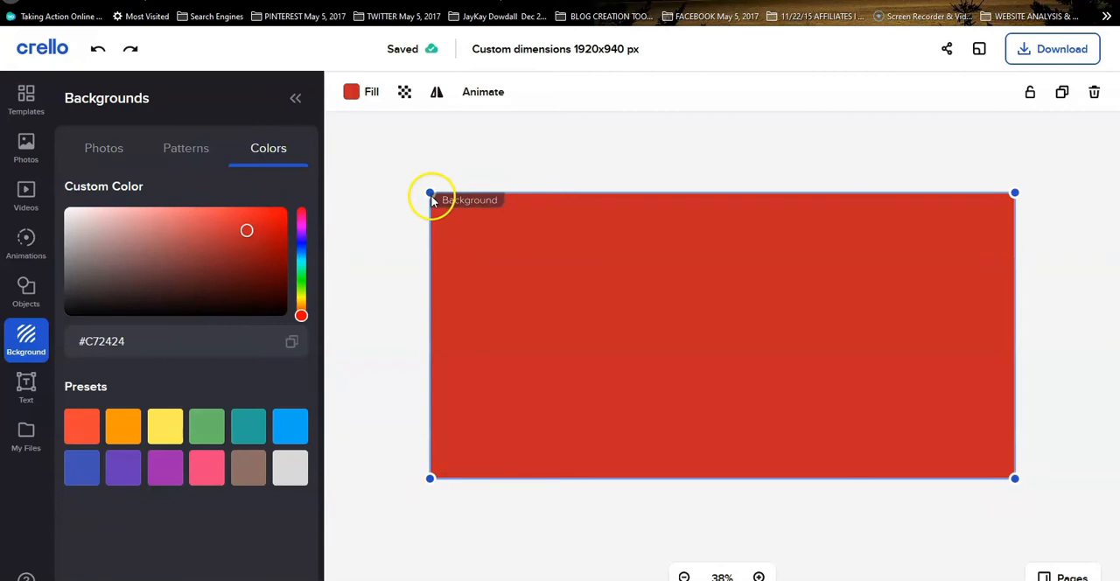
drag(247, 229, 179, 233)
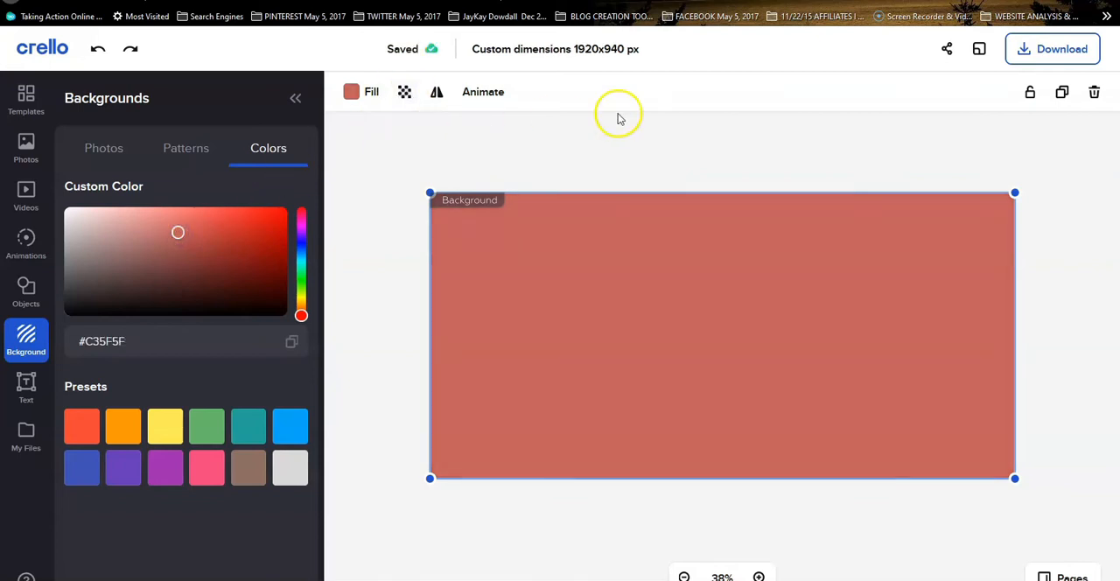
Search the objects library for "squares" and add the solid blue square to the canvas
click(26, 294)
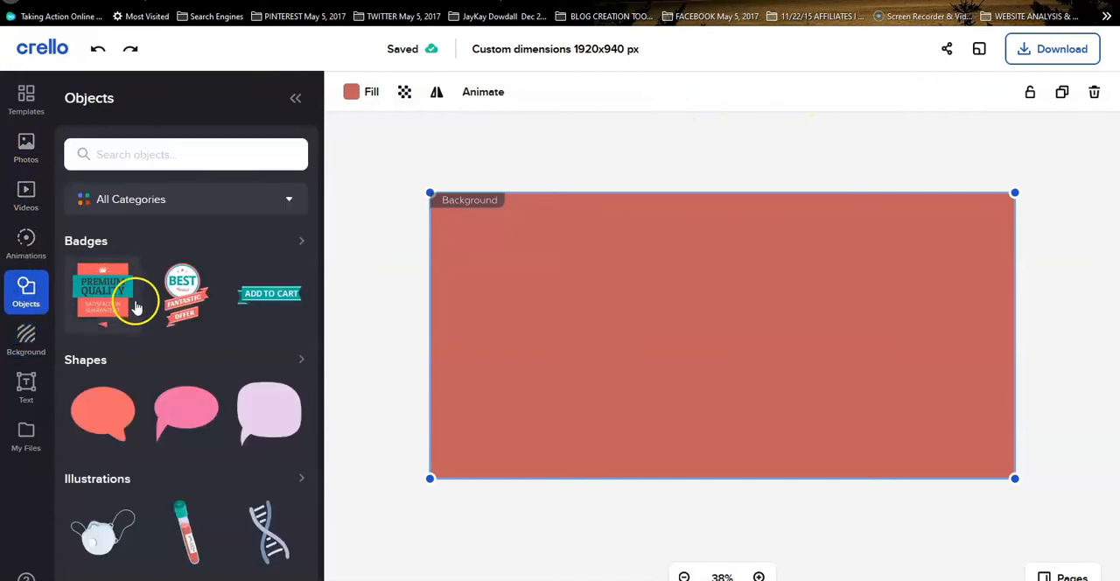
click(147, 154)
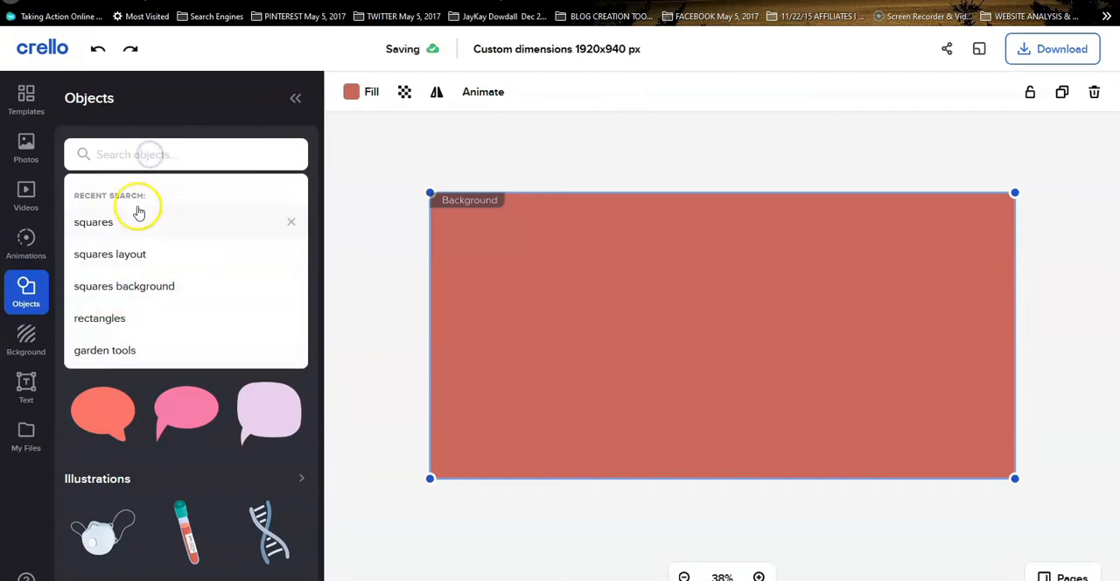
text(s)
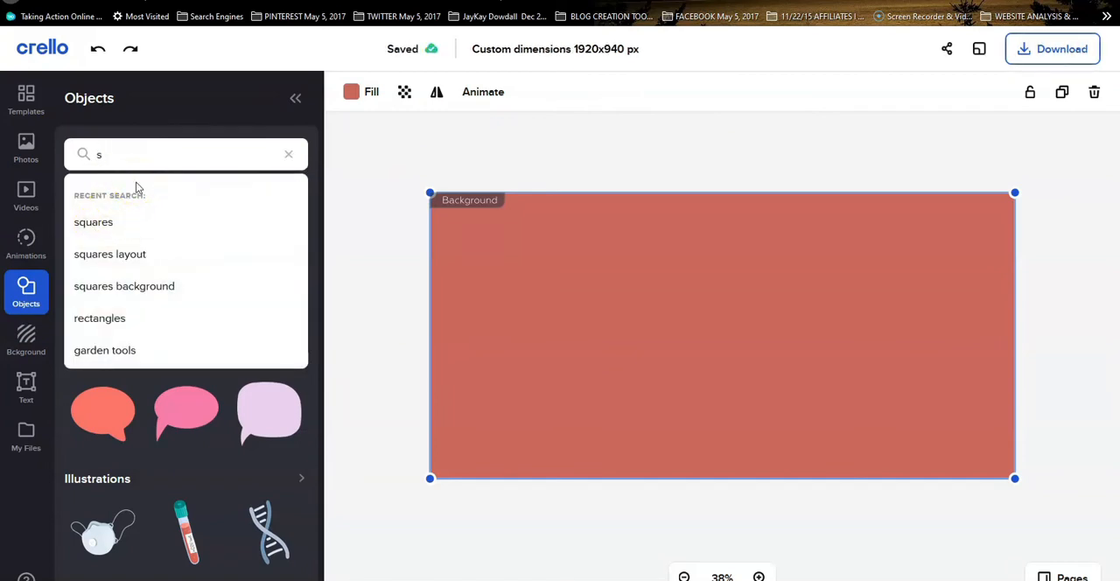
text(quRES)
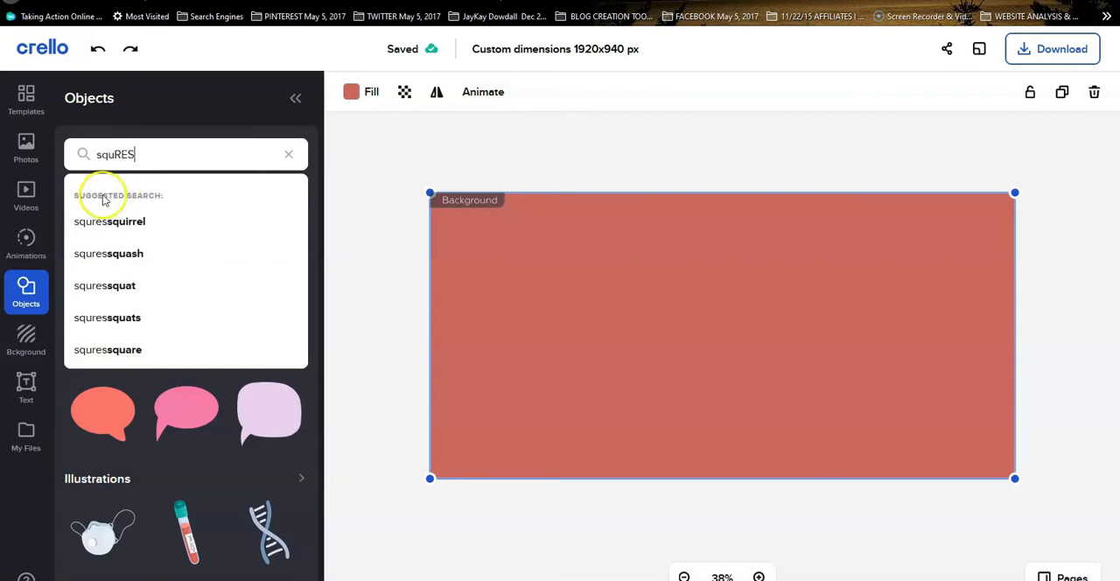
click(121, 164)
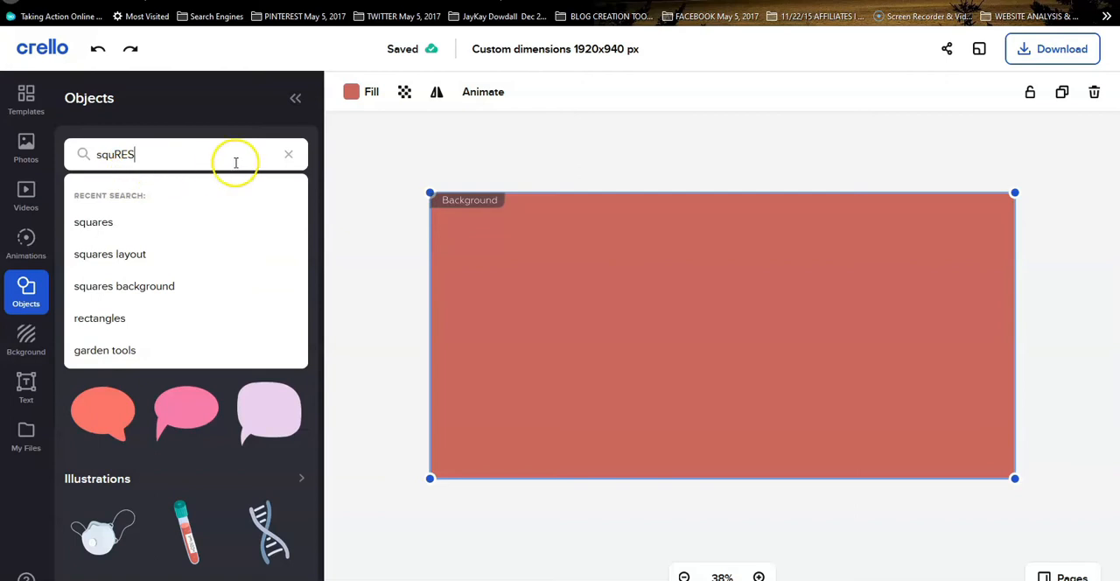
click(96, 222)
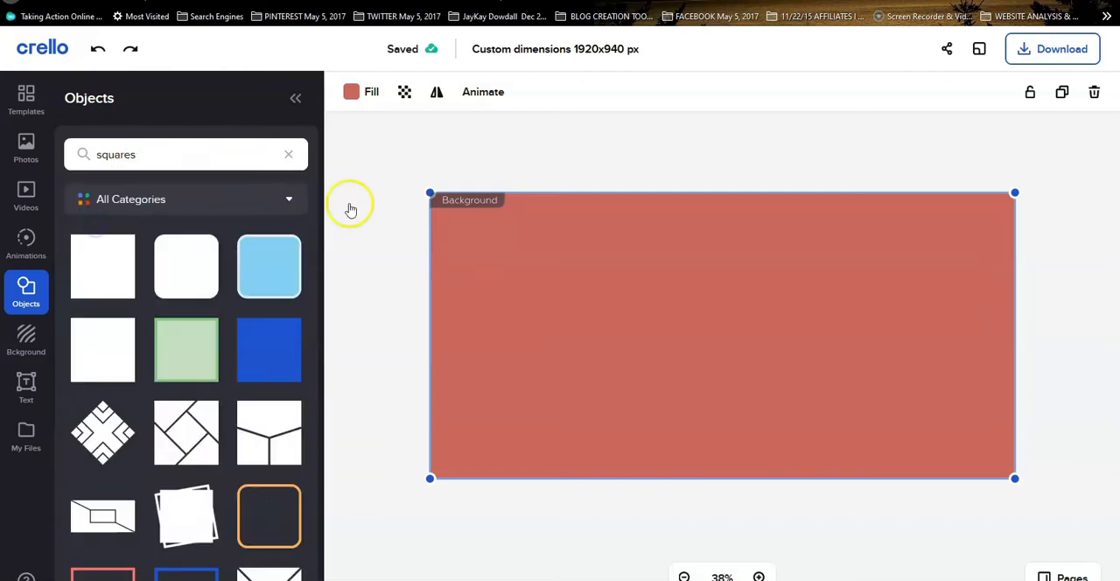
click(266, 341)
Resize the blue square into a wide, short banner in the upper middle of the canvas
drag(652, 338, 521, 300)
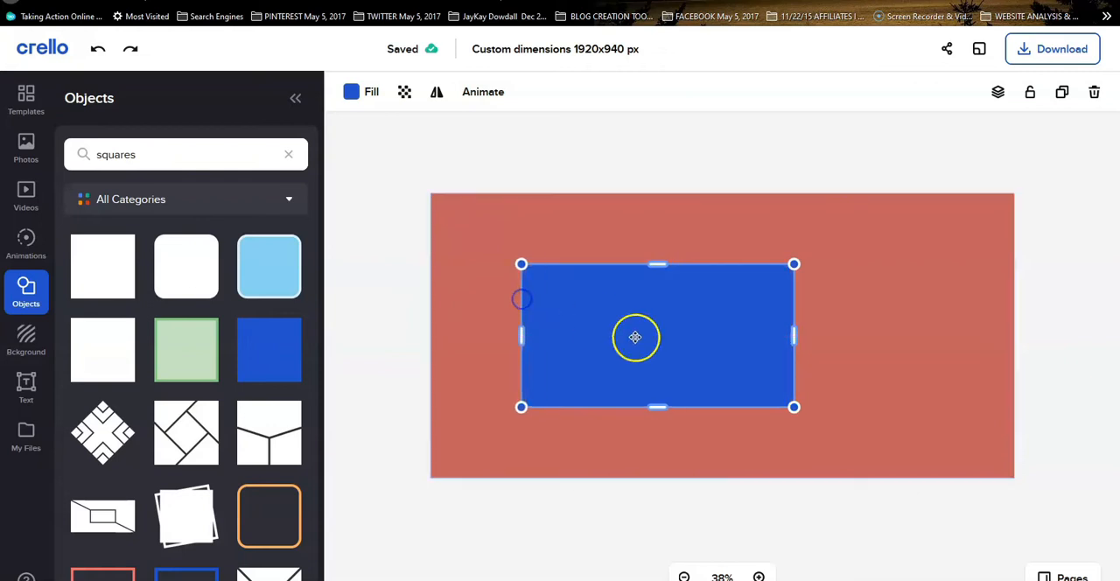
click(828, 329)
drag(789, 330, 786, 329)
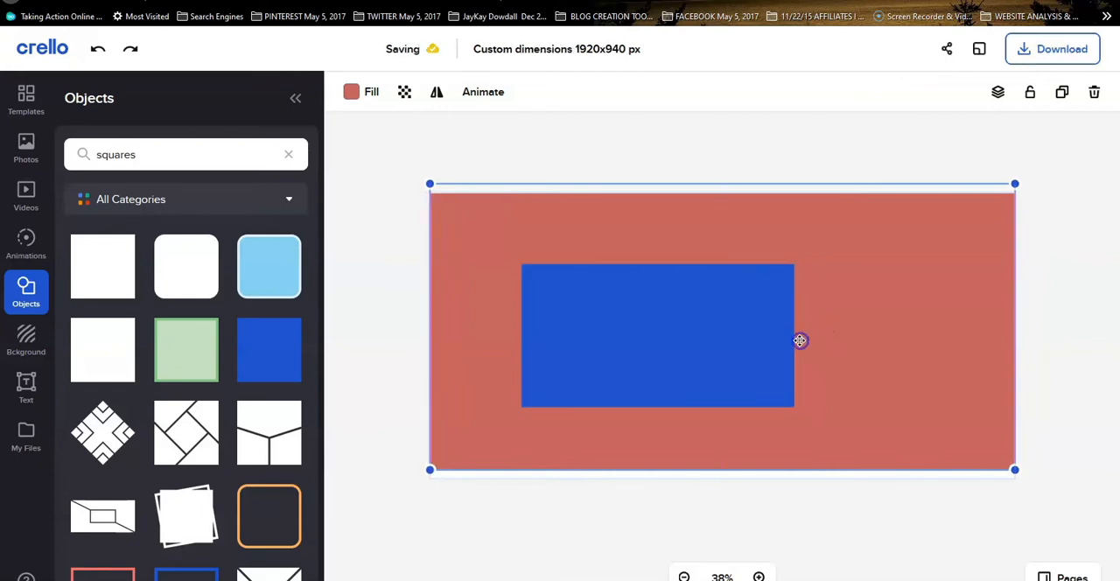
click(793, 342)
drag(806, 338, 838, 336)
drag(681, 407, 689, 347)
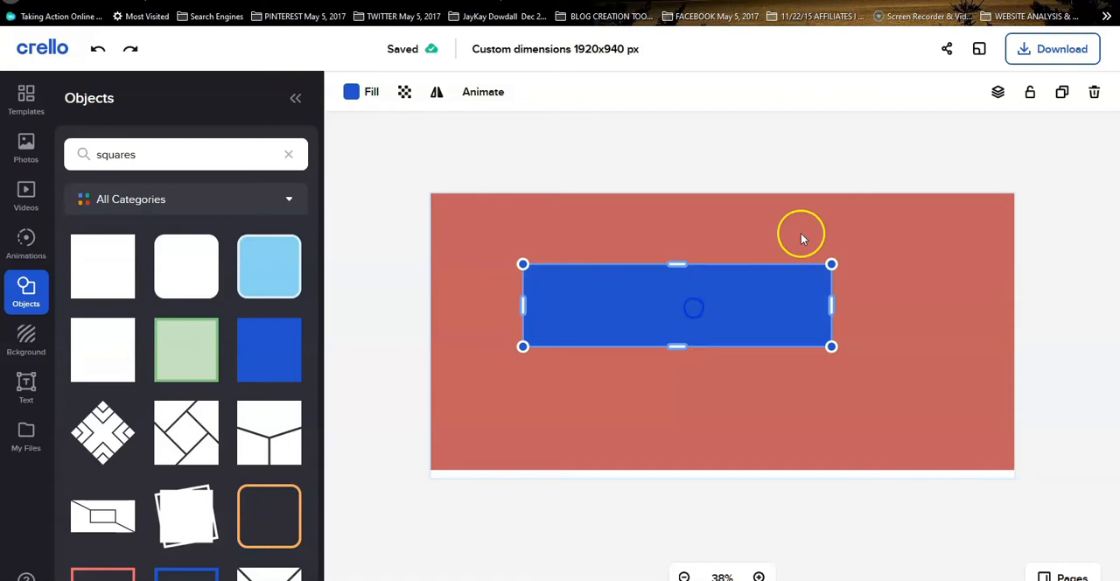
Duplicate the blue banner and place the copy directly beneath the original, offset slightly to the right
click(1063, 92)
drag(720, 323, 748, 401)
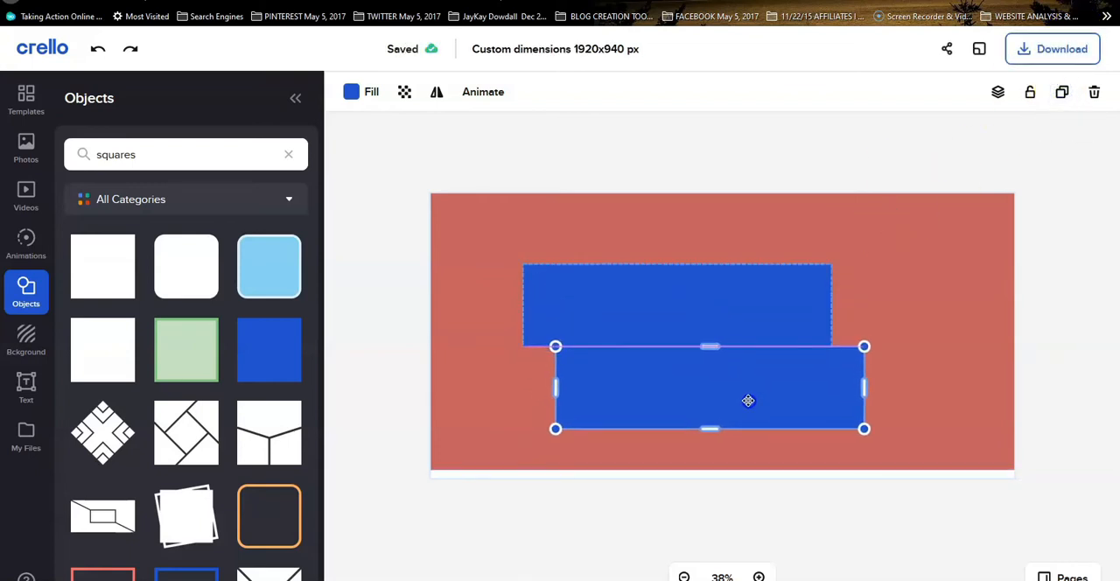
click(991, 232)
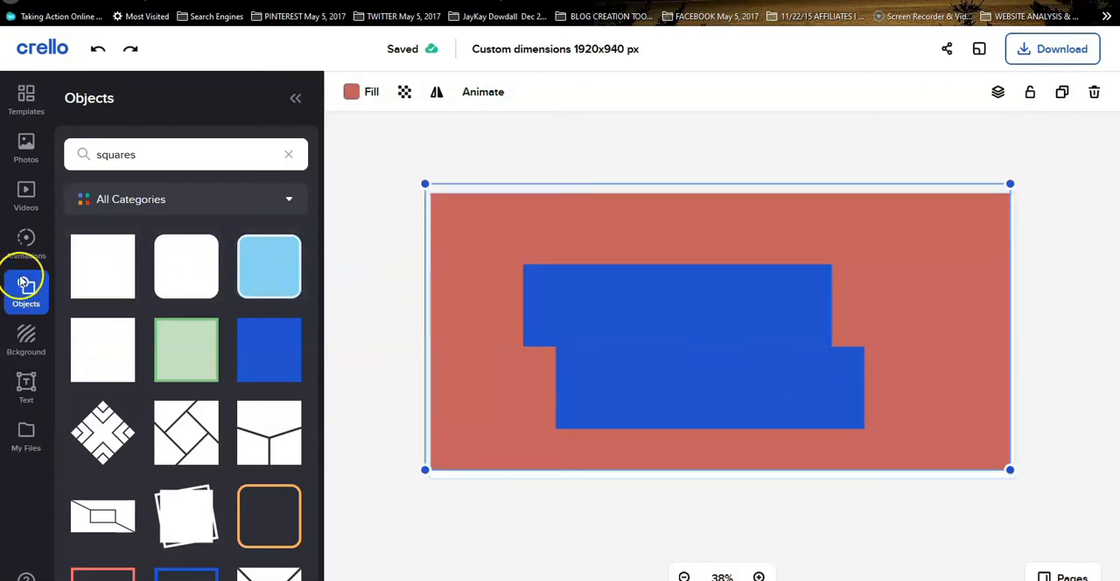
Add a heading text box and place it above the upper blue banner
click(26, 385)
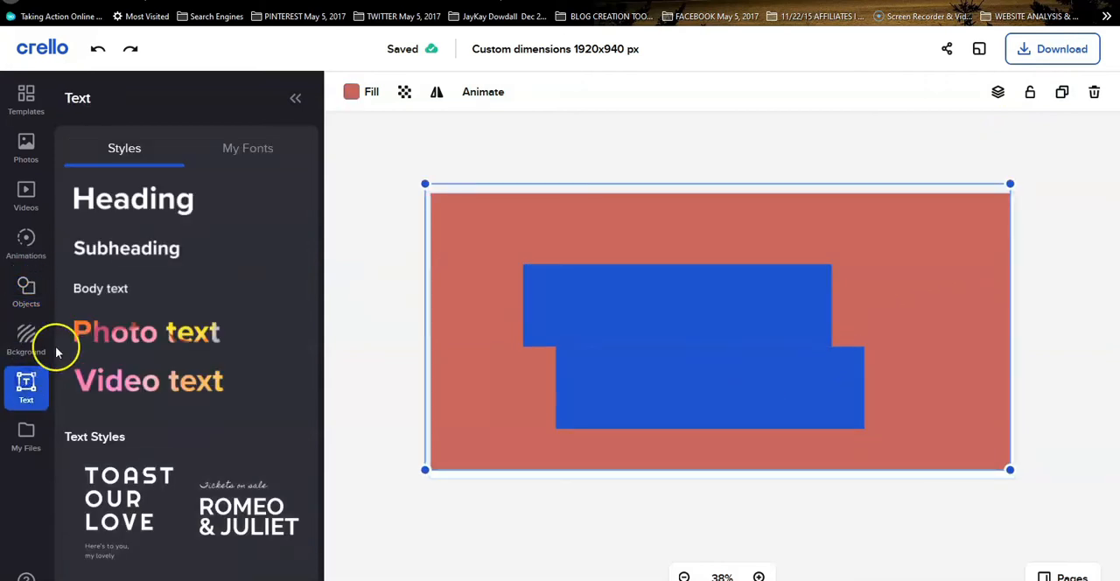
click(133, 200)
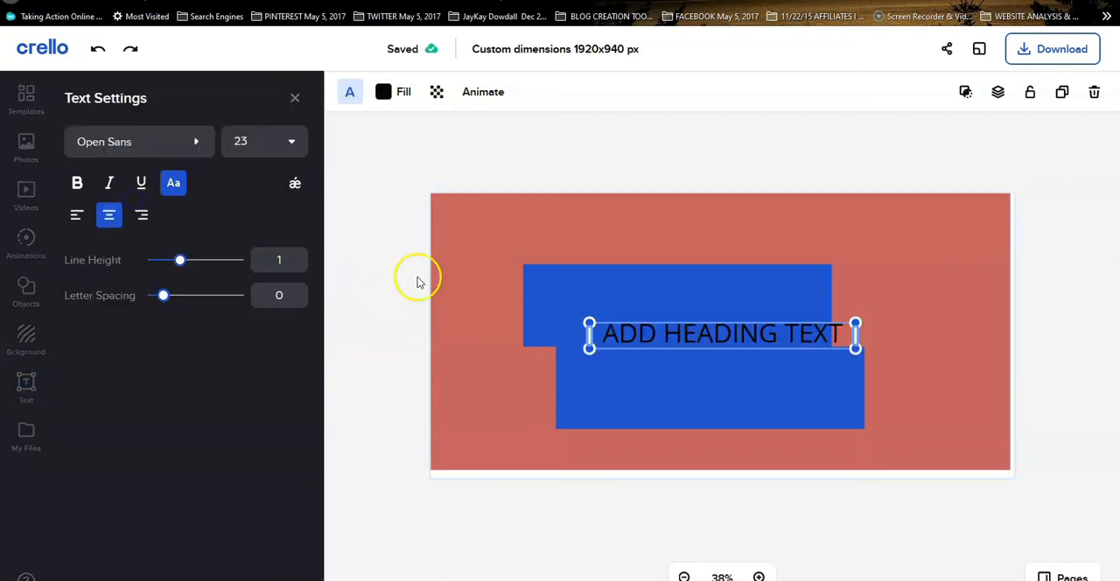
drag(735, 339, 696, 236)
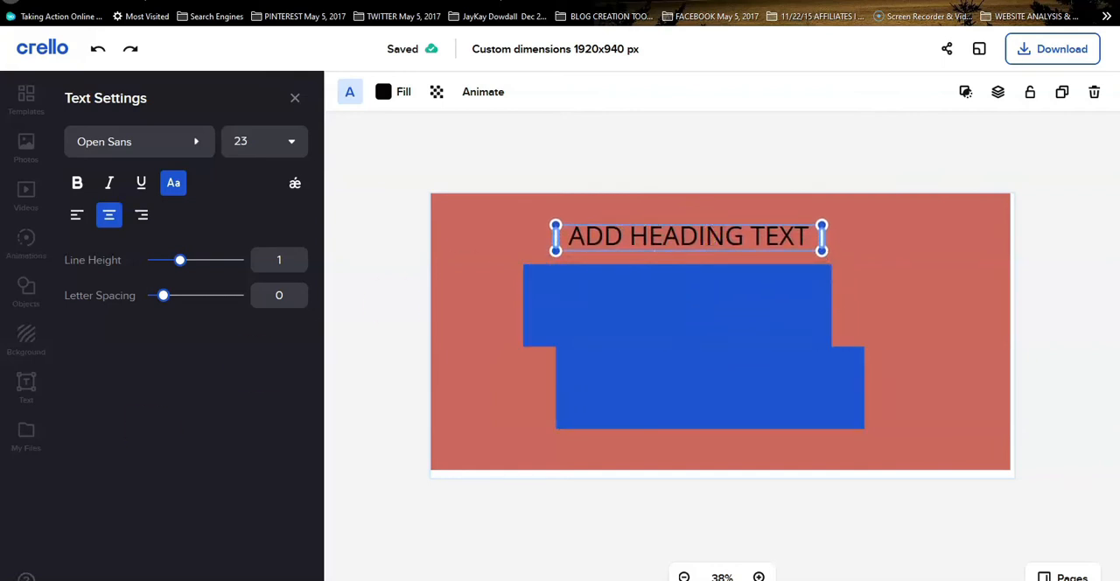
Replace the placeholder heading with "CLICK THE LINK DOWN IN THE DESCRIPTION" and widen its text box so it fits on two lines
click(673, 234)
right_click(674, 238)
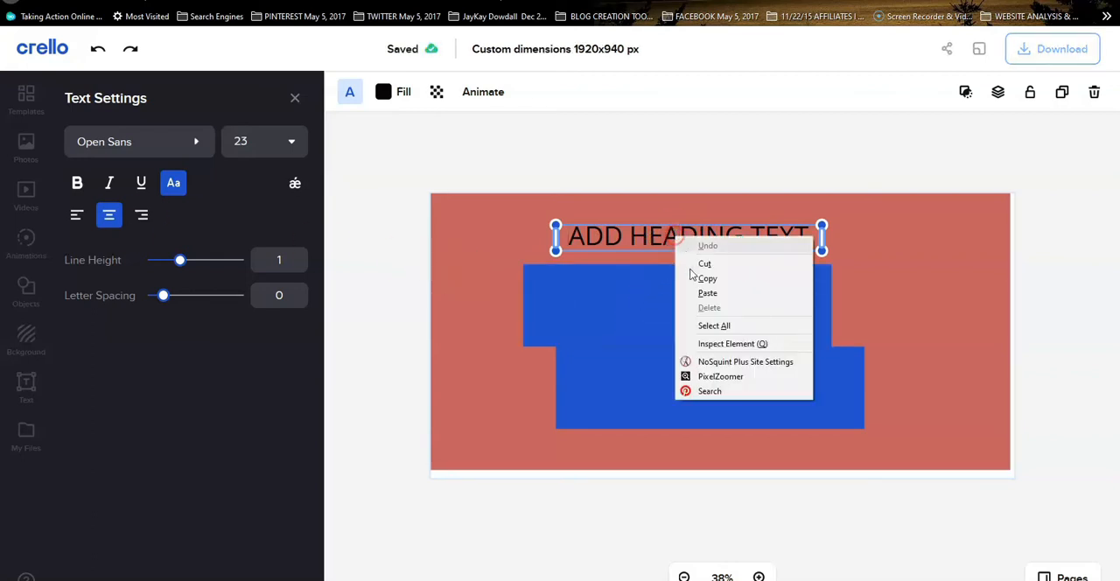
click(703, 320)
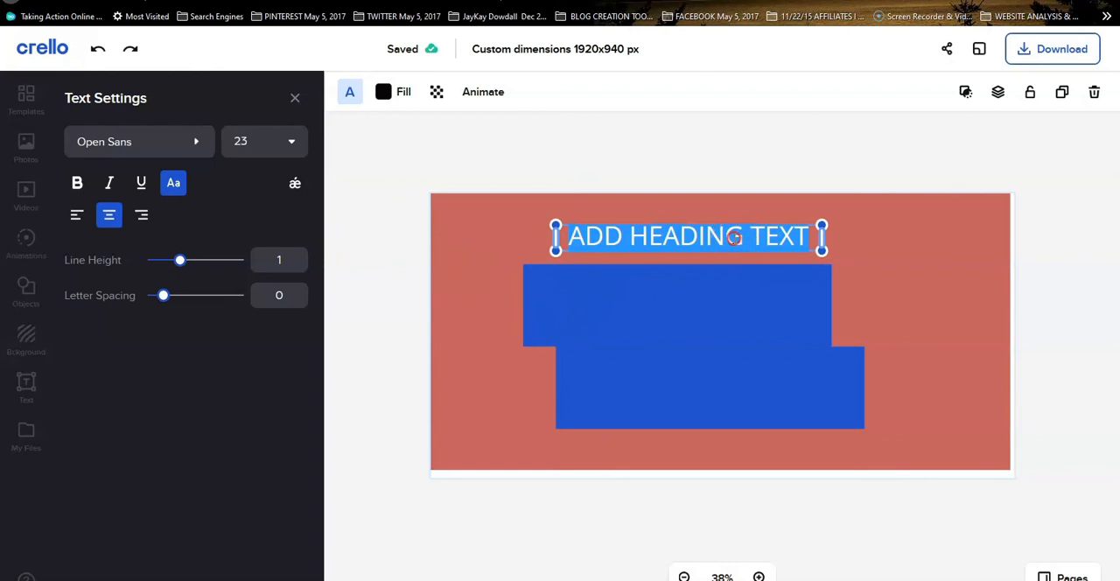
right_click(734, 239)
click(766, 298)
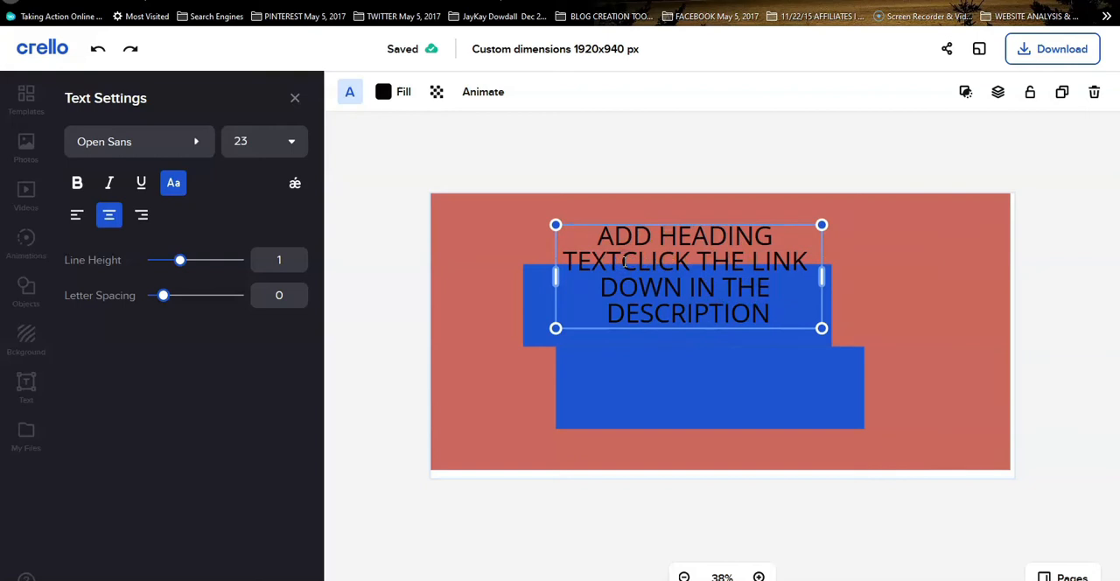
key(BackSpace)
key(BackSpace)
key(BackSpace)
key(BackSpace)
key(BackSpace)
key(BackSpace)
key(BackSpace)
key(BackSpace)
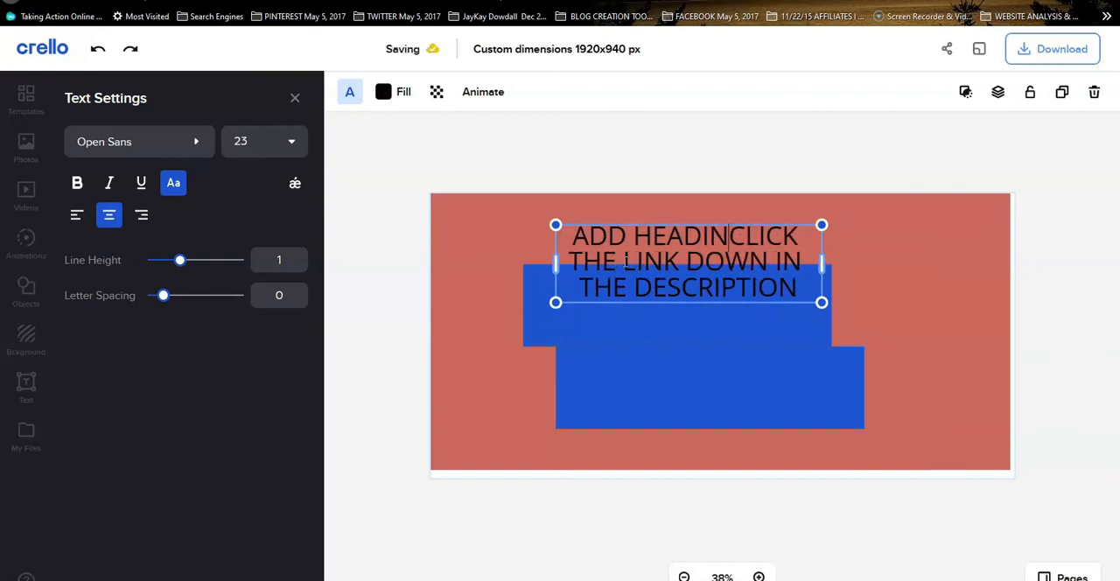
key(BackSpace)
key(BackSpace)
key(BackSpace)
key(BackSpace)
key(BackSpace)
key(BackSpace)
key(BackSpace)
key(BackSpace)
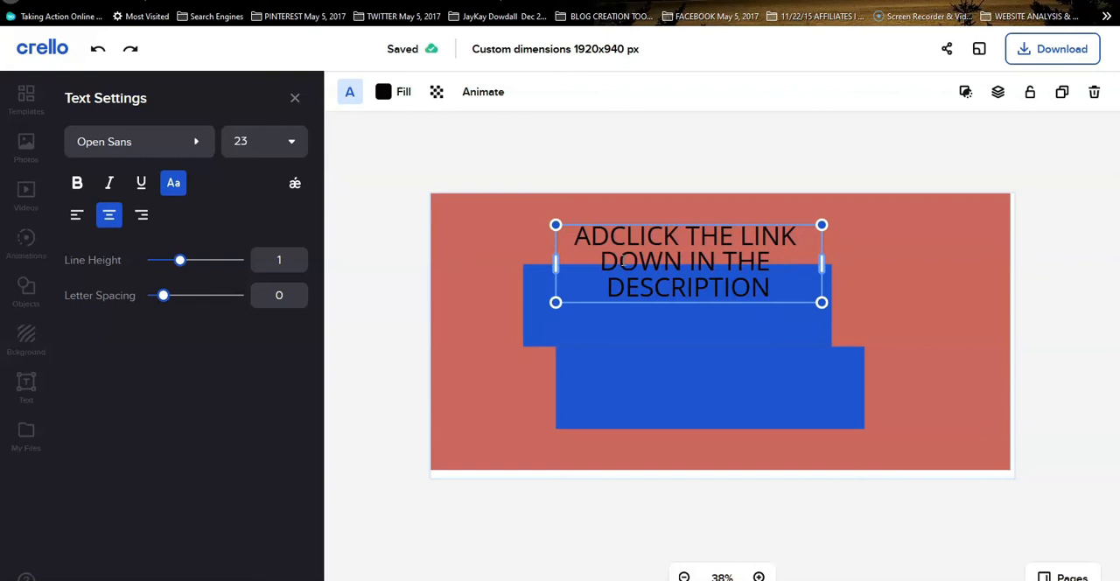
drag(822, 261, 838, 267)
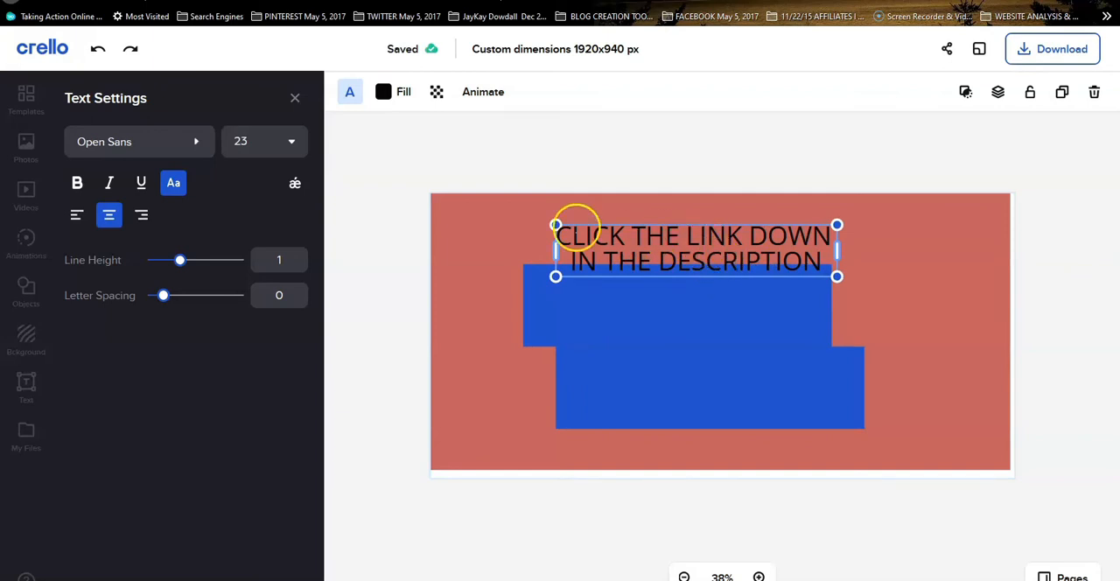
Set the heading's font to Oswald and place the heading on the upper blue banner
click(129, 143)
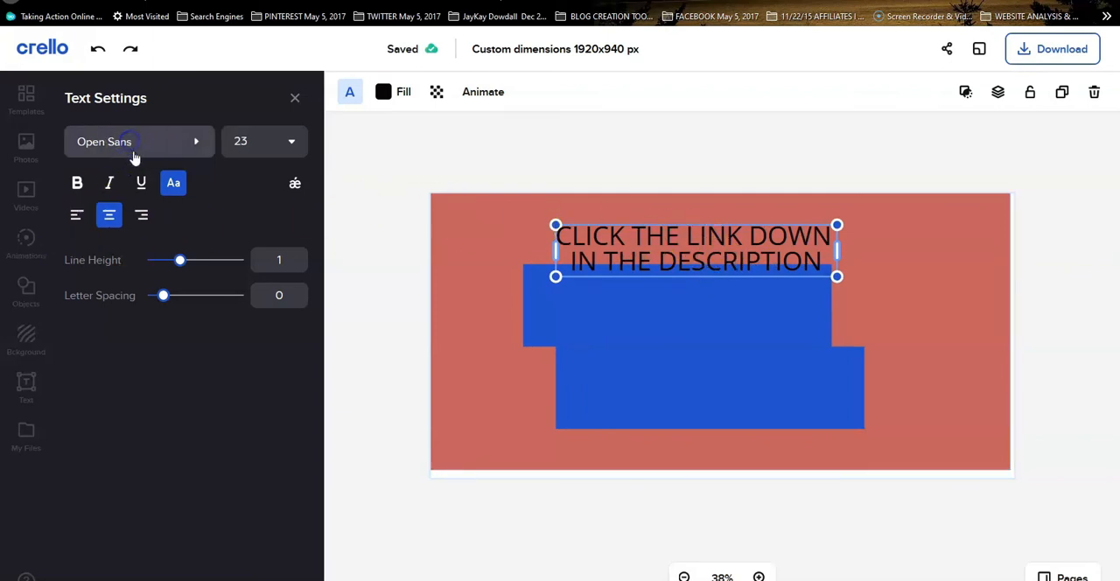
scroll(131, 429, down, 1)
scroll(126, 433, down, 4)
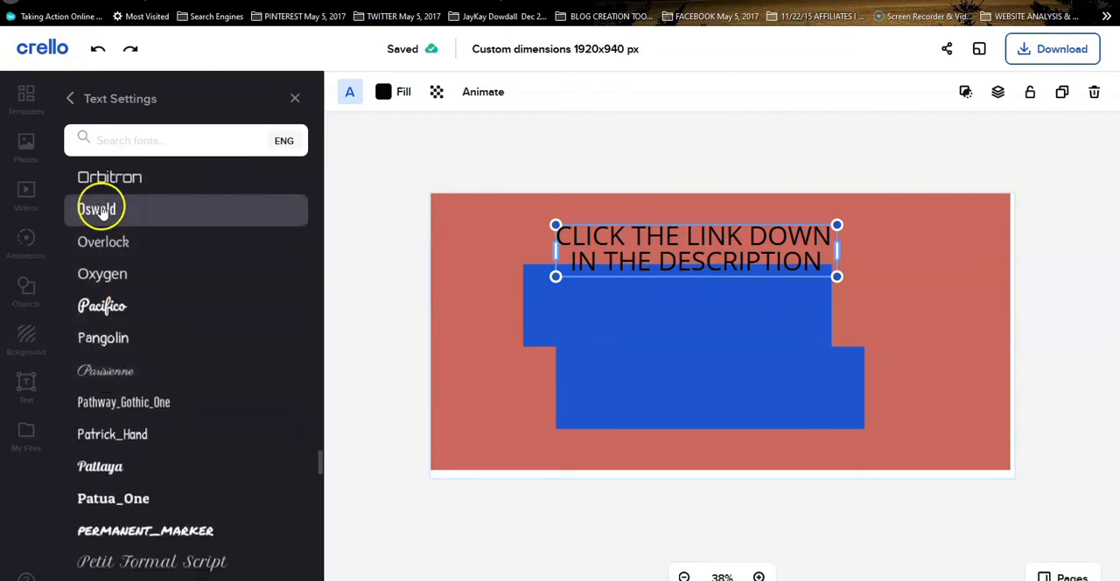
click(101, 210)
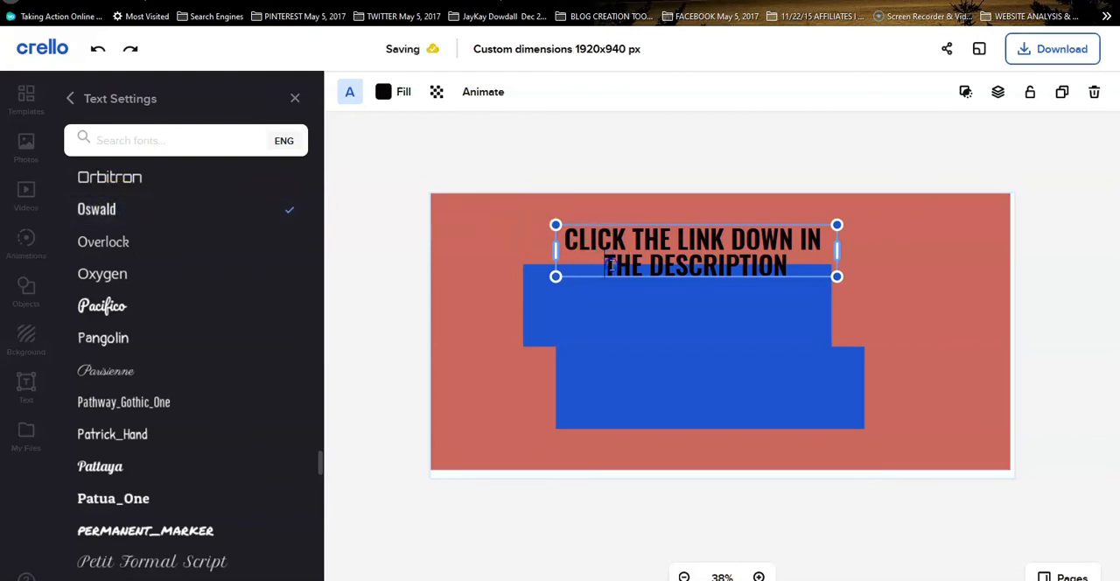
click(992, 246)
drag(794, 246, 773, 303)
click(653, 341)
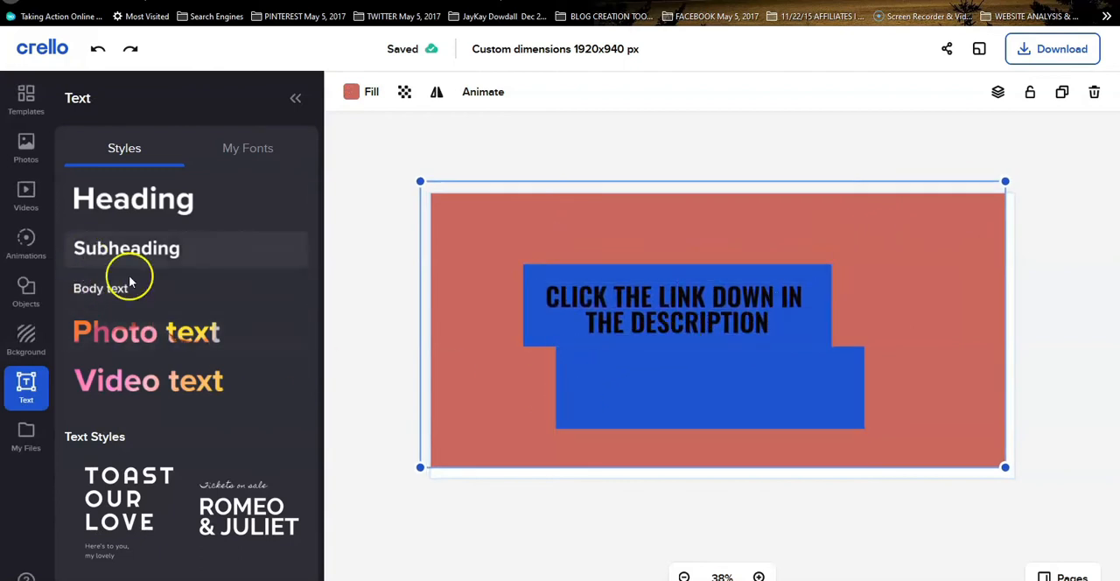
Duplicate the upper heading, fill the copy with light gray #D9D9D9, and offset it slightly over the black text as a shadow effect
click(658, 305)
click(1060, 93)
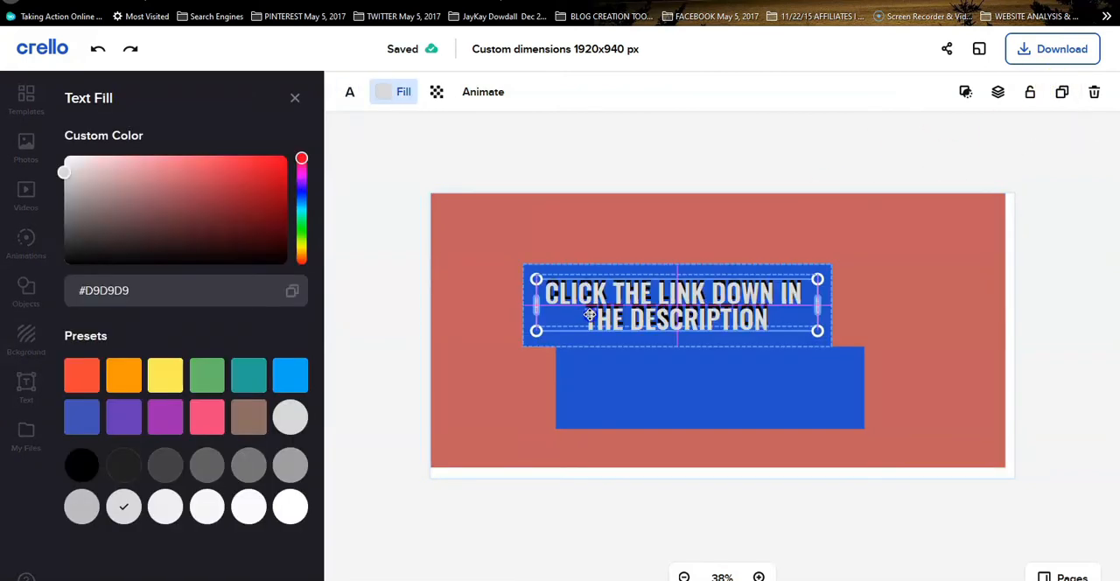
drag(590, 312, 589, 308)
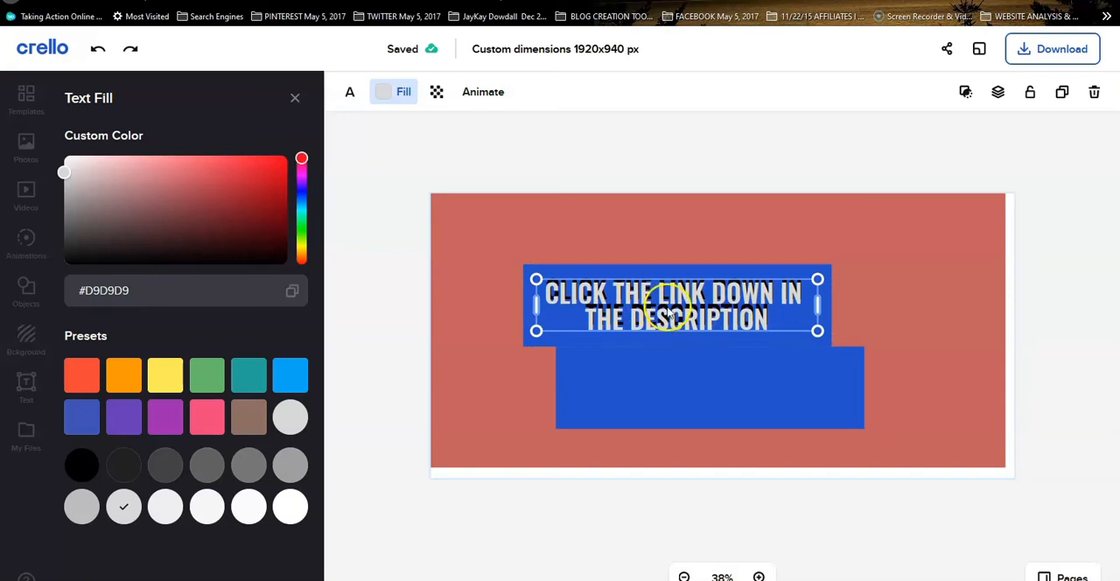
Add a second heading text box and place it just beneath the lower blue banner
click(621, 366)
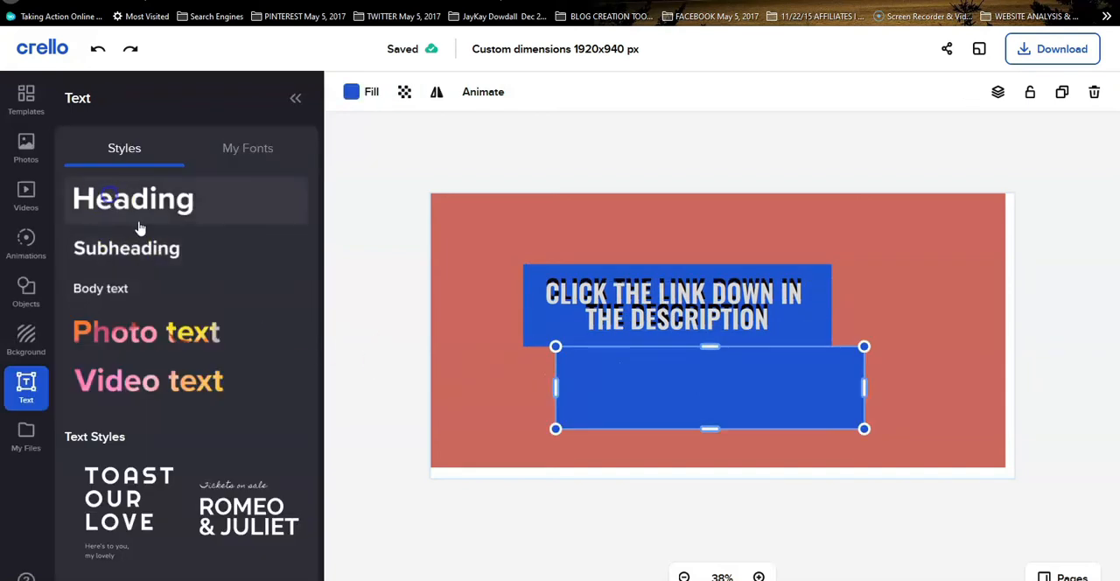
click(138, 226)
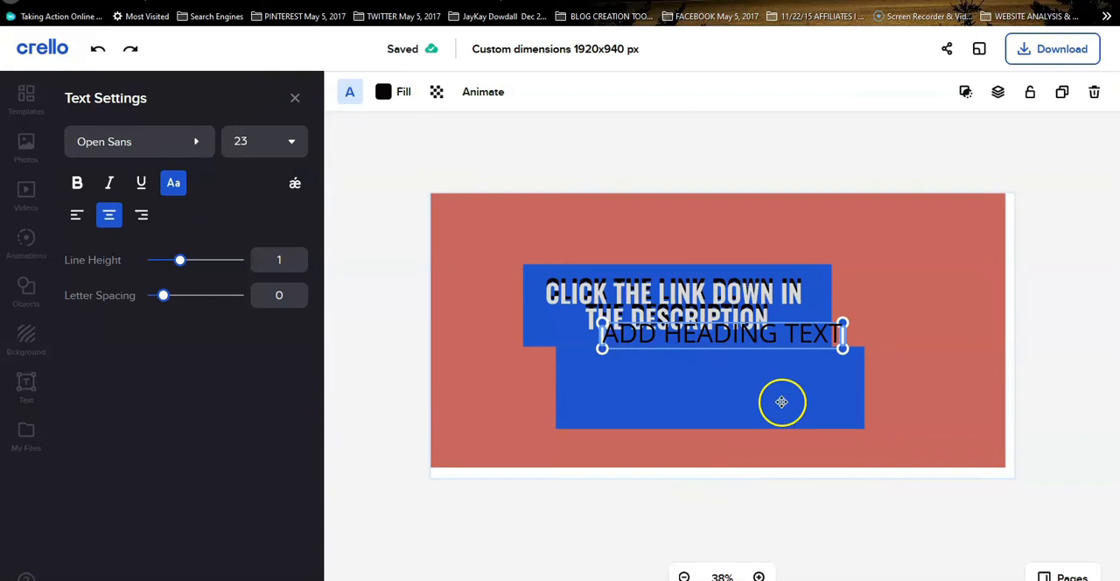
click(875, 324)
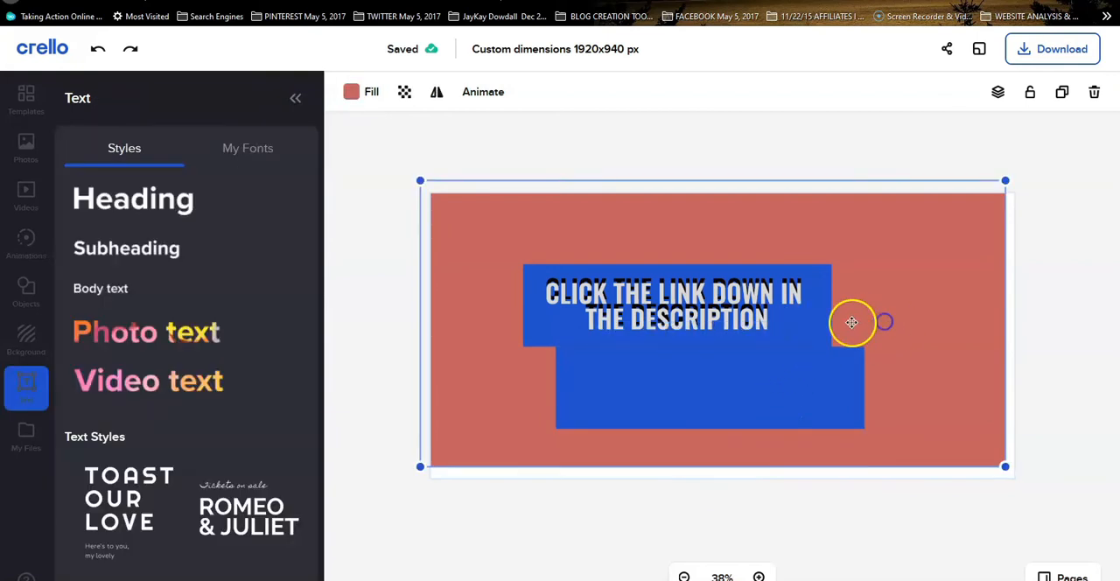
drag(791, 332, 770, 444)
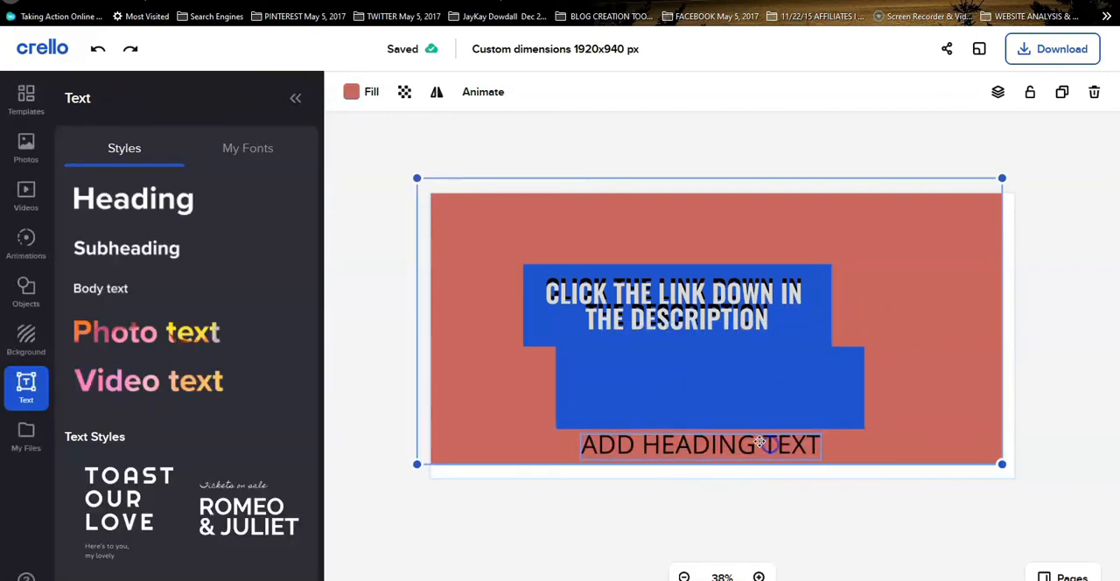
click(741, 449)
click(662, 434)
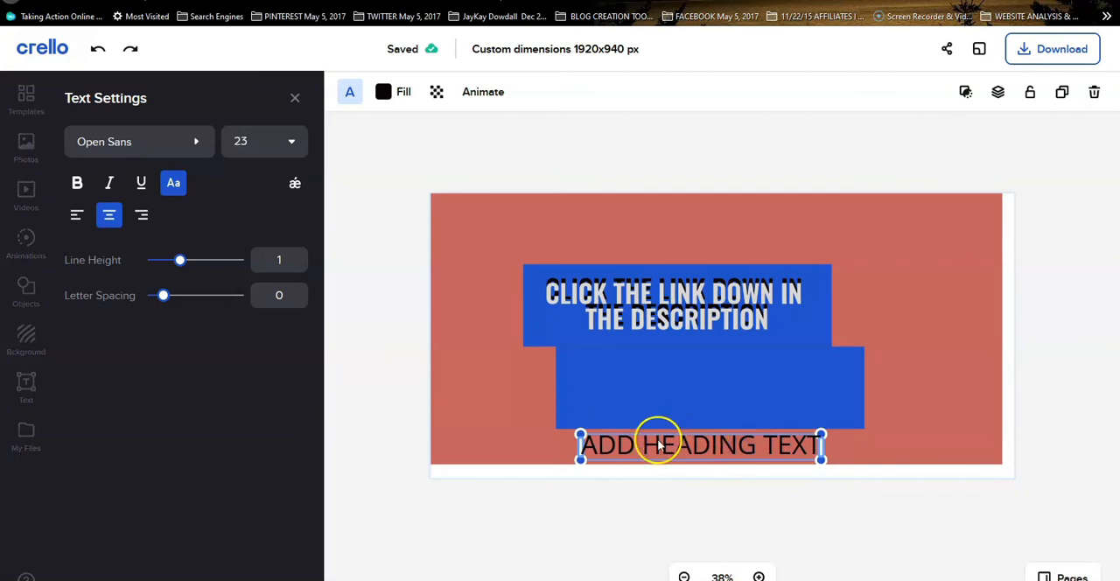
Replace the second heading's placeholder text with "ITS SIMPLE AND EASY TO FOLLOW"
right_click(656, 440)
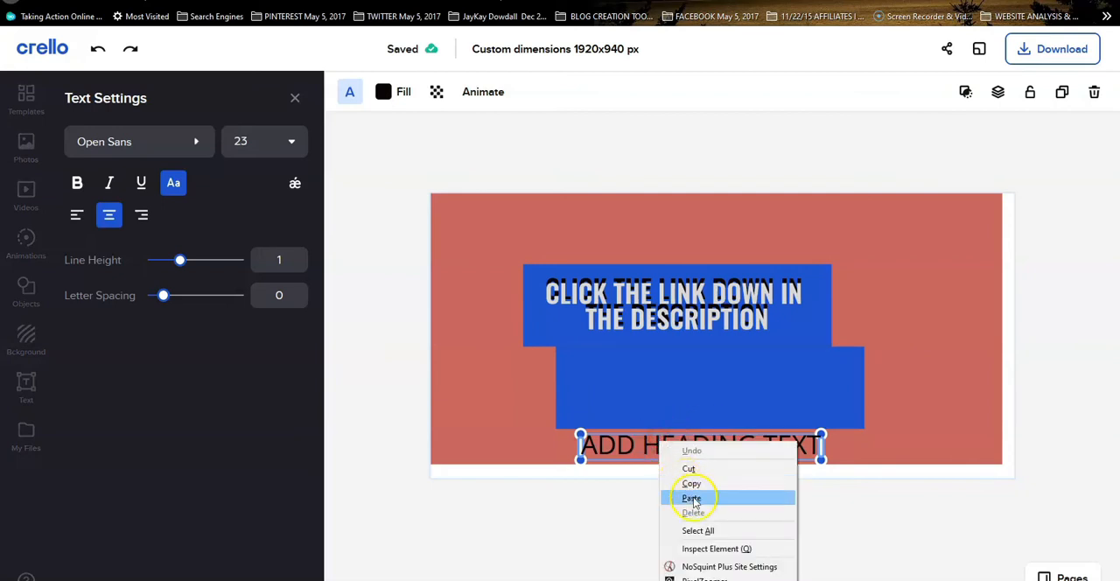
click(691, 528)
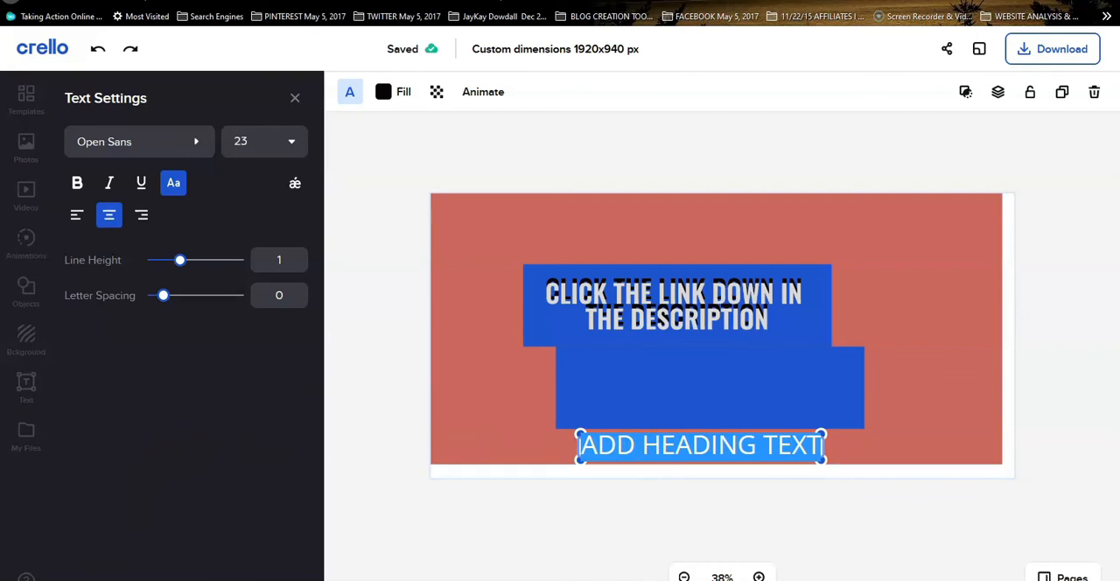
click(751, 446)
key(BackSpace)
key(BackSpace)
key(BackSpace)
key(BackSpace)
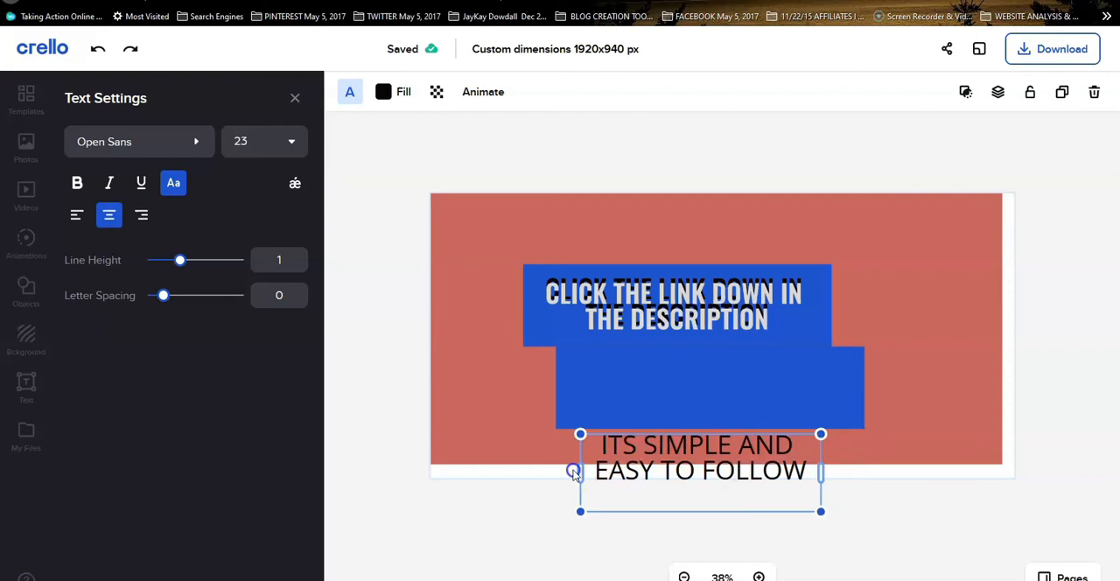
Set the second heading's font to Oswald and place the heading on the lower blue banner
click(573, 473)
click(577, 463)
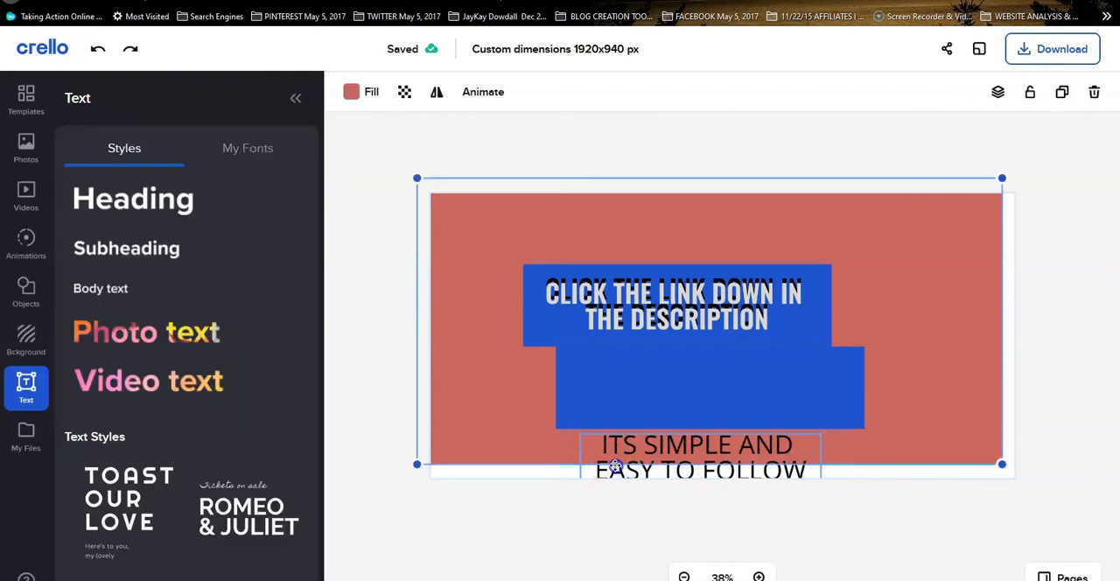
click(614, 467)
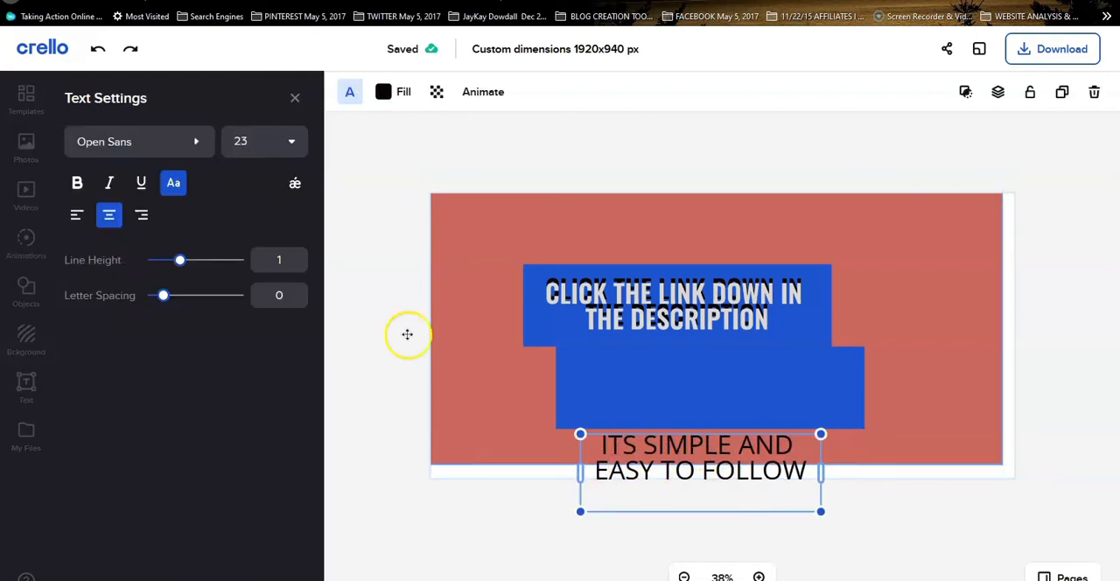
click(113, 155)
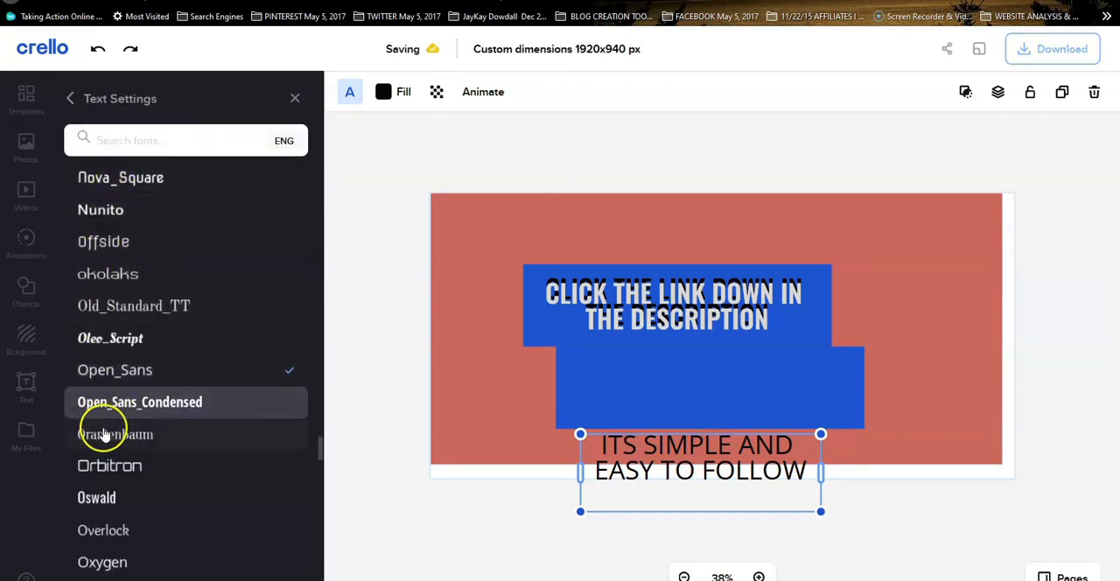
click(98, 495)
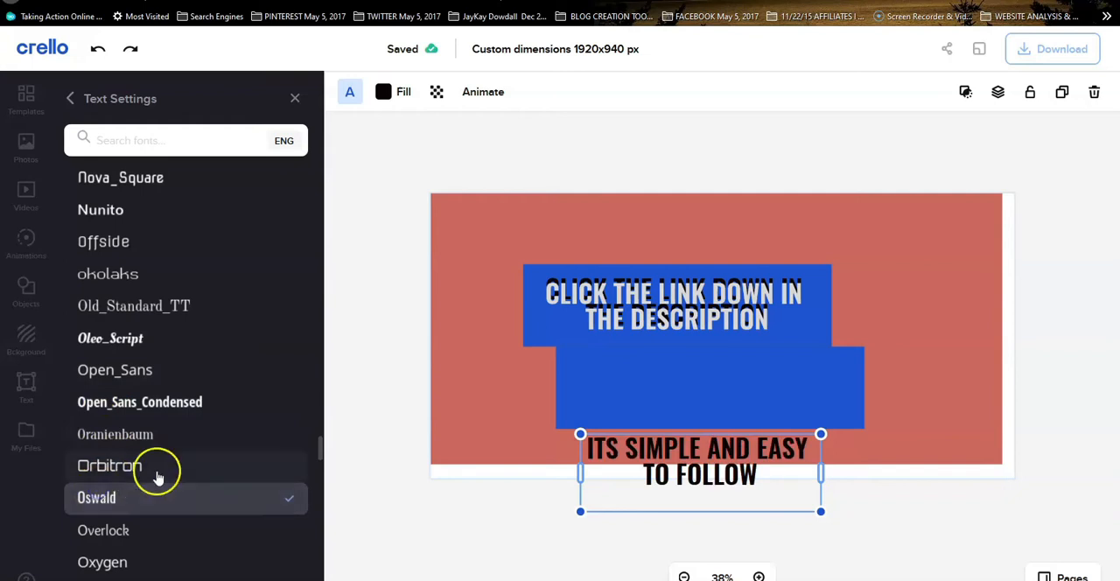
drag(721, 459, 722, 380)
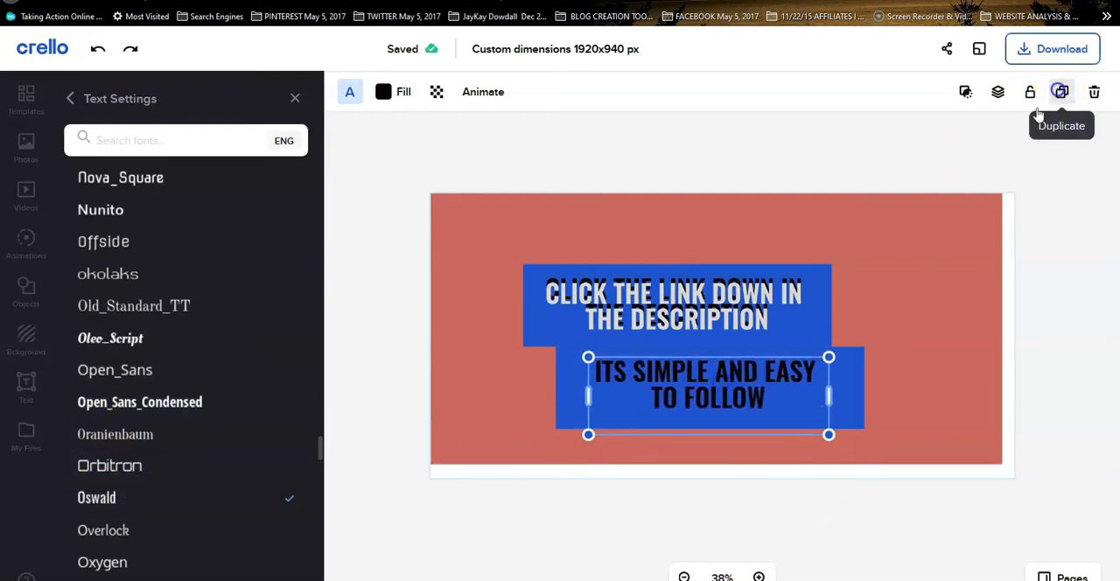
Duplicate the lower heading, fill the copy with the light gray preset, and offset it slightly over the black text as a shadow effect
click(1062, 92)
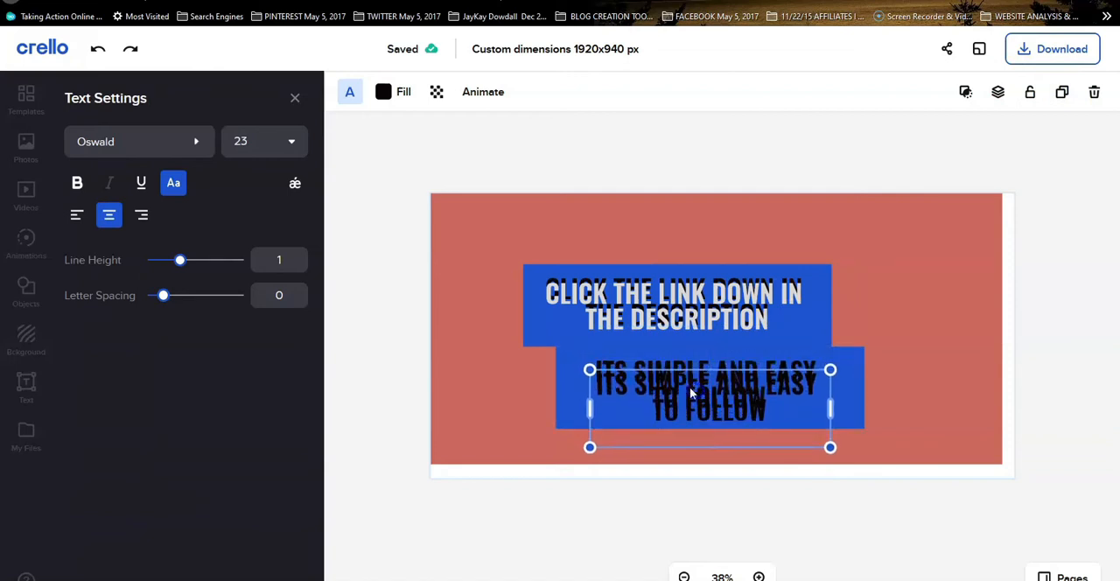
drag(622, 370, 618, 358)
click(404, 92)
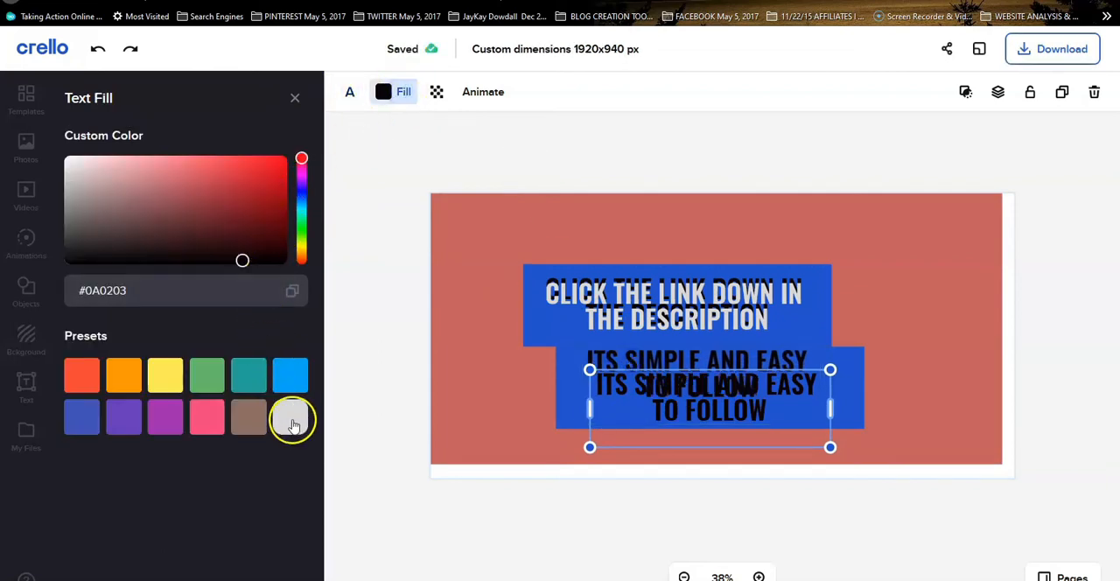
click(293, 424)
drag(660, 396, 655, 378)
click(838, 326)
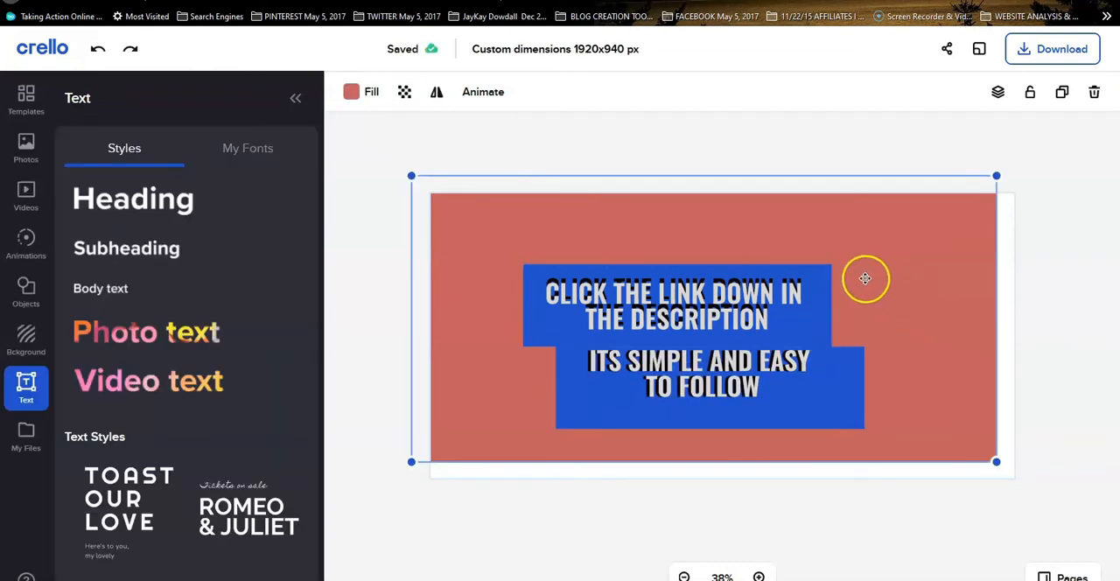
drag(748, 291, 750, 289)
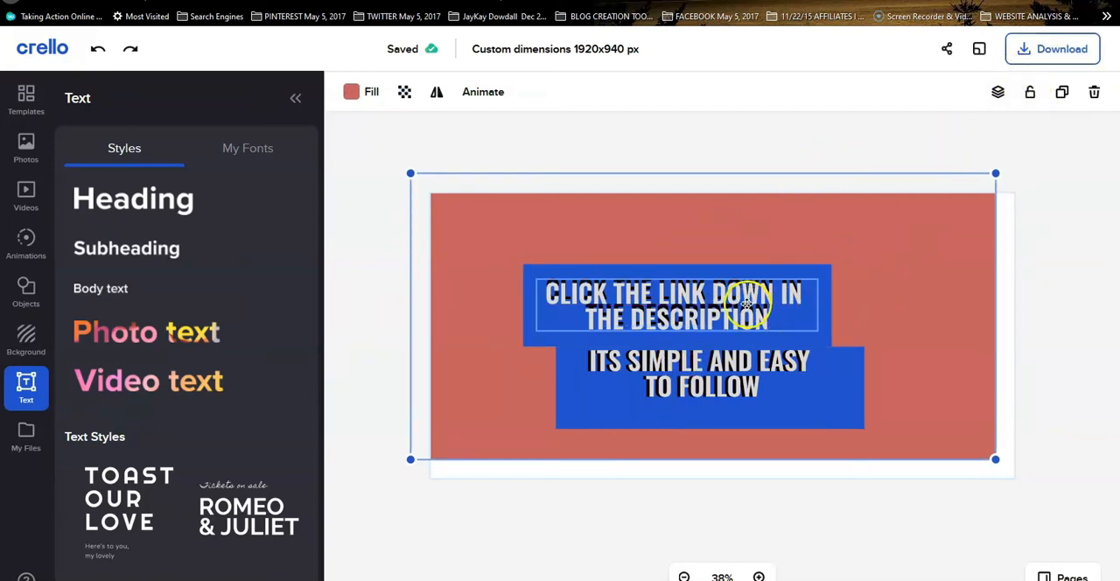
click(747, 297)
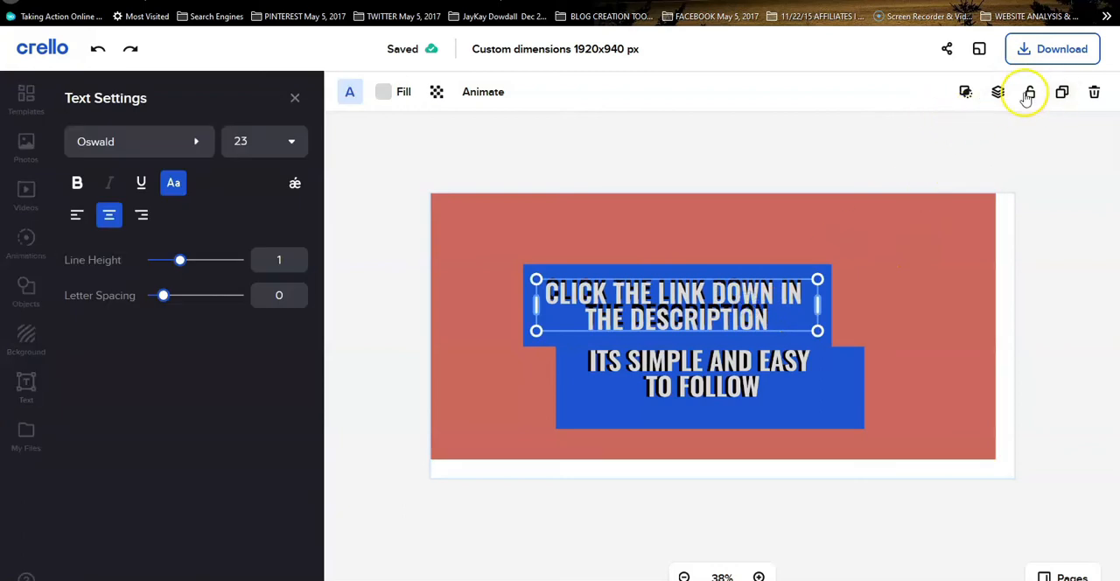
click(966, 92)
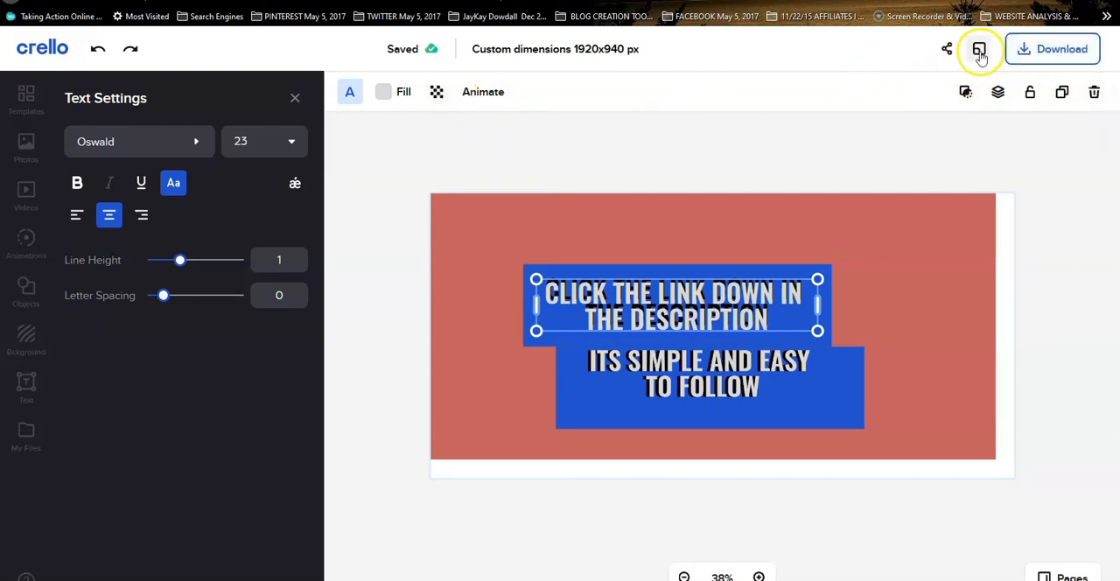
Download the design as a transparent PNG, save the file to the computer, and close the download dialog
click(1053, 50)
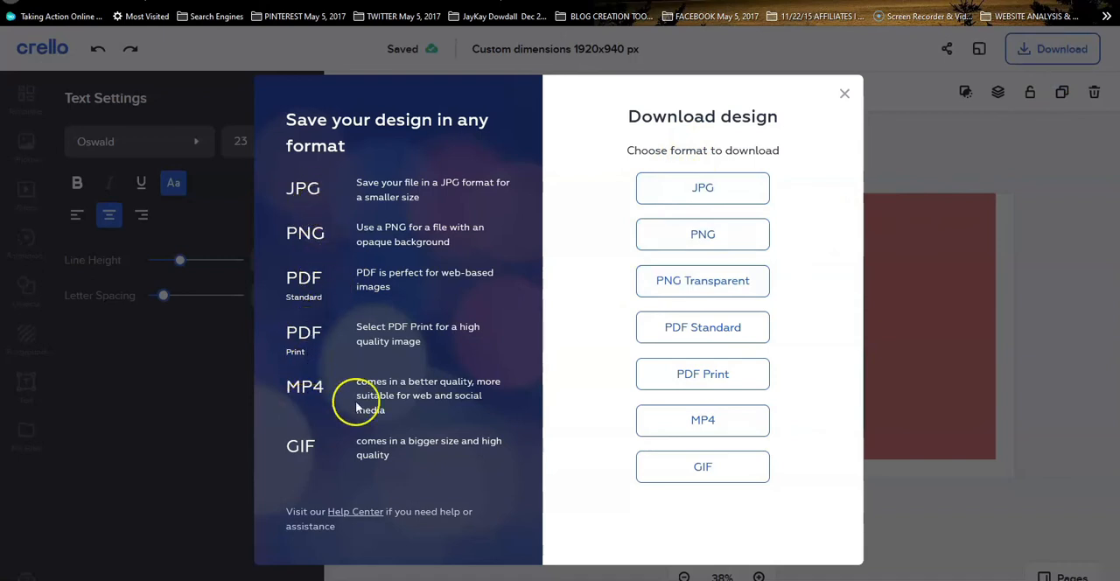
click(690, 242)
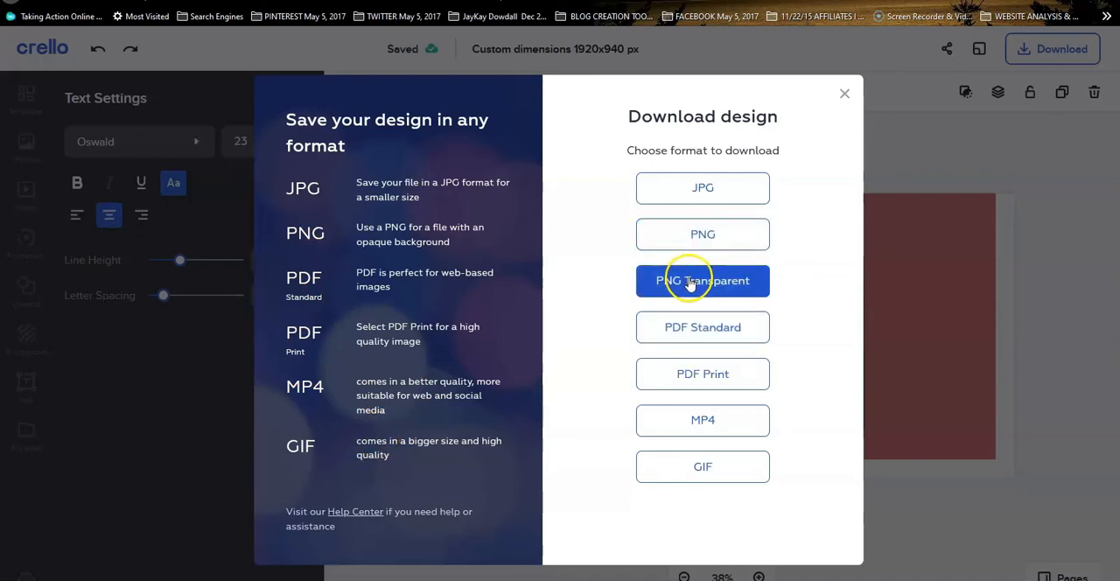
click(690, 280)
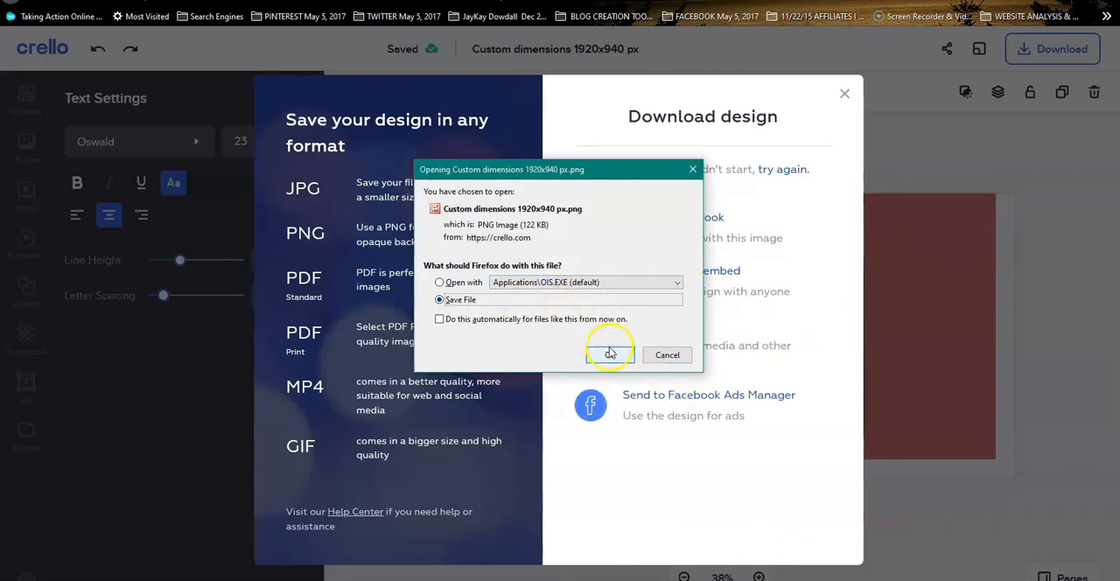
click(610, 357)
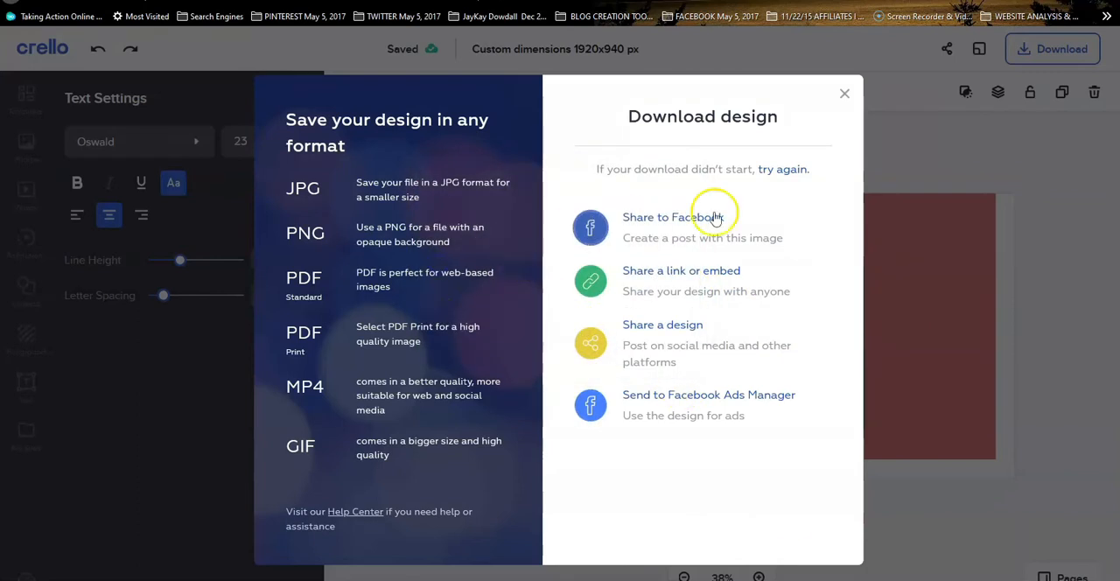
click(843, 94)
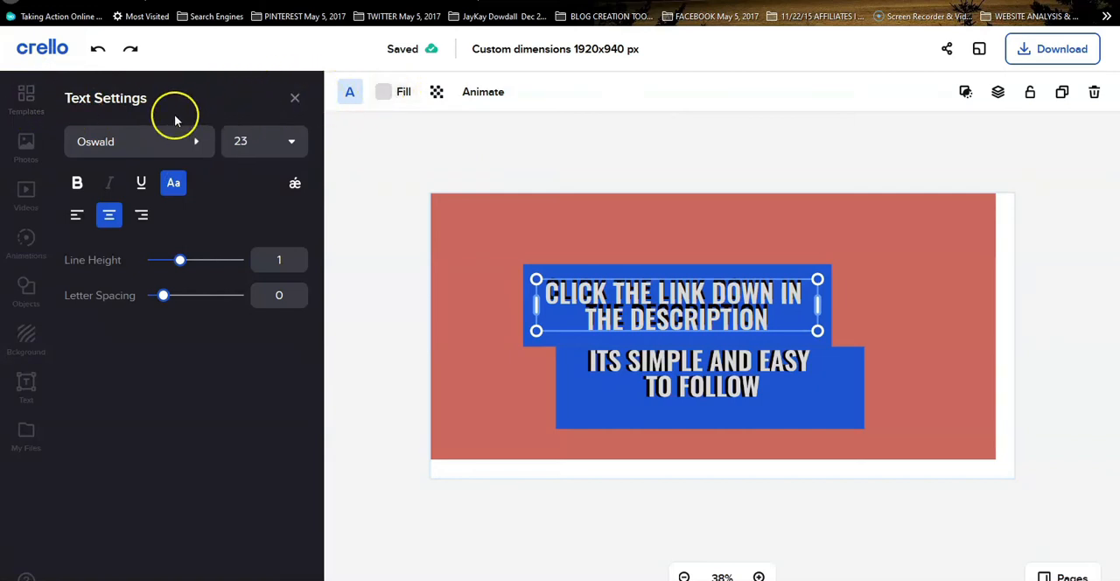
Search the premium photos for "mountains landscape" and look through the results
click(22, 190)
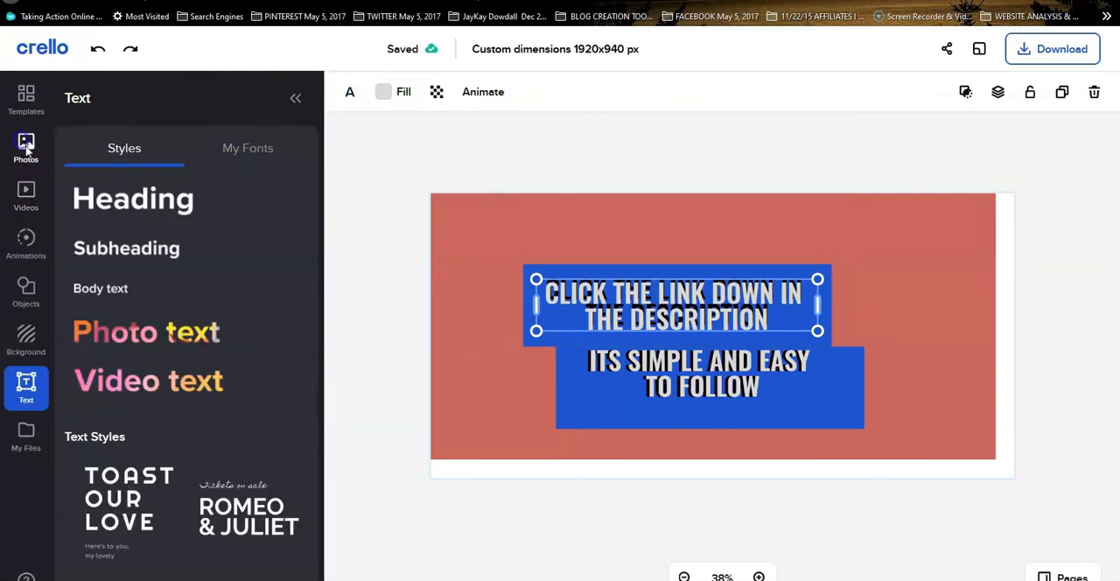
click(26, 149)
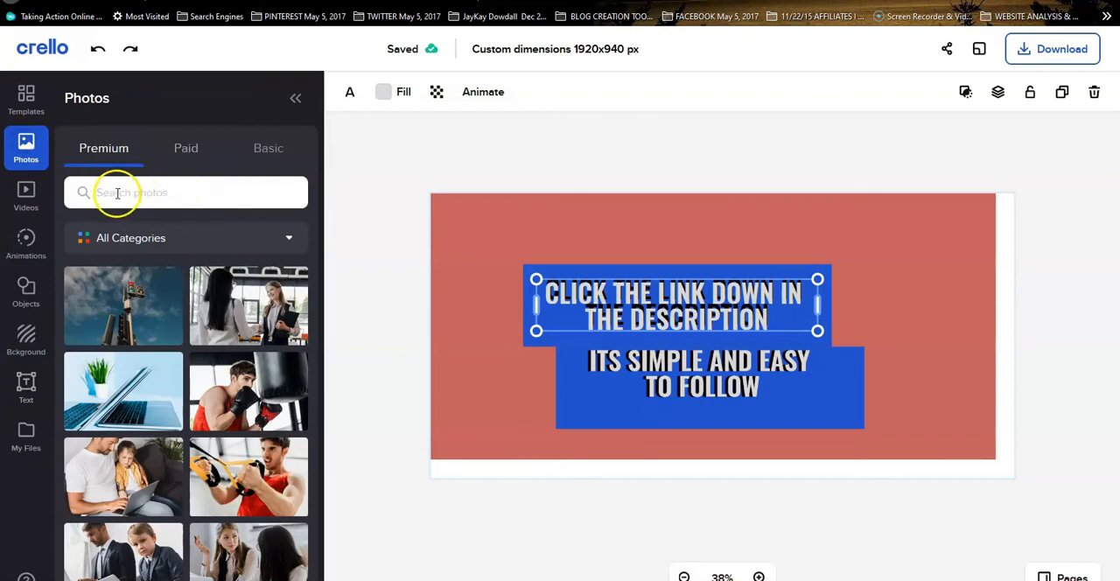
click(130, 194)
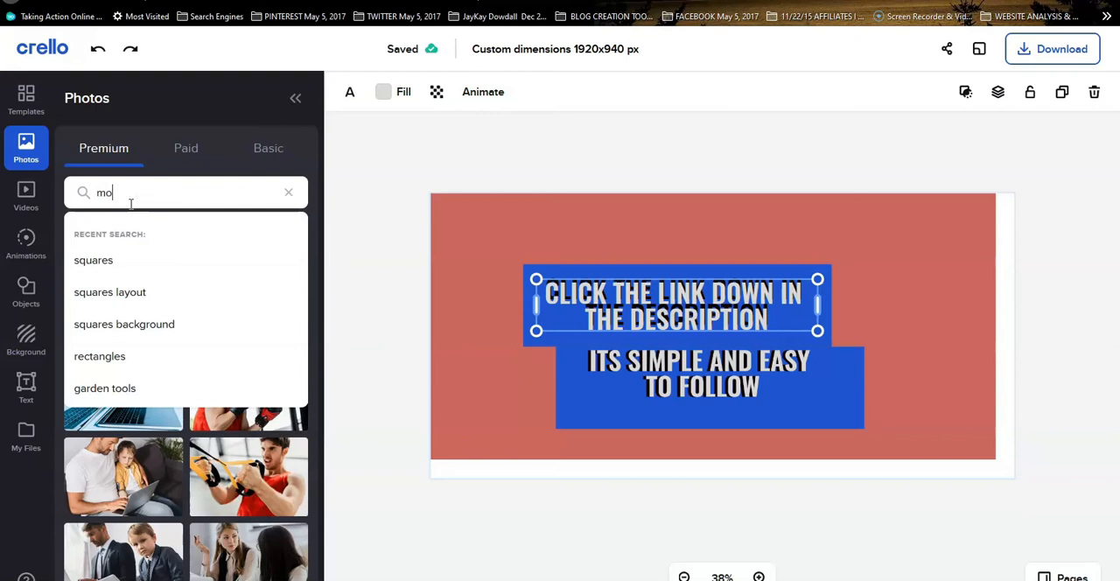
text(mountains)
click(175, 356)
scroll(251, 326, down, 5)
scroll(252, 333, down, 10)
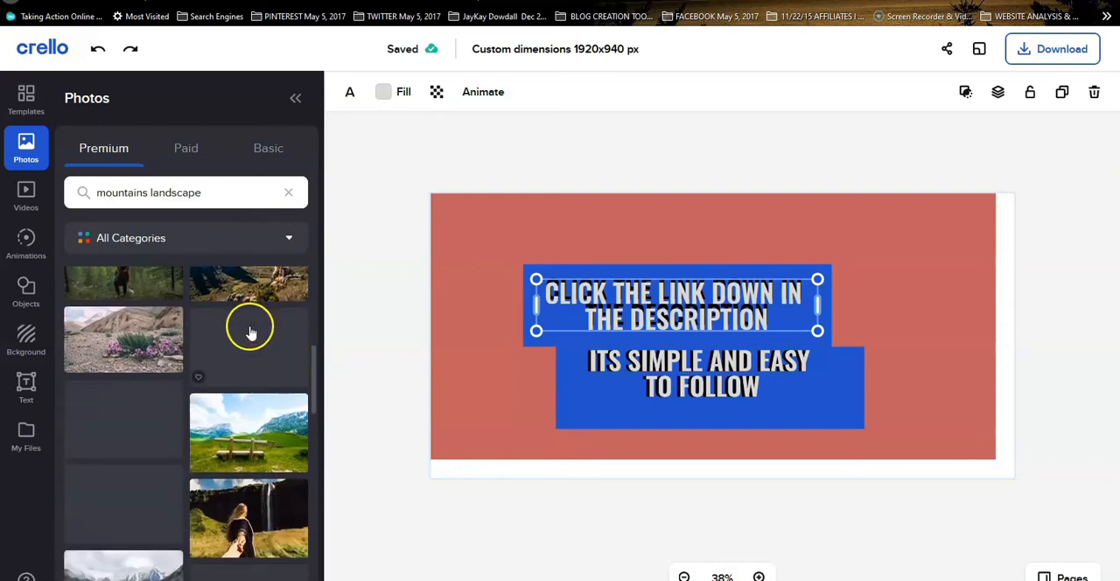
scroll(247, 328, down, 5)
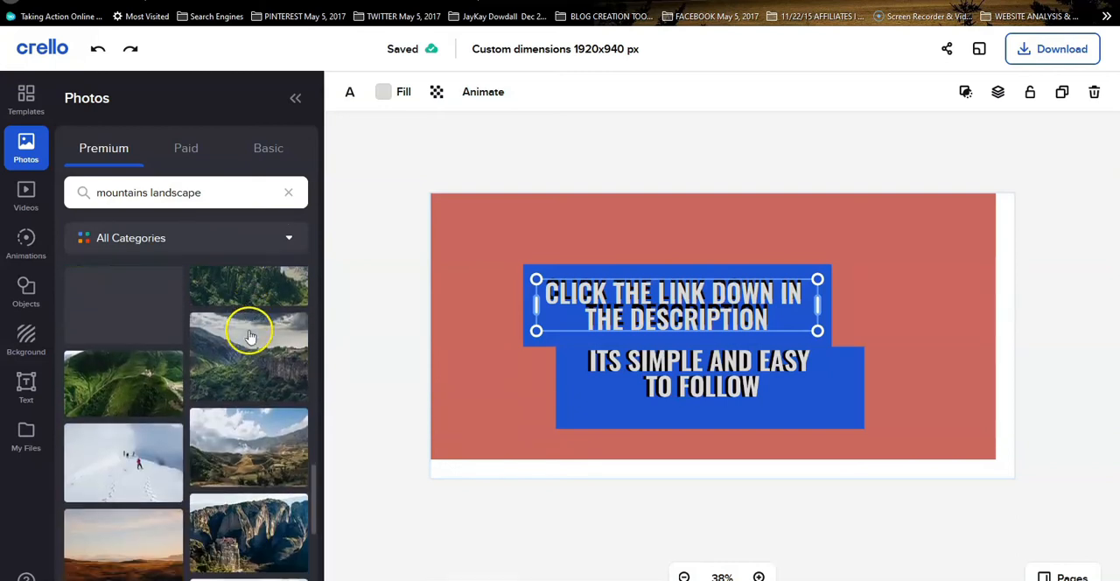
scroll(175, 320, down, 10)
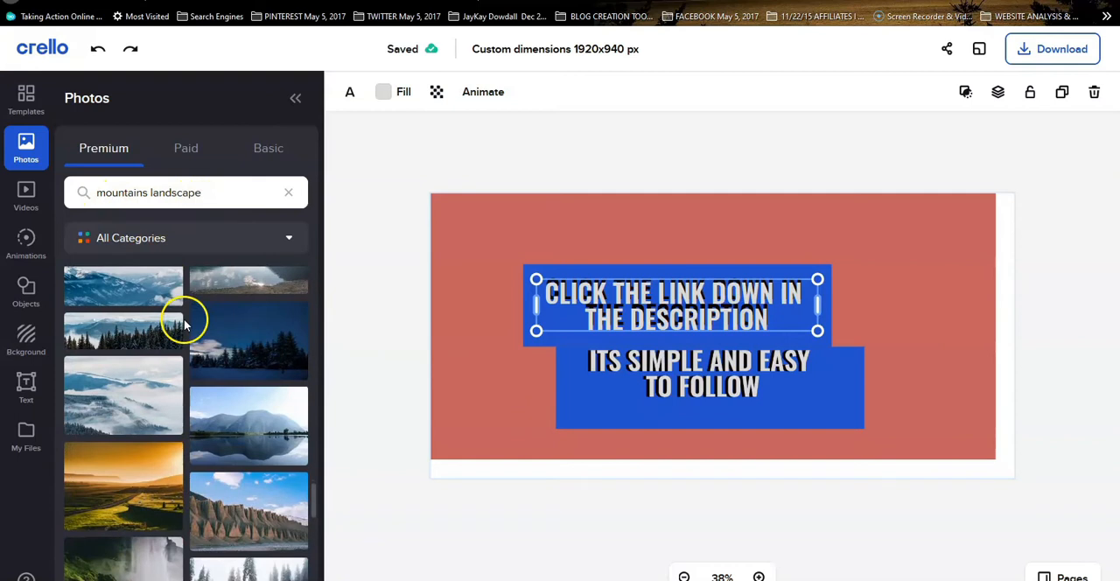
Search the premium photos for "kids in playground" and look through the pictures
click(208, 191)
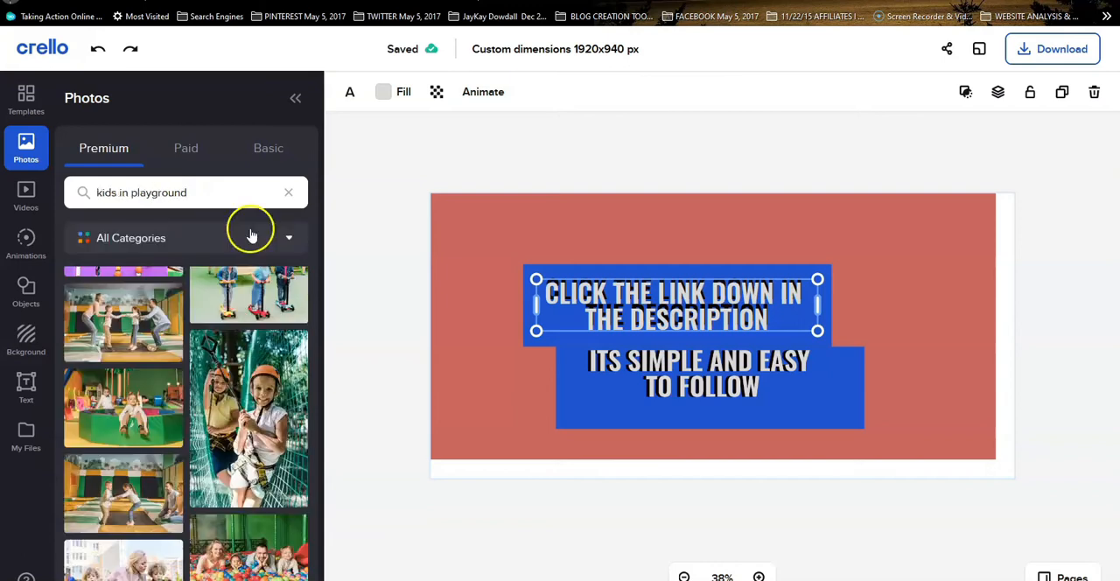
scroll(238, 336, down, 10)
scroll(242, 349, down, 5)
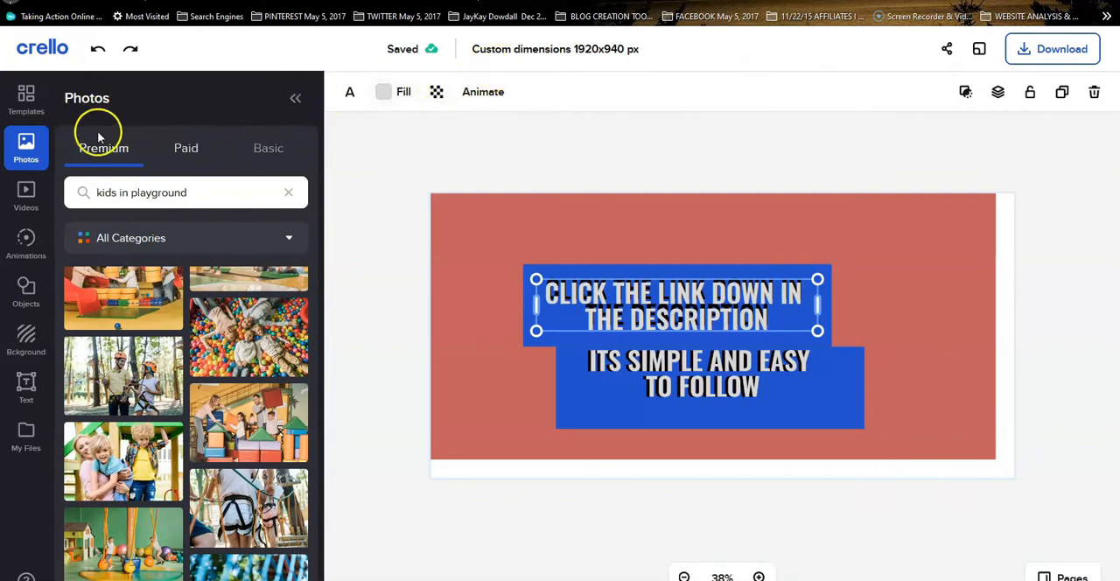
Look over the editor's template categories, and browse the general design templates in the site's full template gallery
click(25, 112)
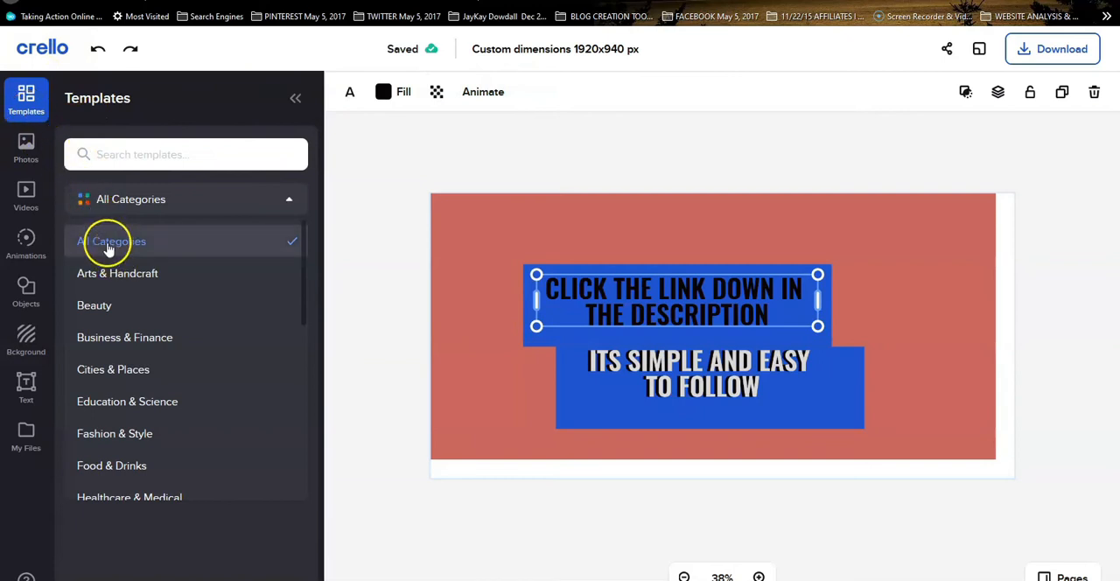
click(127, 375)
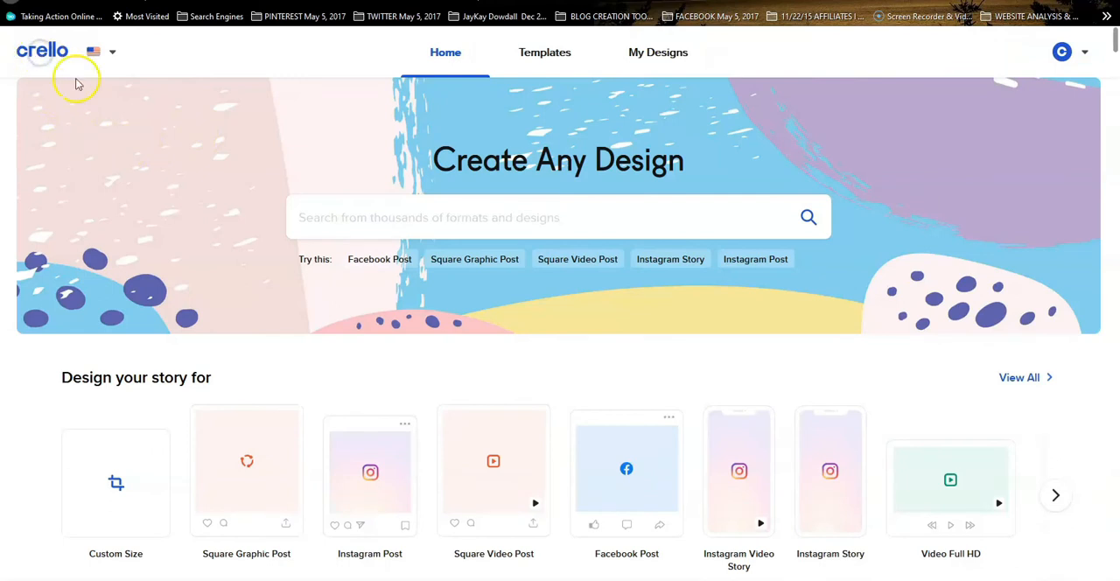
click(546, 55)
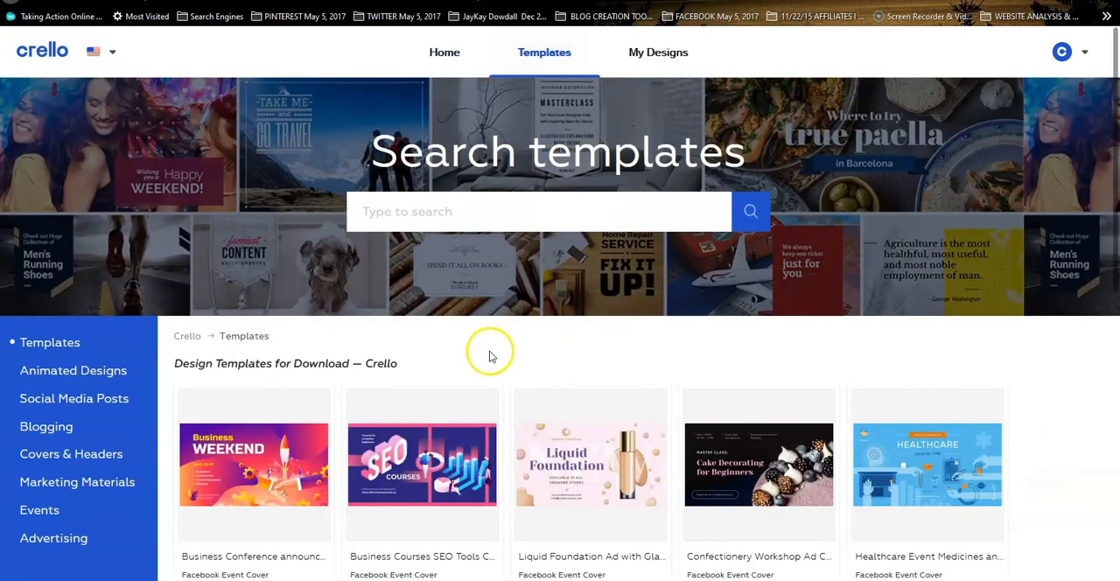
scroll(504, 398, down, 1)
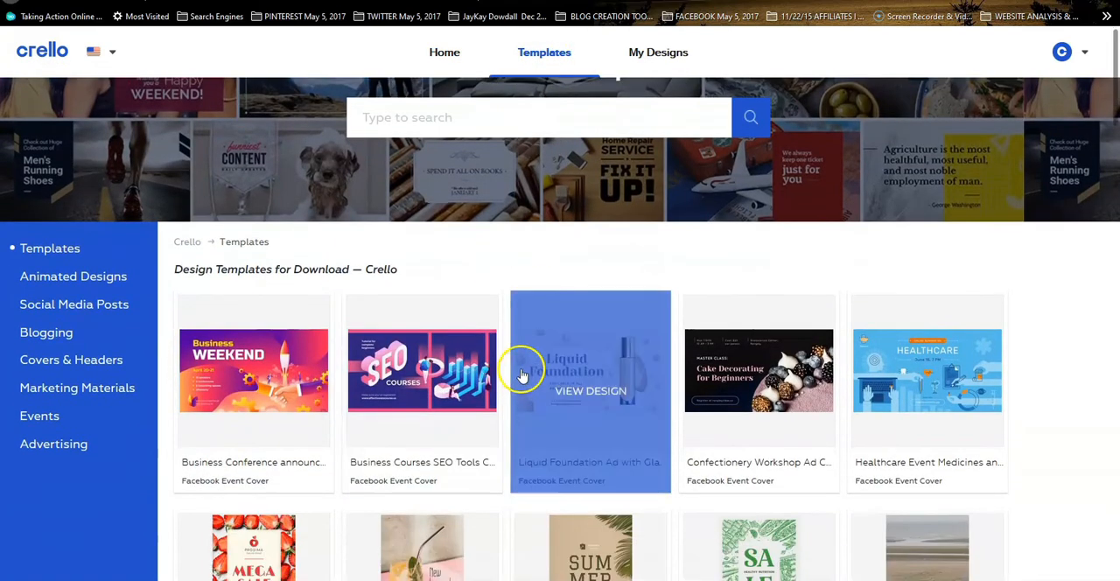
scroll(540, 347, down, 1)
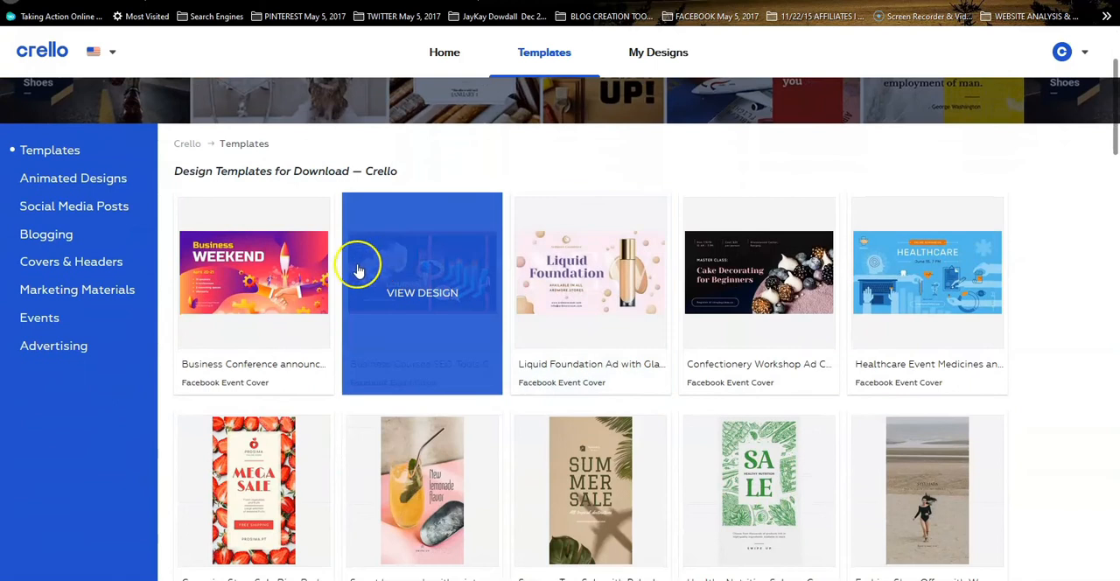
scroll(321, 272, up, 1)
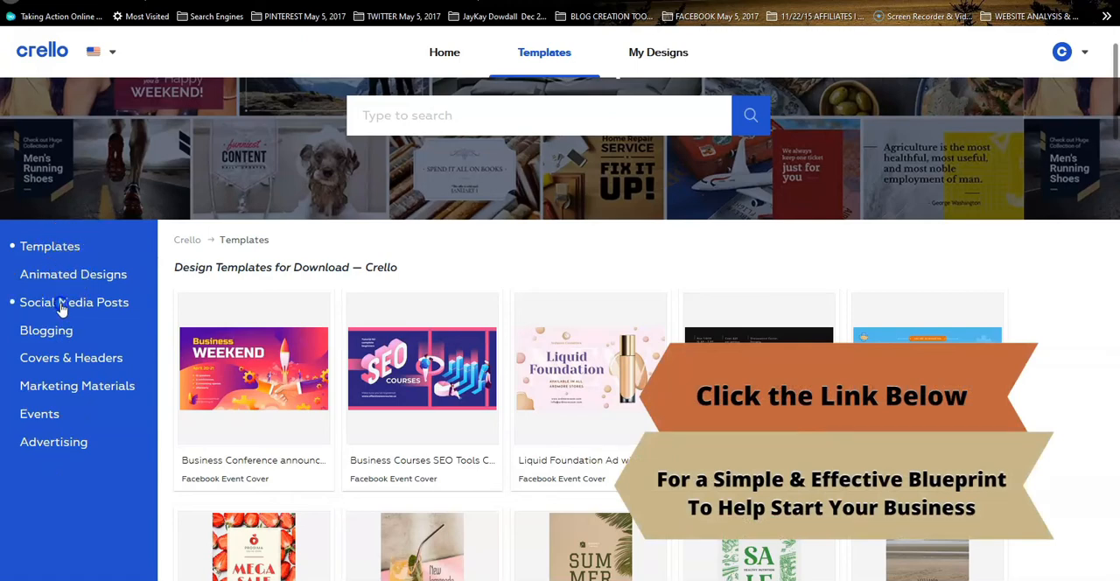
Browse the Social Media Posts templates and bring up the Marketing Materials category
click(61, 306)
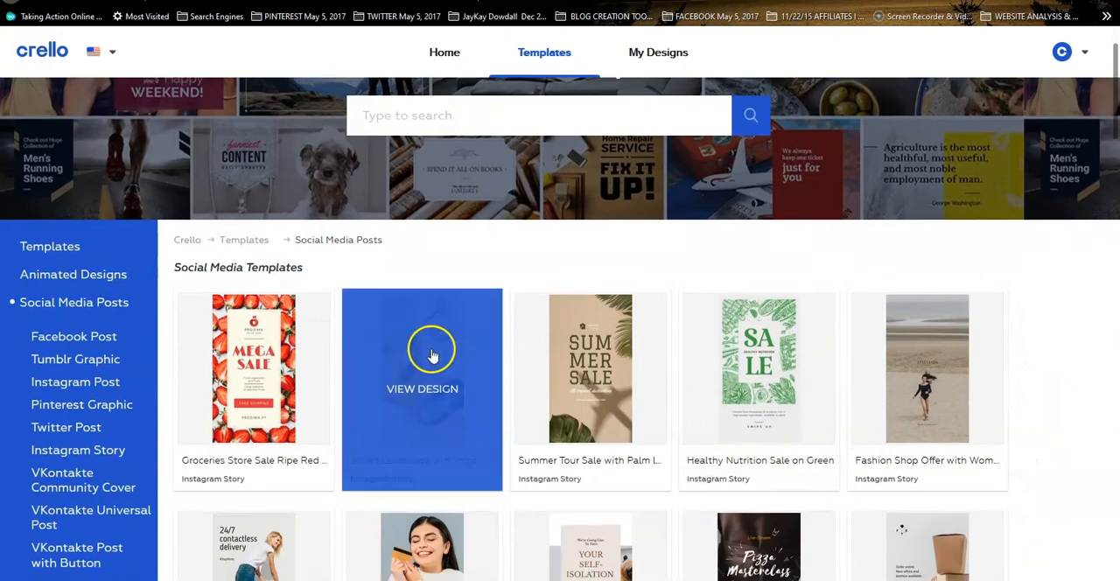
scroll(432, 355, down, 3)
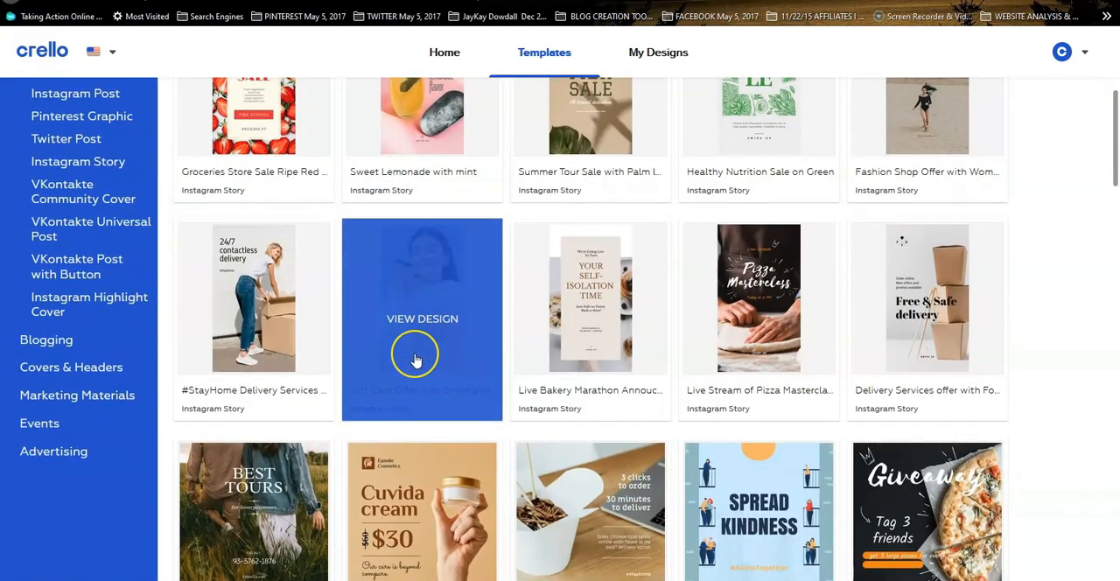
scroll(416, 361, down, 10)
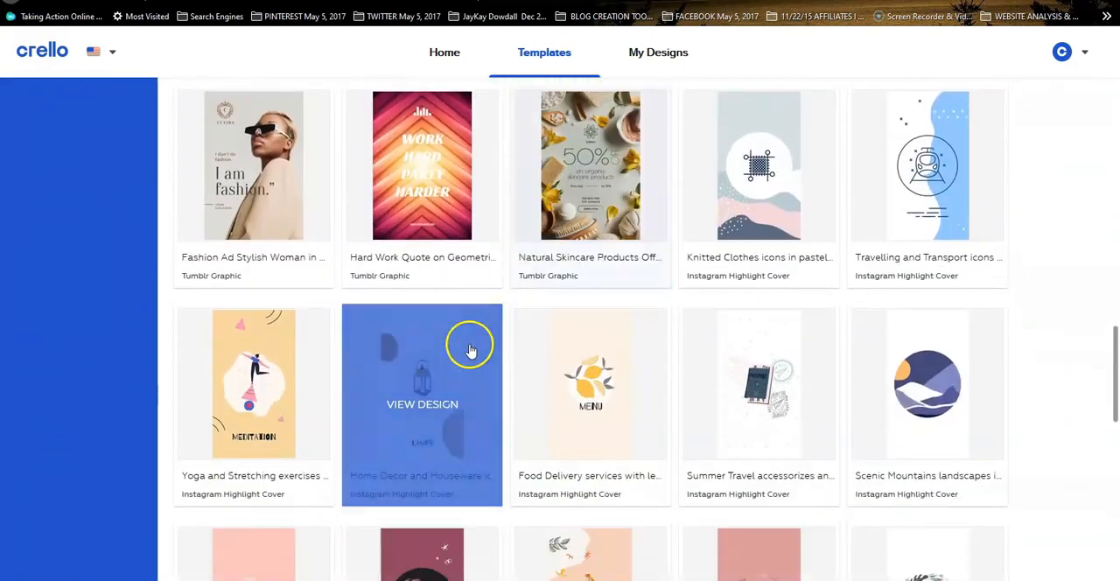
scroll(470, 350, up, 12)
scroll(347, 180, up, 10)
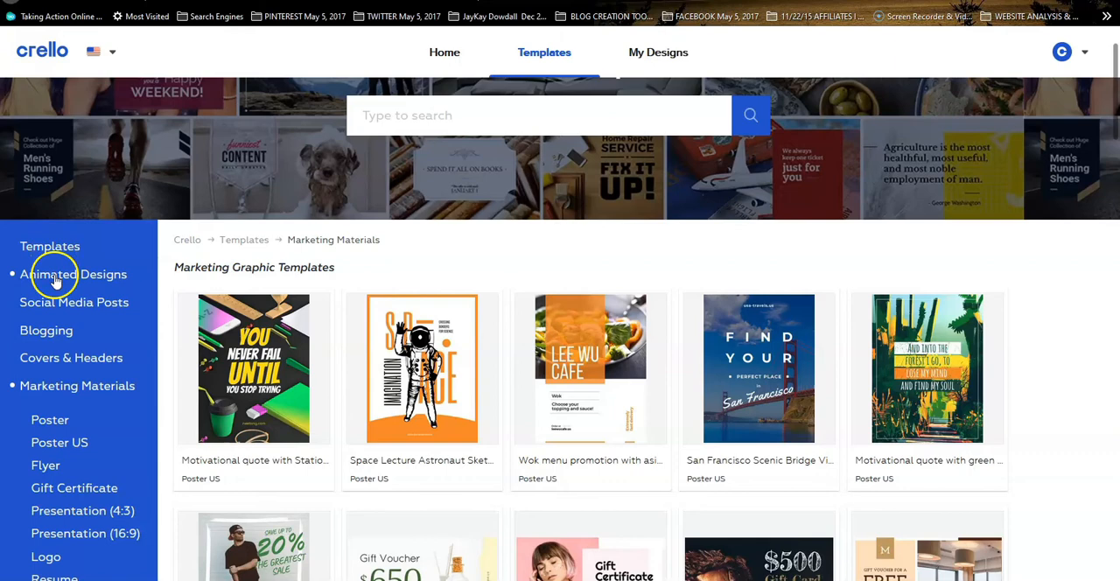
Look through the Animated Designs templates, including the square video posts and Instagram video stories
click(56, 279)
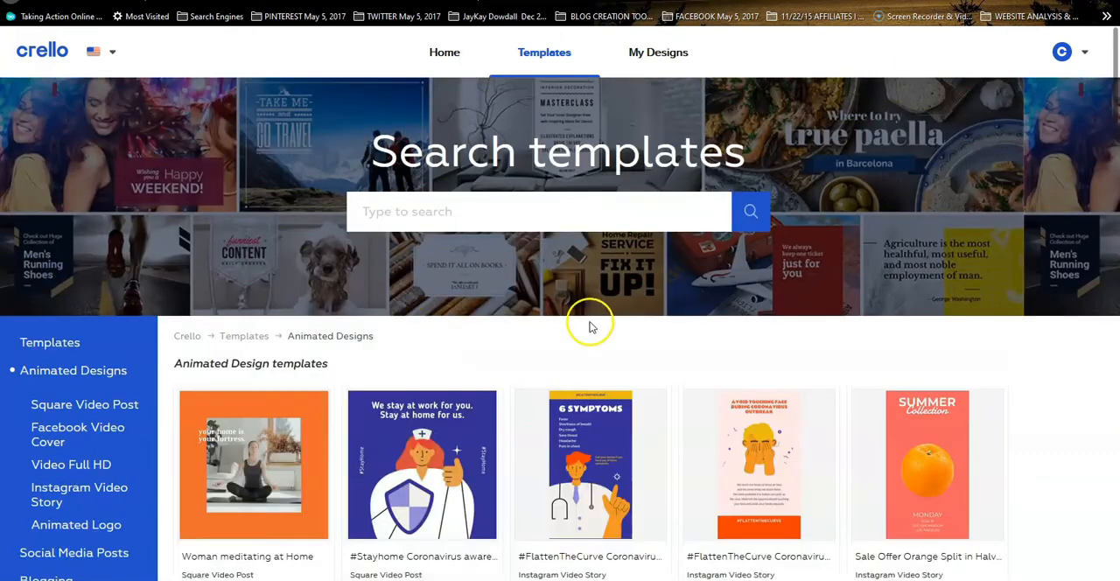
scroll(590, 326, down, 2)
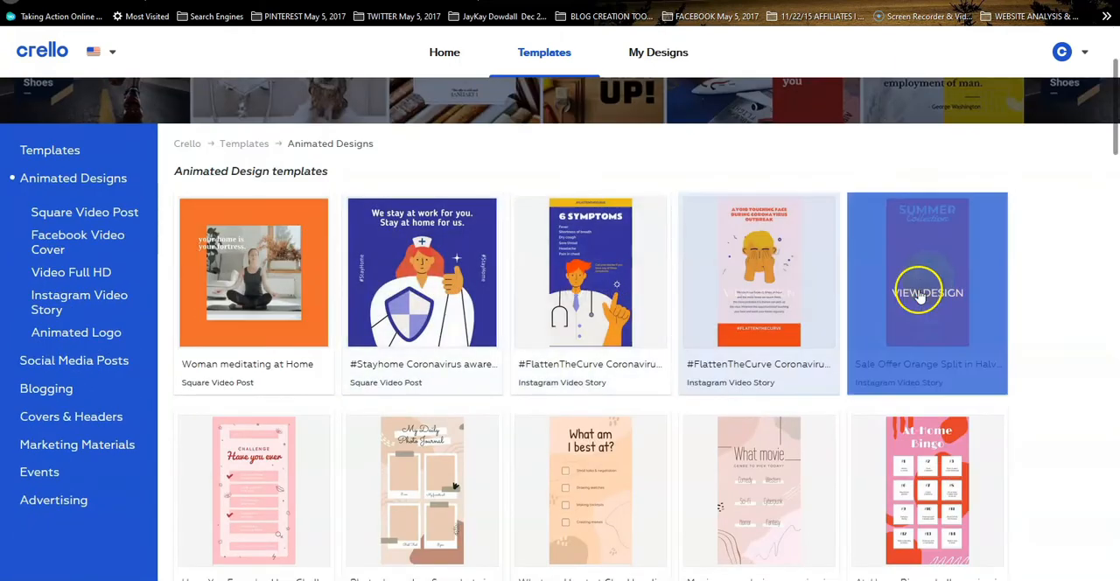
scroll(600, 370, down, 6)
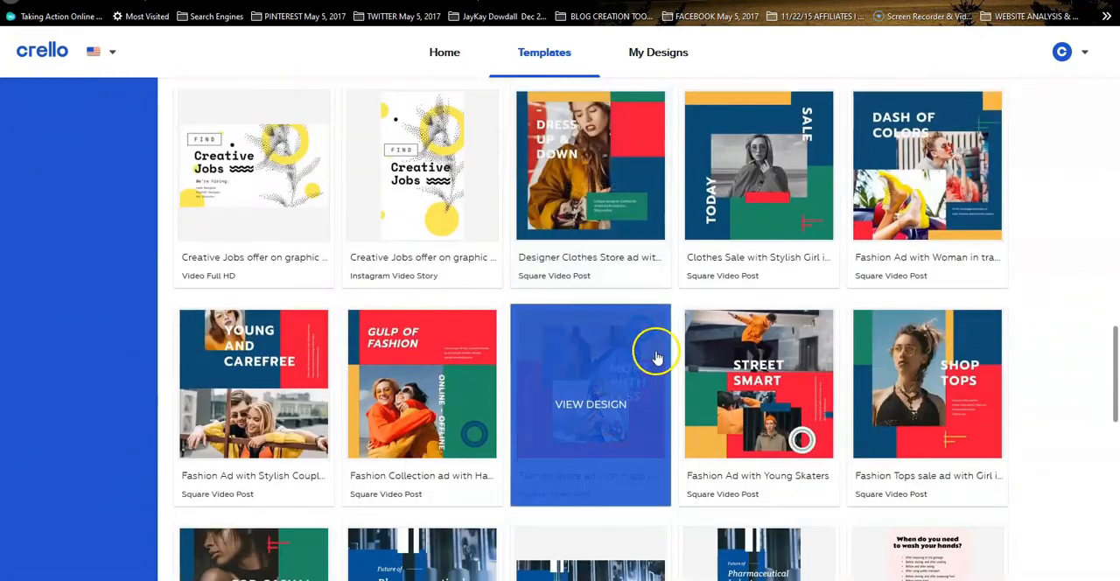
scroll(658, 354, down, 2)
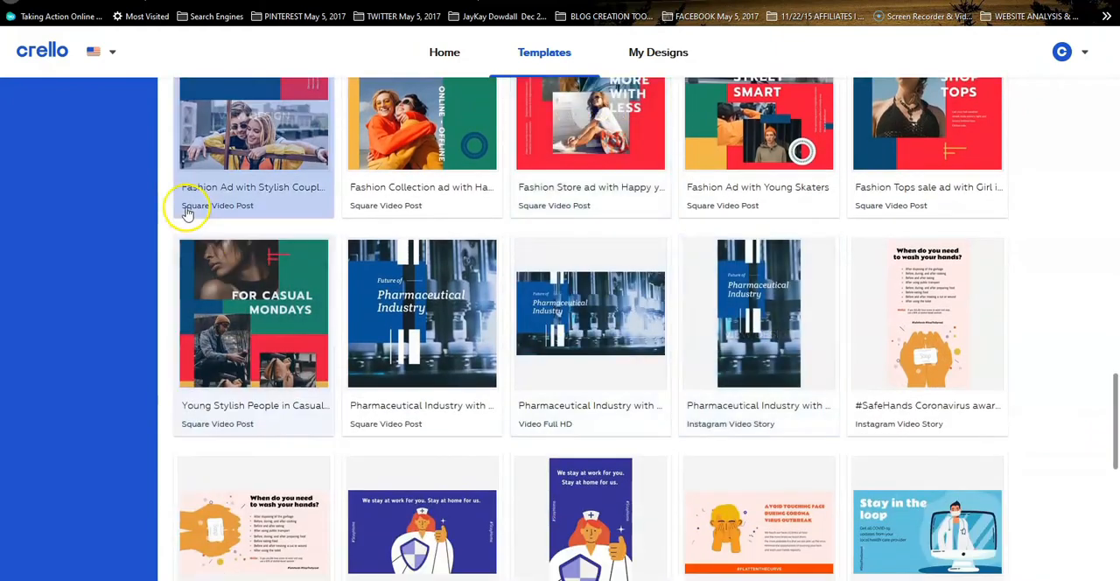
scroll(109, 134, up, 15)
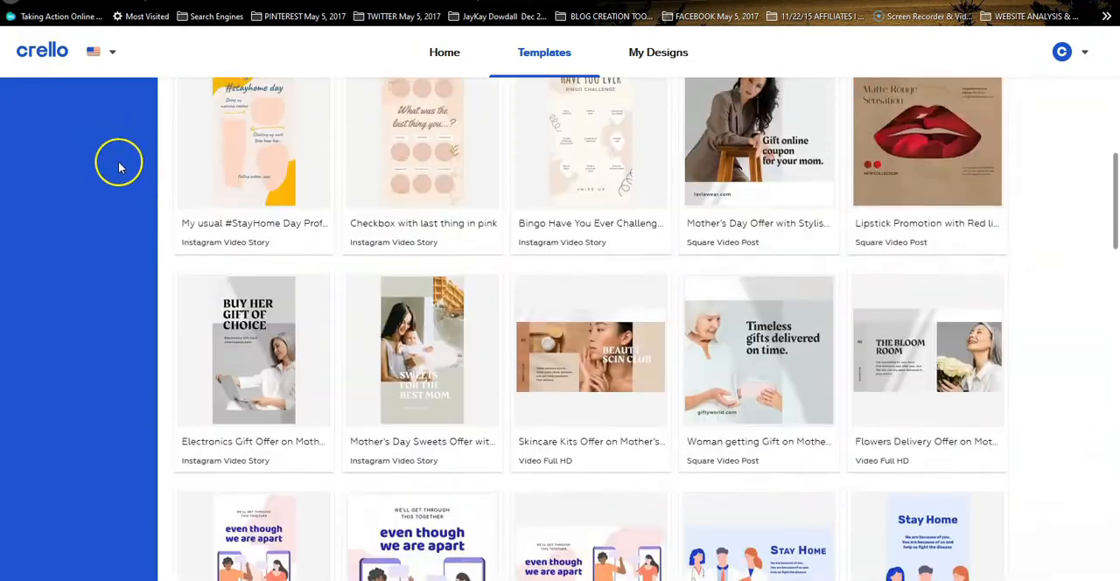
scroll(119, 167, up, 5)
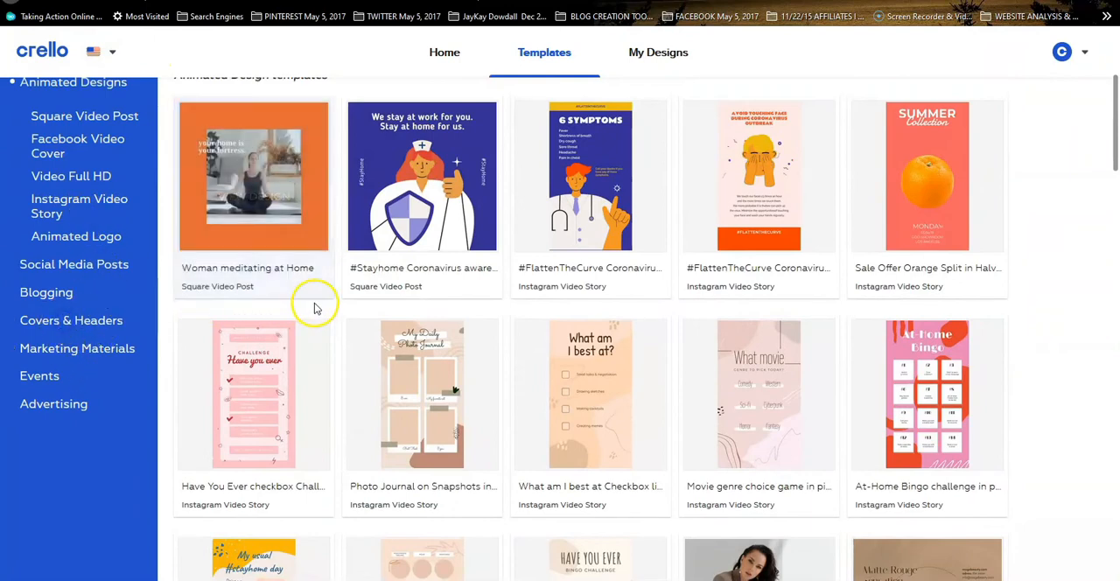
Browse the Covers & Headers templates for social media
scroll(426, 344, down, 2)
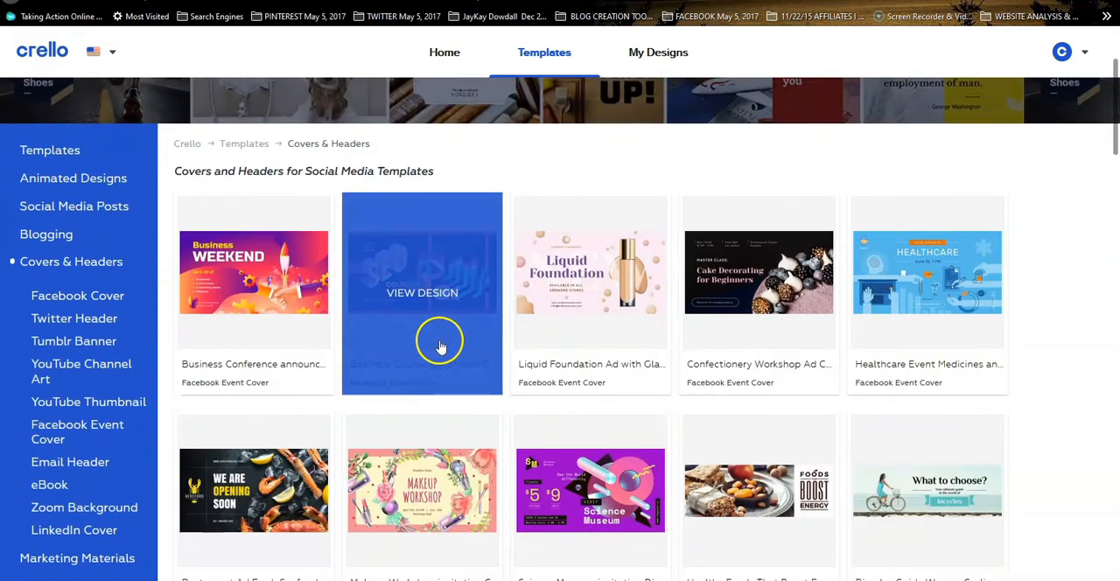
scroll(440, 348, down, 5)
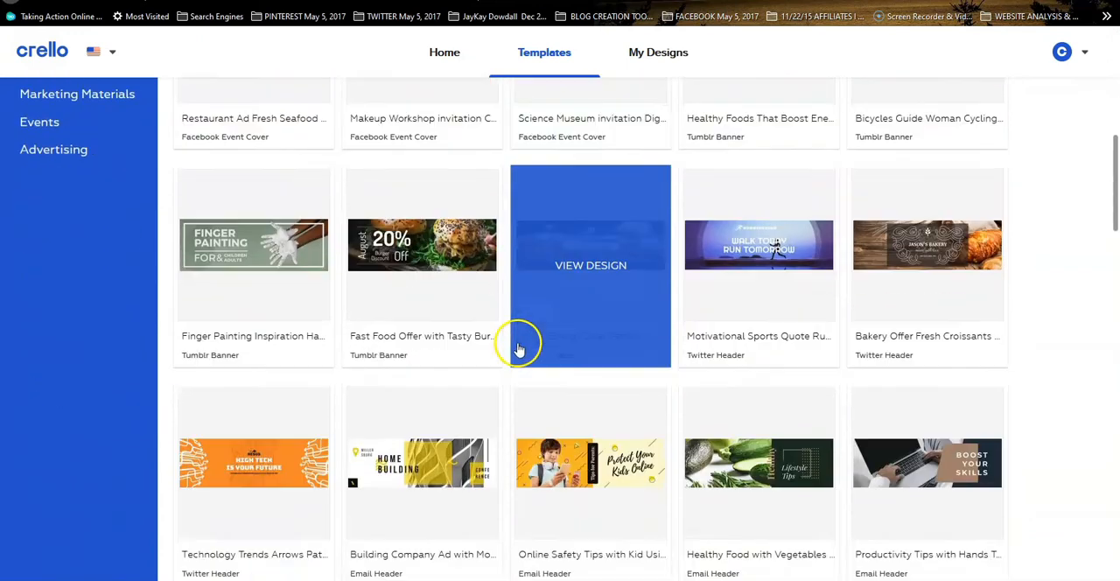
scroll(519, 348, down, 1)
scroll(137, 210, up, 5)
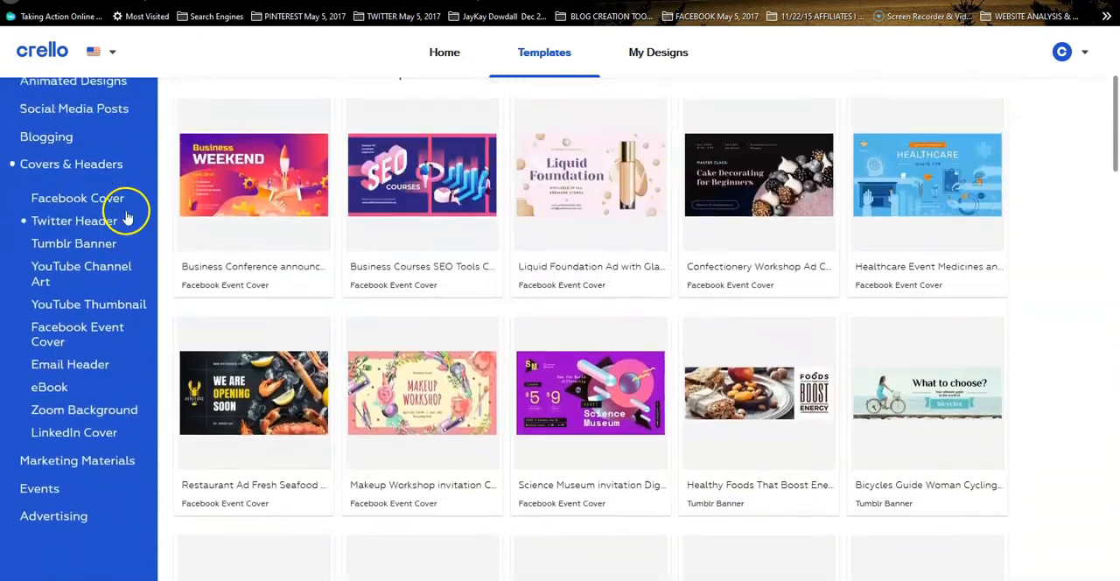
Look through the YouTube Channel Art templates on the first page and continue on page 2
click(68, 273)
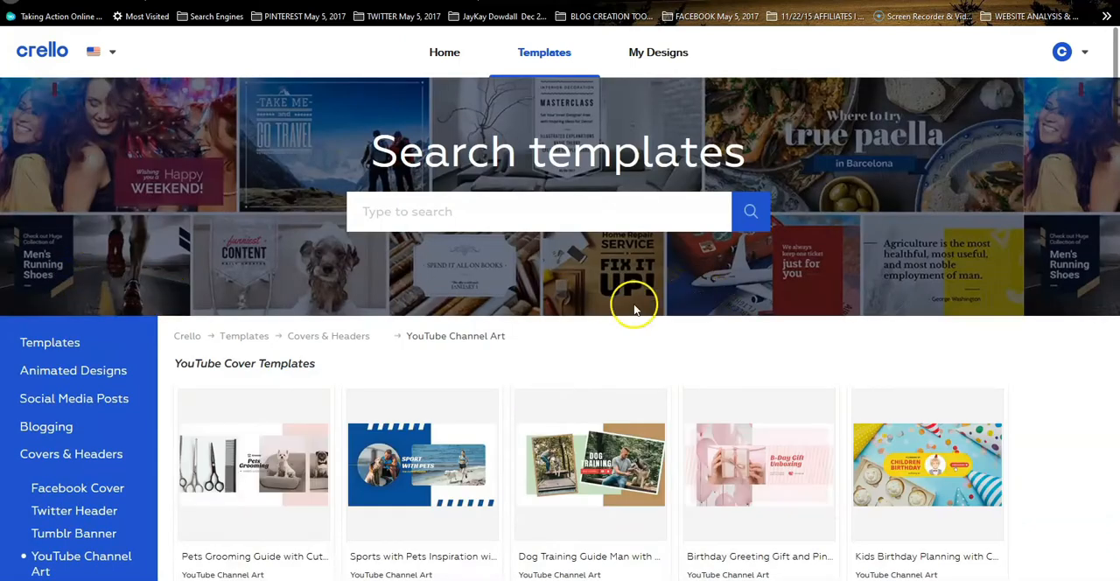
scroll(551, 337, down, 3)
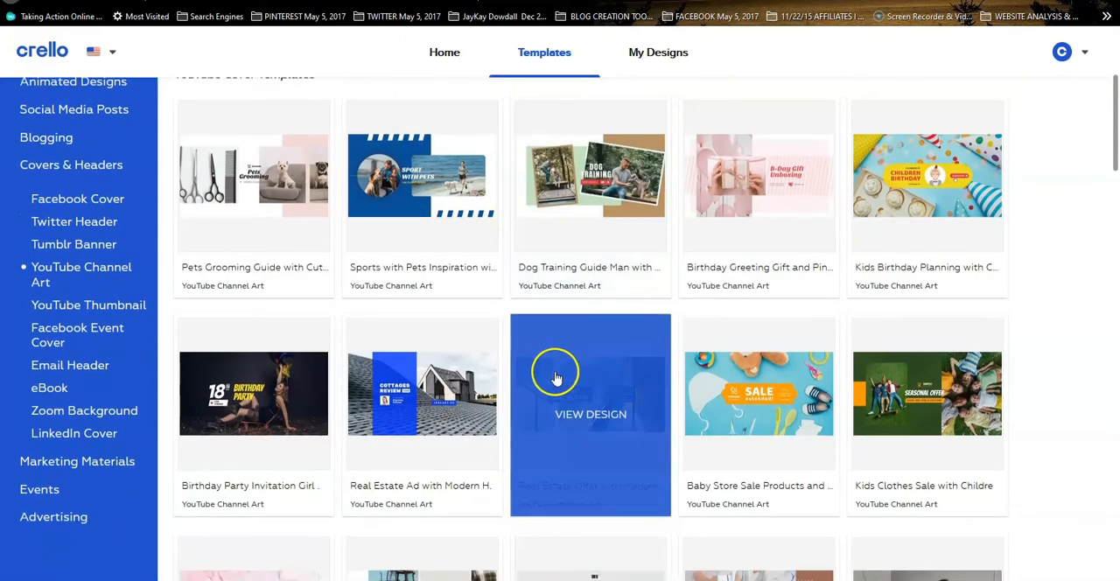
scroll(555, 376, down, 5)
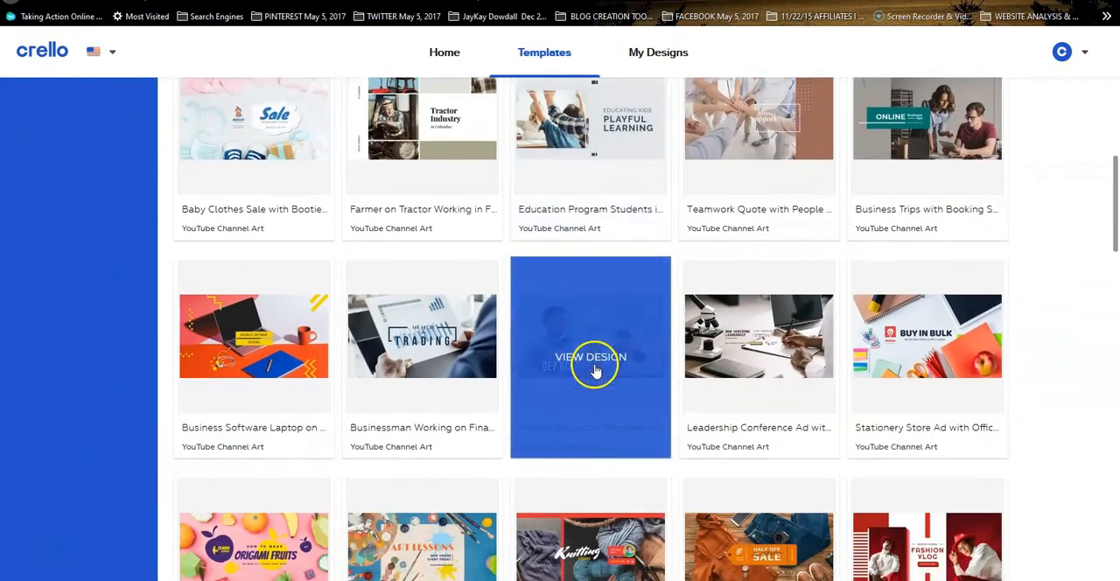
scroll(593, 371, down, 6)
scroll(593, 371, down, 7)
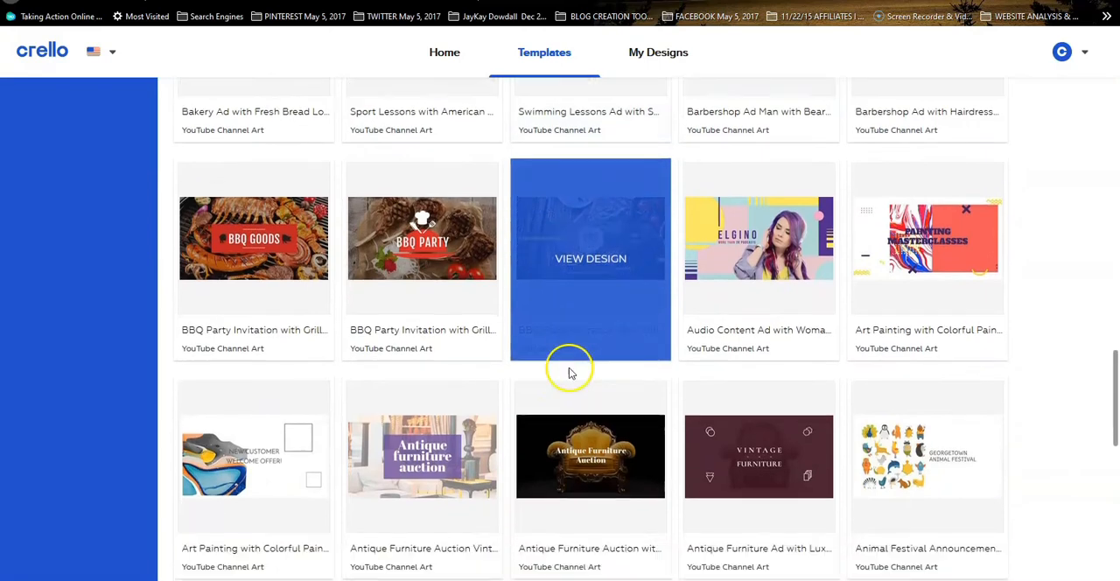
scroll(569, 374, down, 6)
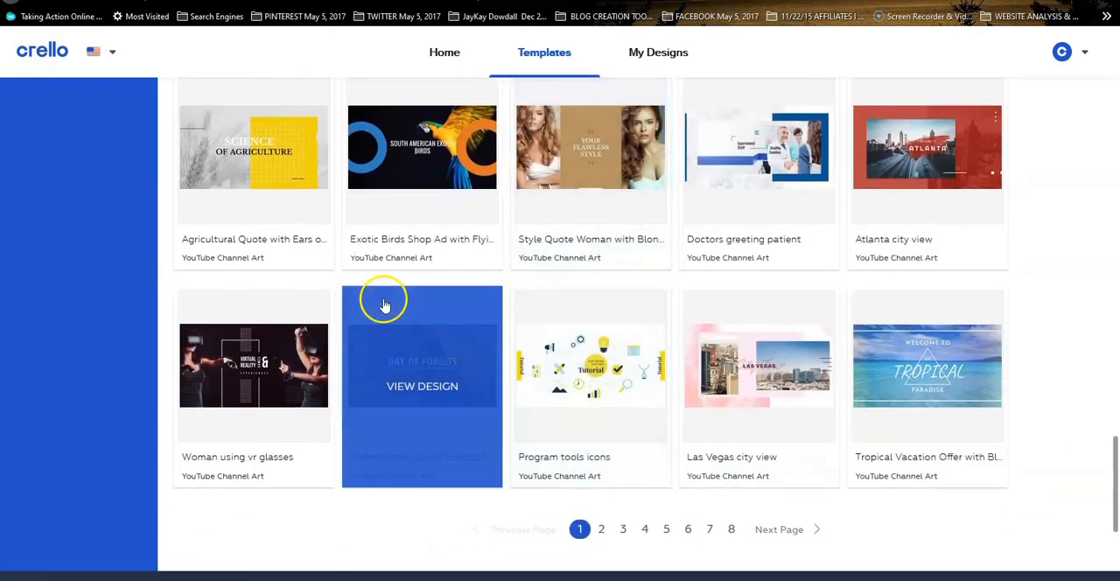
scroll(385, 305, down, 3)
scroll(590, 282, up, 1)
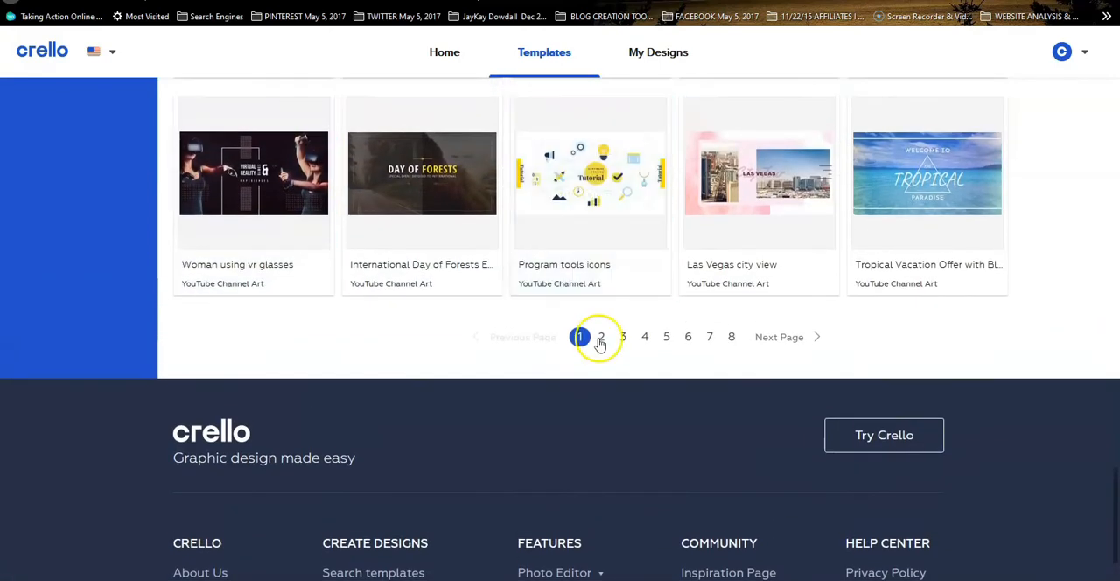
click(603, 335)
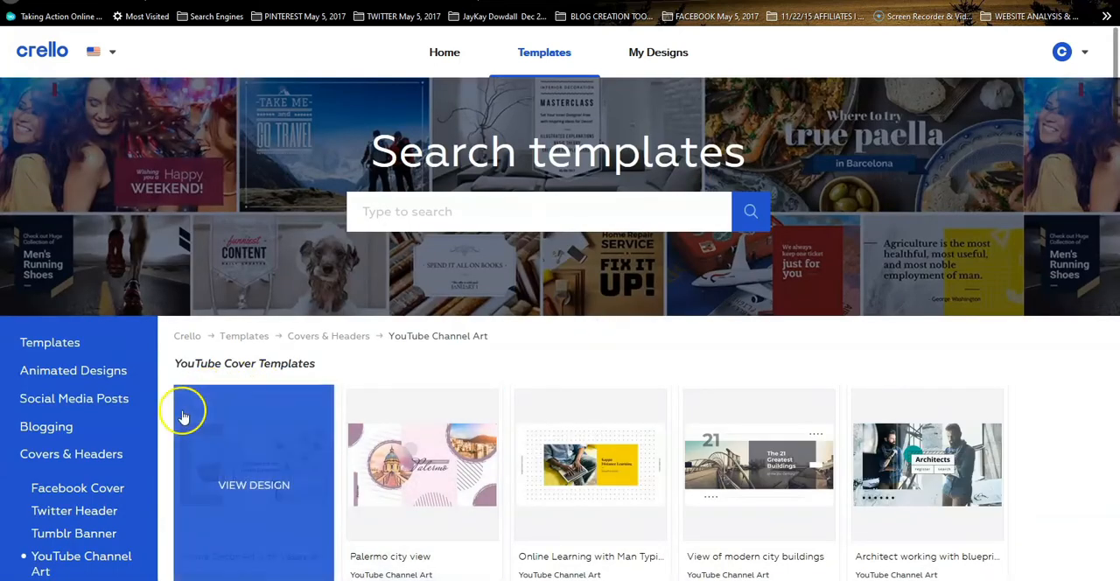
scroll(70, 418, down, 2)
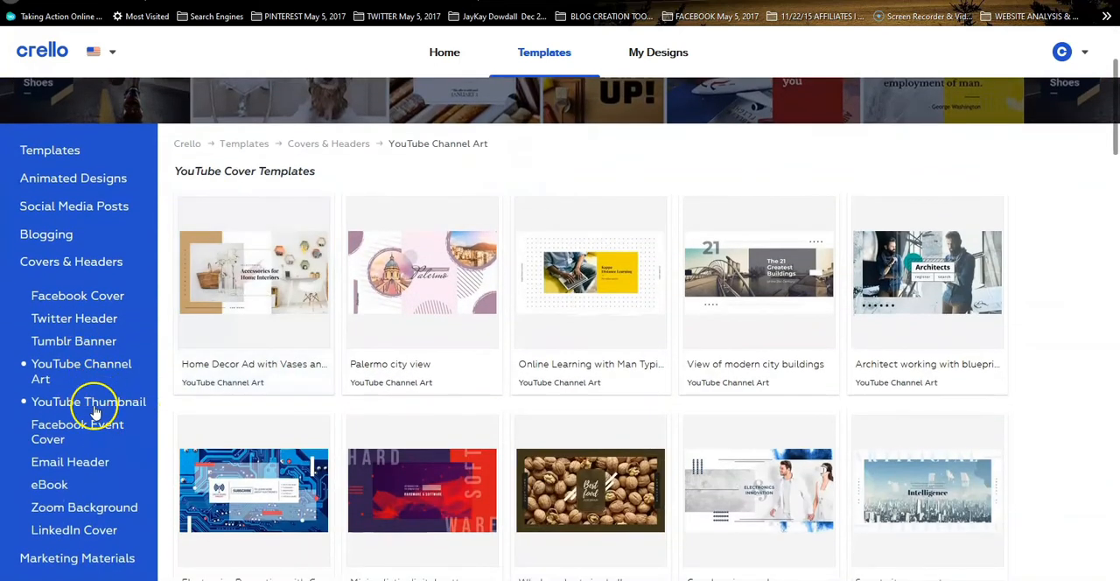
Look through the YouTube Thumbnail templates on the first page under Covers & Headers
click(112, 404)
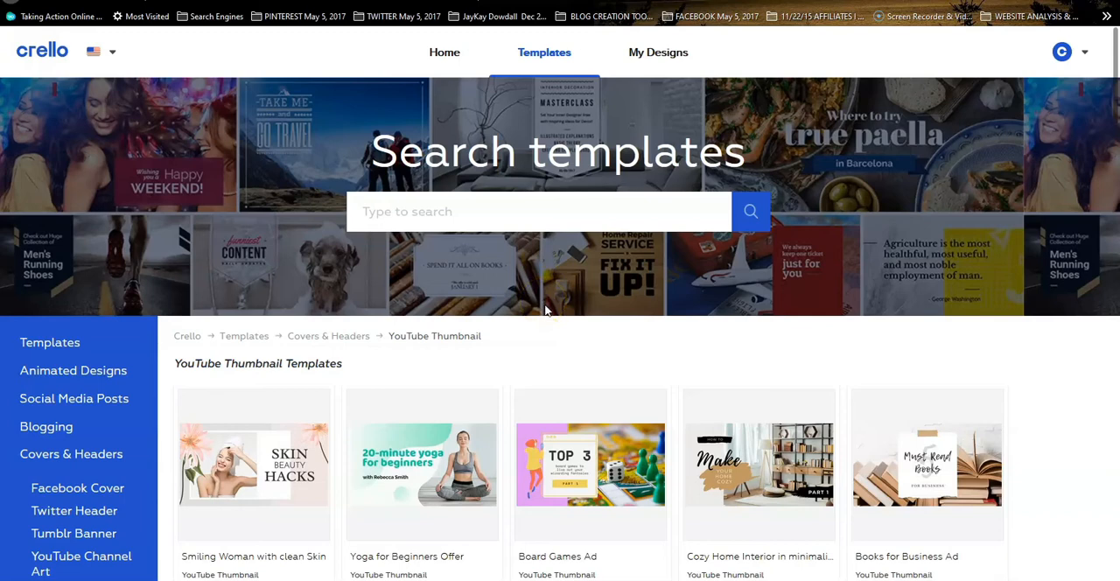
scroll(551, 367, down, 3)
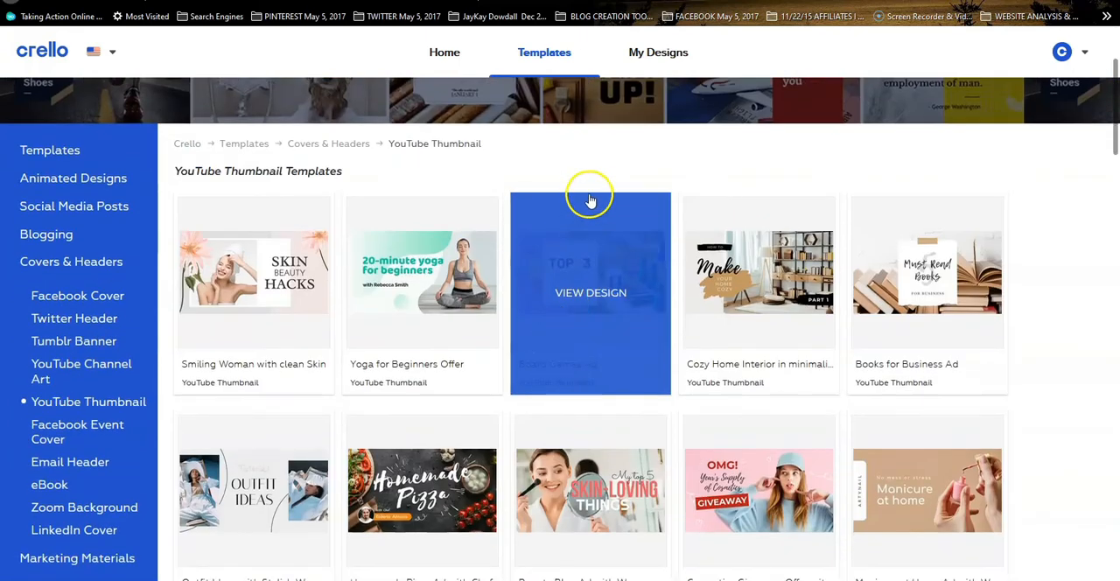
scroll(615, 273, down, 3)
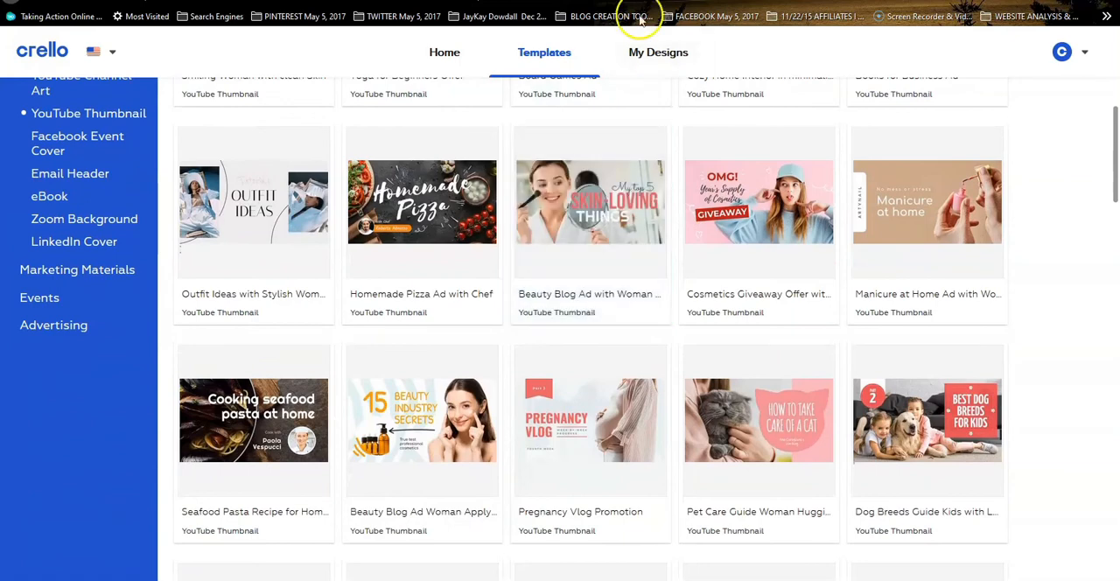
scroll(570, 352, down, 5)
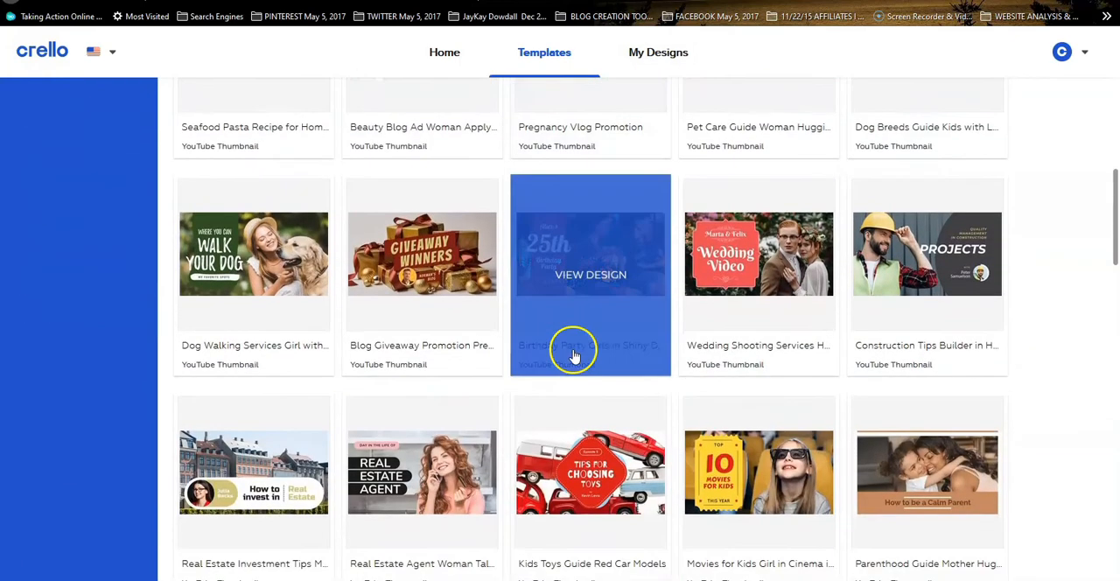
scroll(573, 354, down, 6)
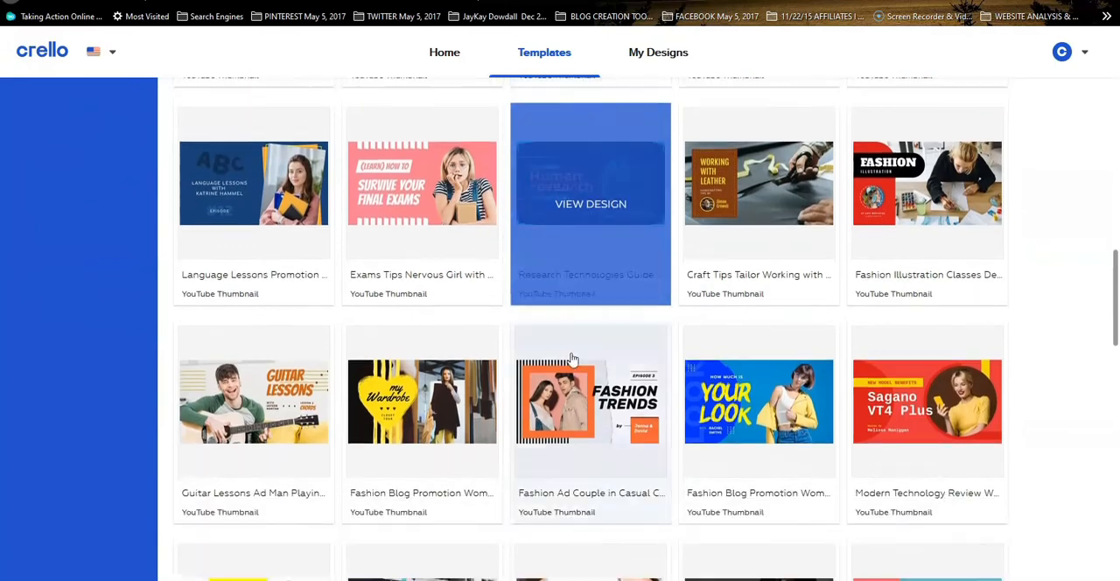
scroll(571, 358, down, 1)
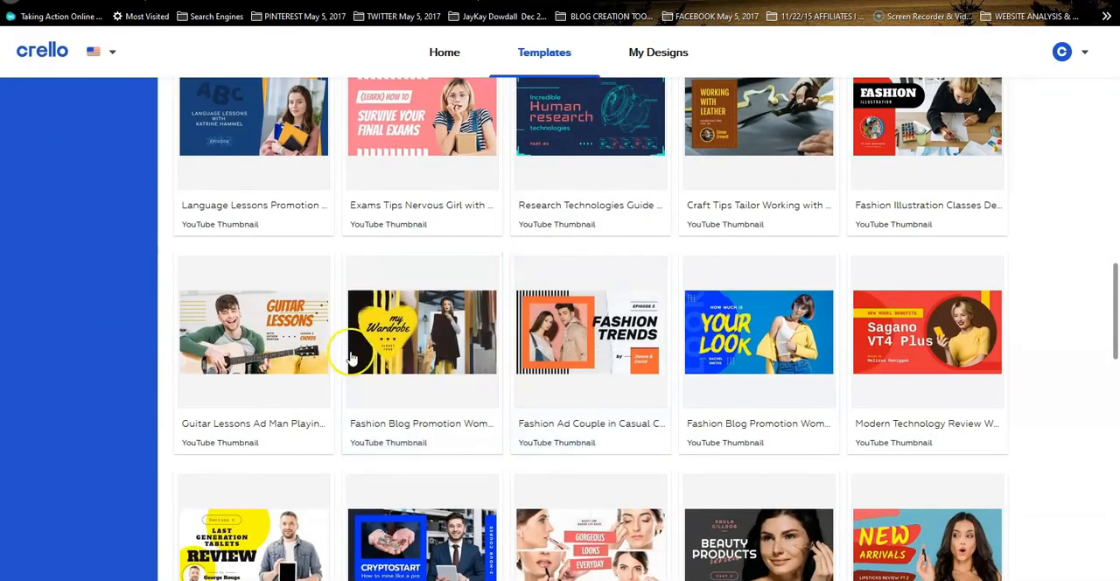
scroll(770, 320, down, 2)
scroll(698, 325, down, 3)
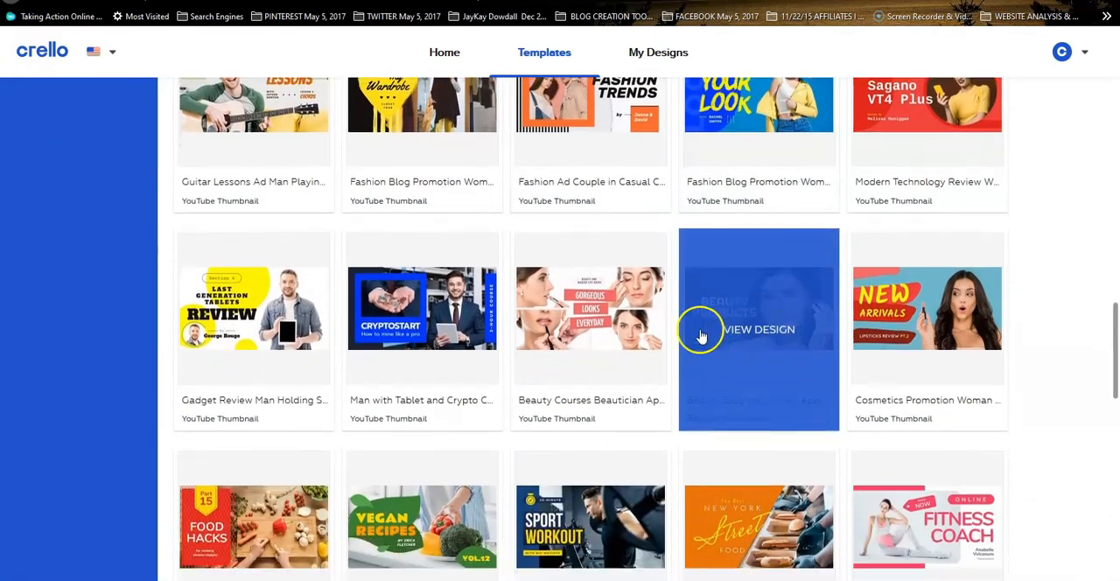
scroll(665, 317, down, 6)
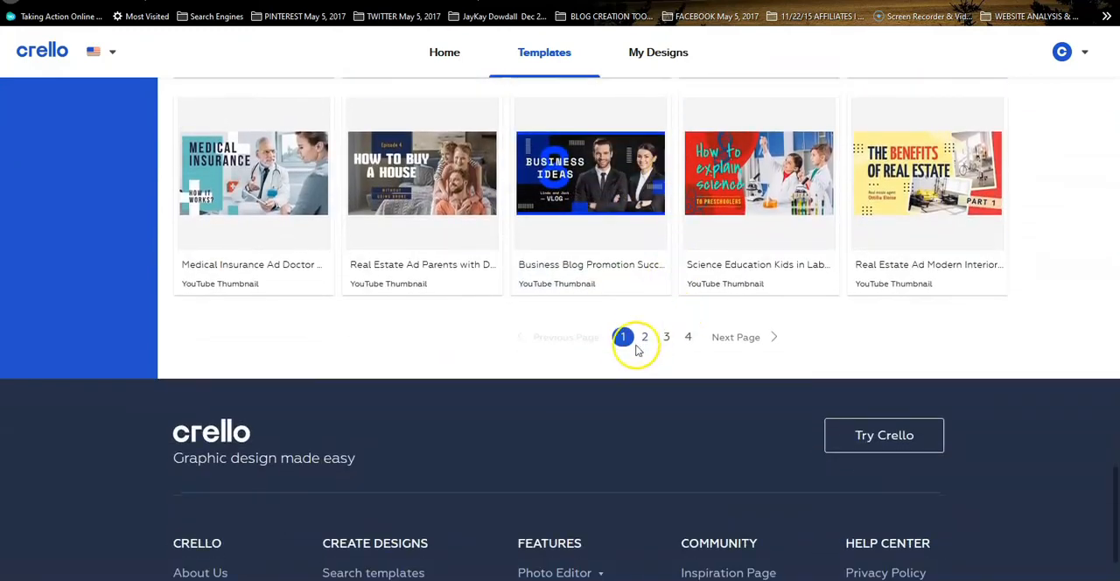
Browse page 2 of the YouTube Thumbnail templates
click(645, 338)
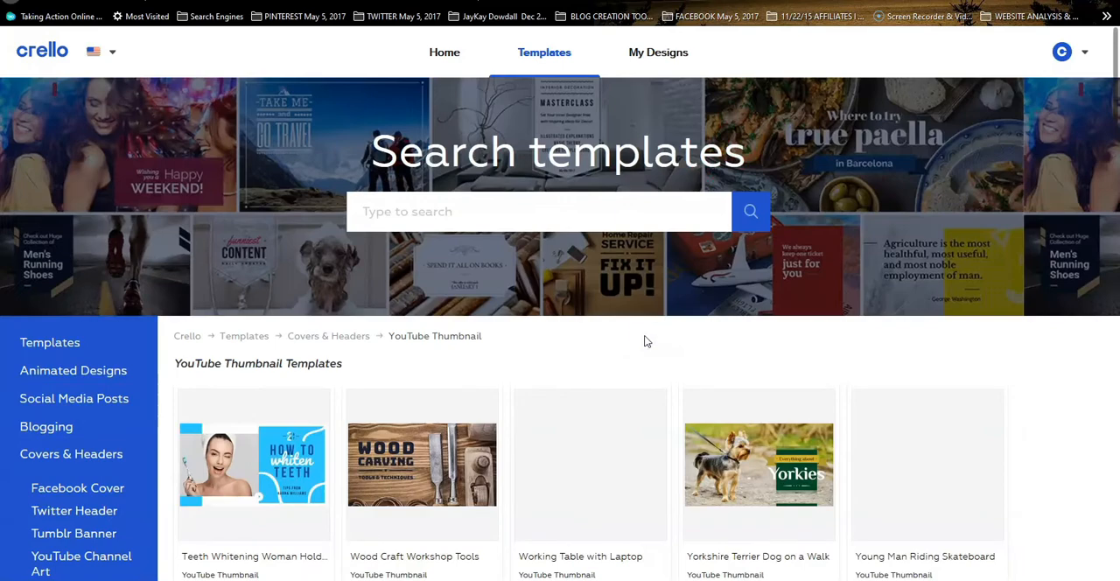
scroll(827, 315, down, 3)
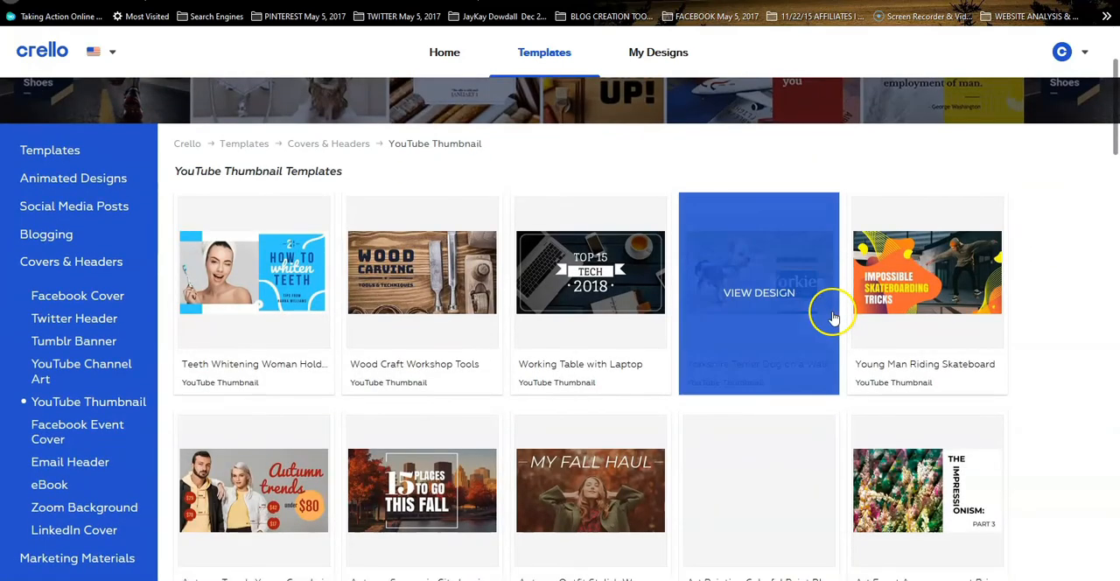
scroll(827, 311, down, 6)
scroll(242, 318, down, 3)
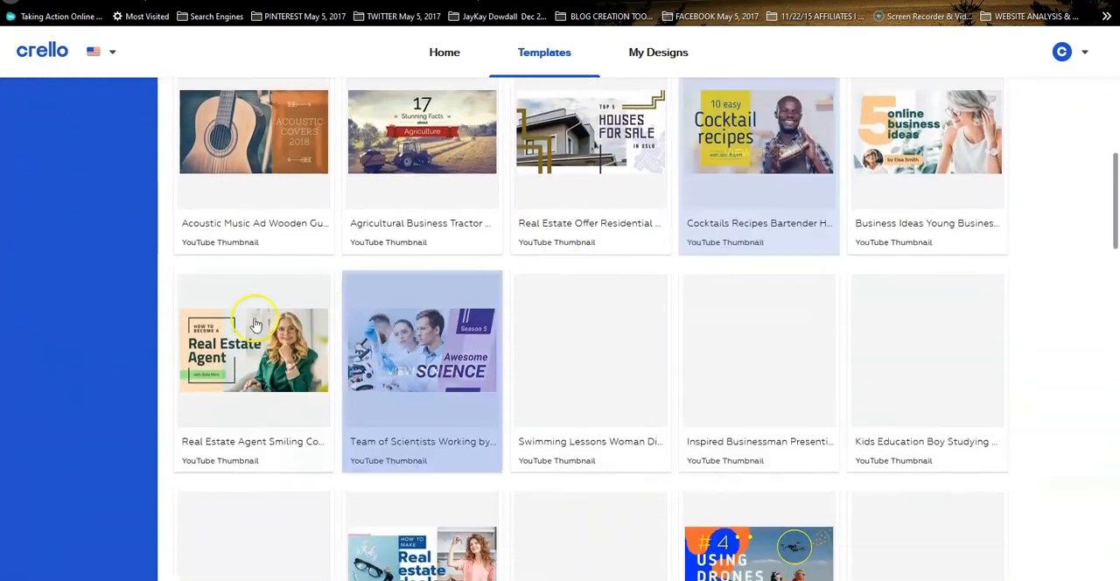
scroll(29, 250, up, 7)
scroll(350, 158, up, 5)
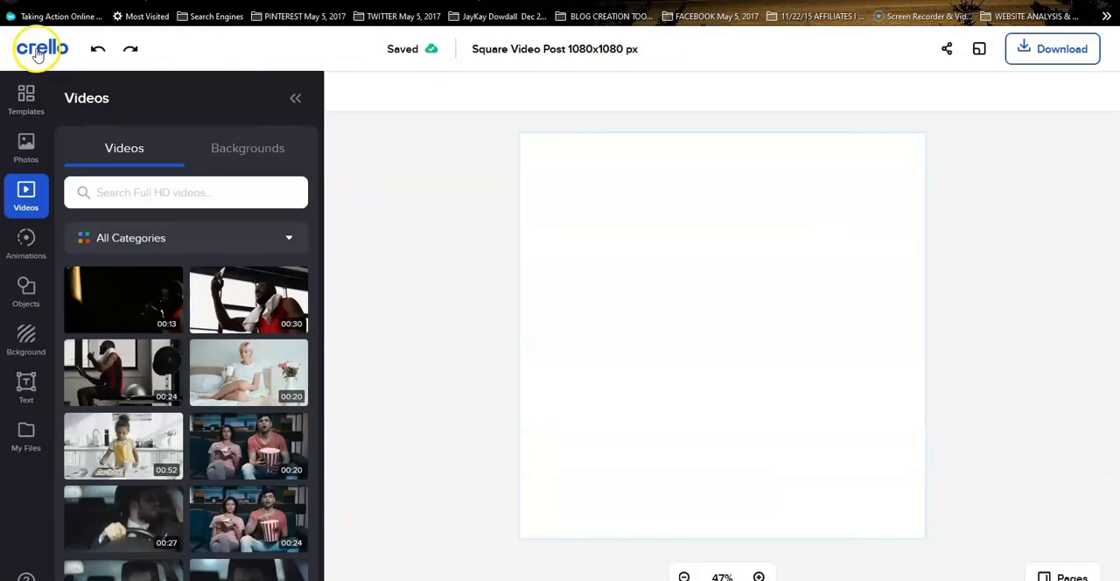
Look over the Templates, Photos and Videos libraries in the editor for the 1080x1080 px square video post
click(28, 104)
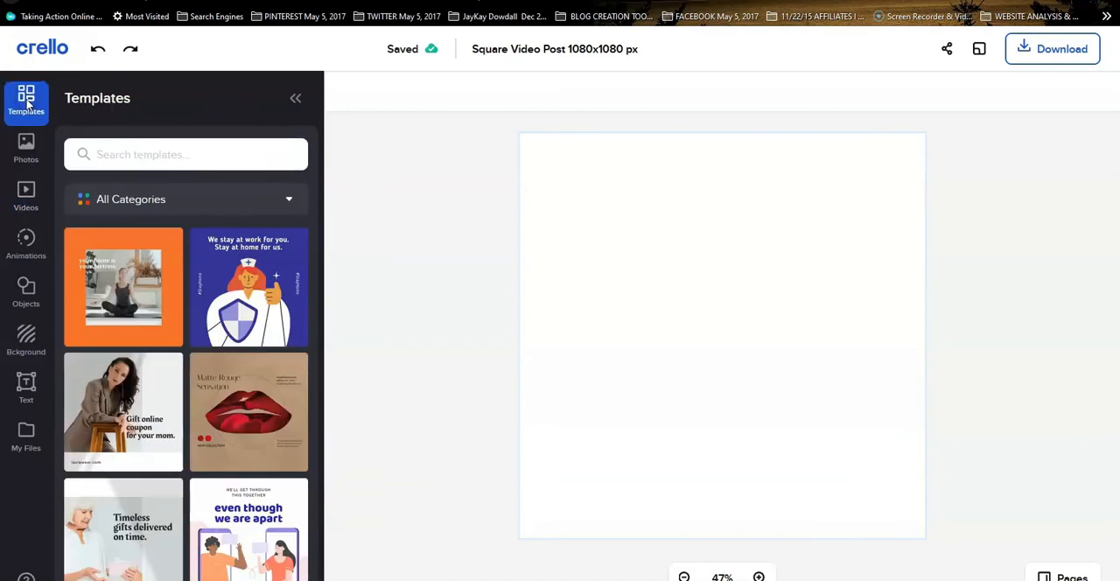
click(27, 145)
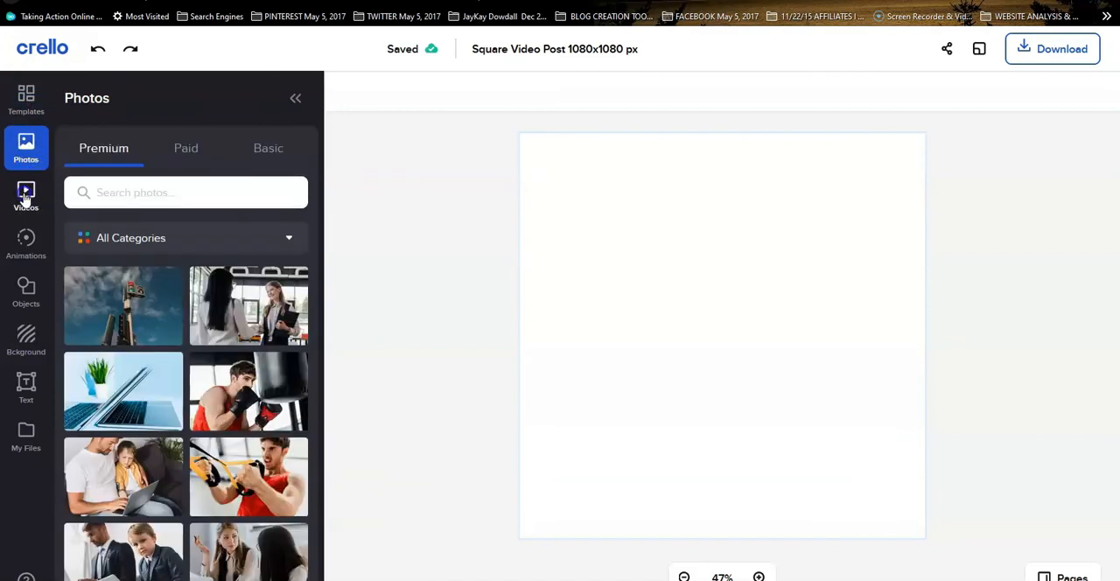
click(26, 197)
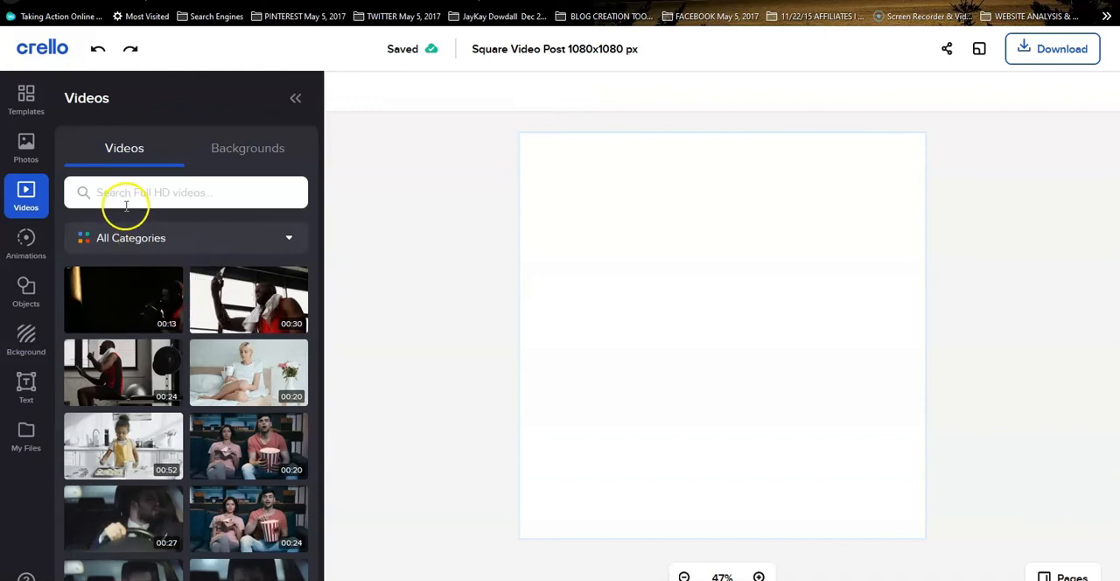
scroll(285, 343, down, 3)
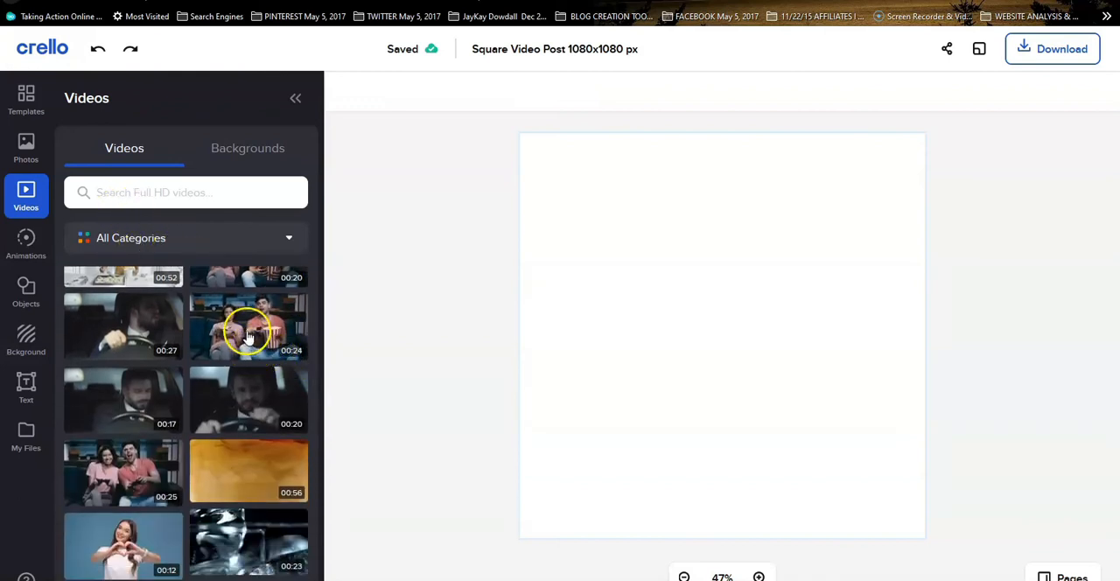
Add the 24-second clip of the couple with the popcorn bucket to the square post, trimmed to a 3-second section
click(248, 332)
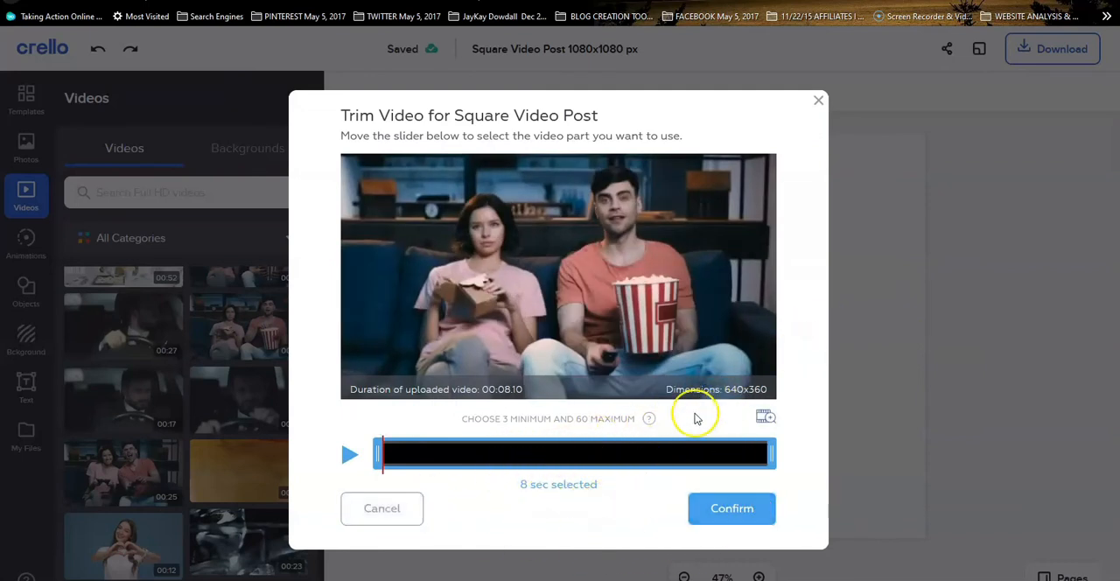
drag(379, 454, 470, 457)
drag(772, 456, 544, 463)
drag(400, 454, 432, 464)
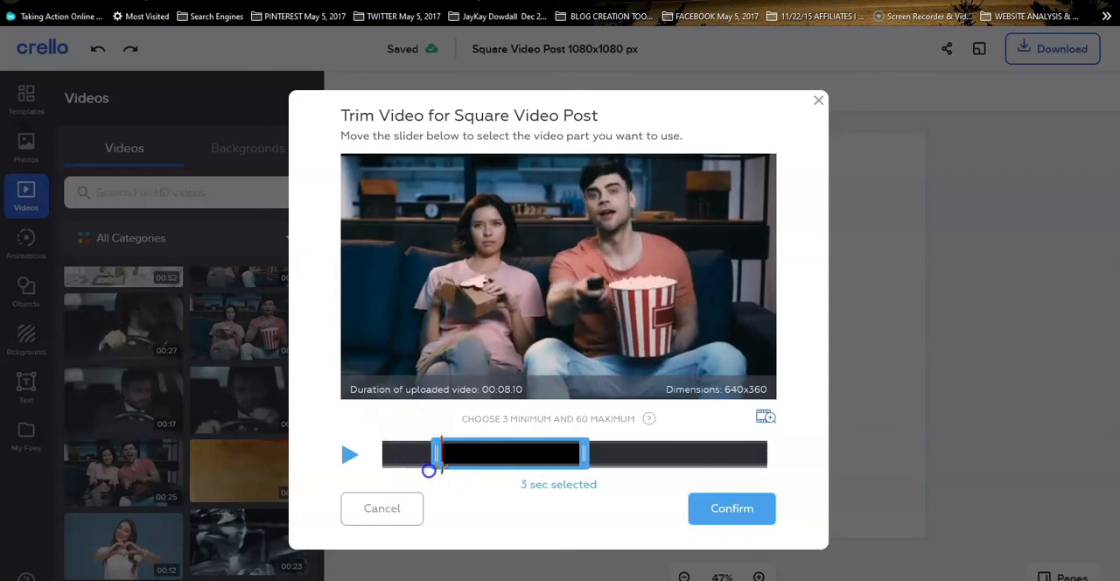
click(735, 508)
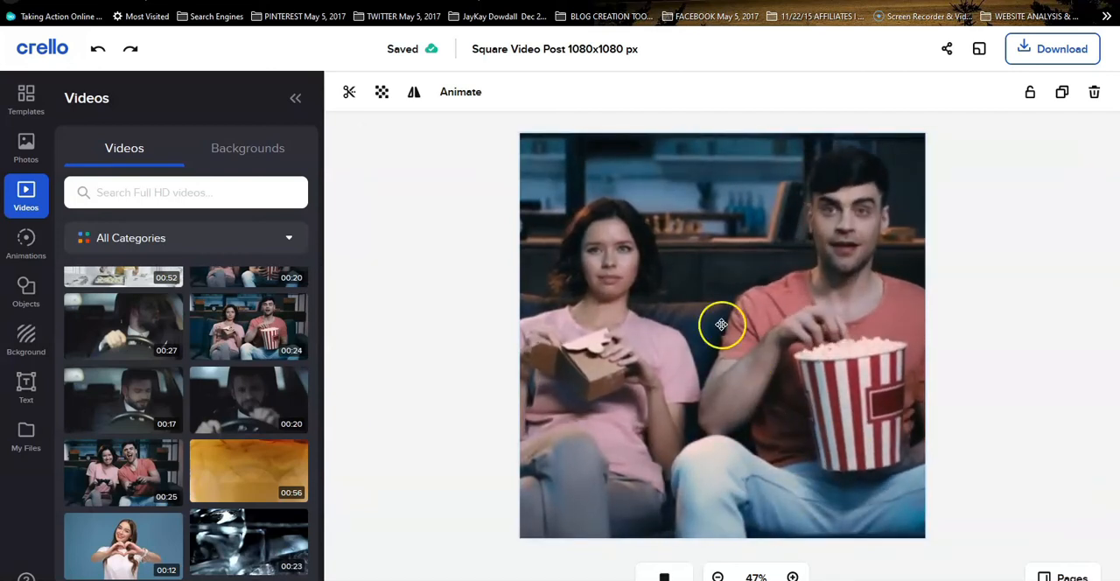
click(740, 258)
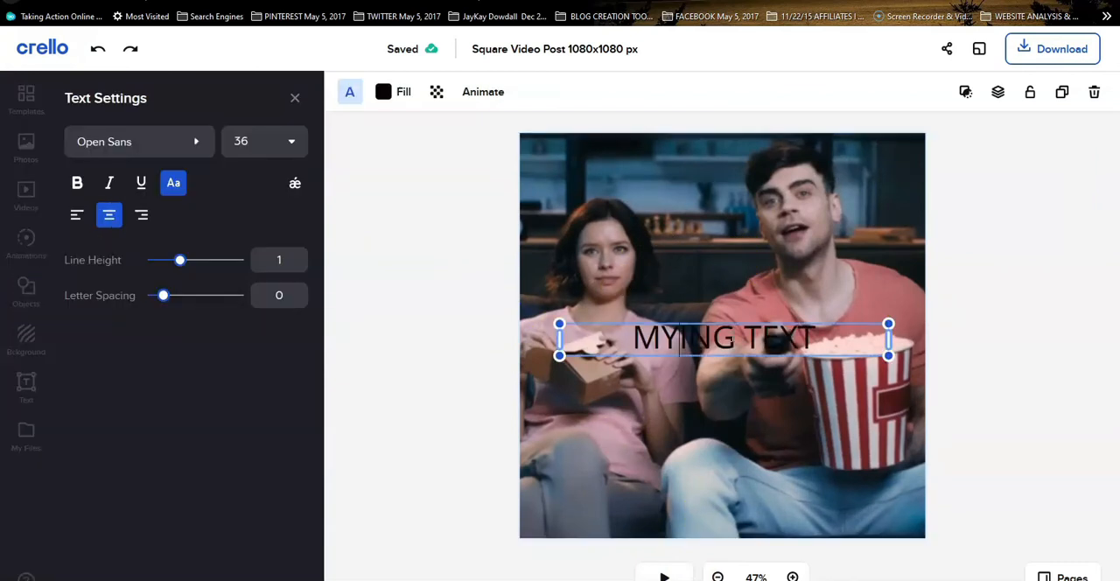
Overlay the text "MY FAVOROITE MOVIE TIME" on the video and fill it with the yellow #FFEE58
text(F)
text(AVO)
text(ROIT)
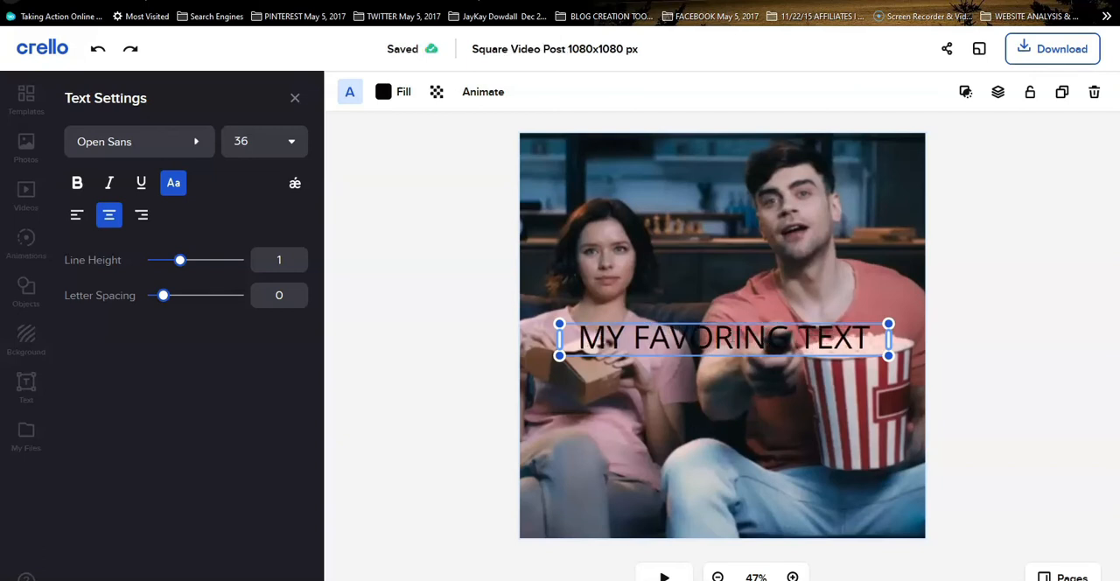
text(E)
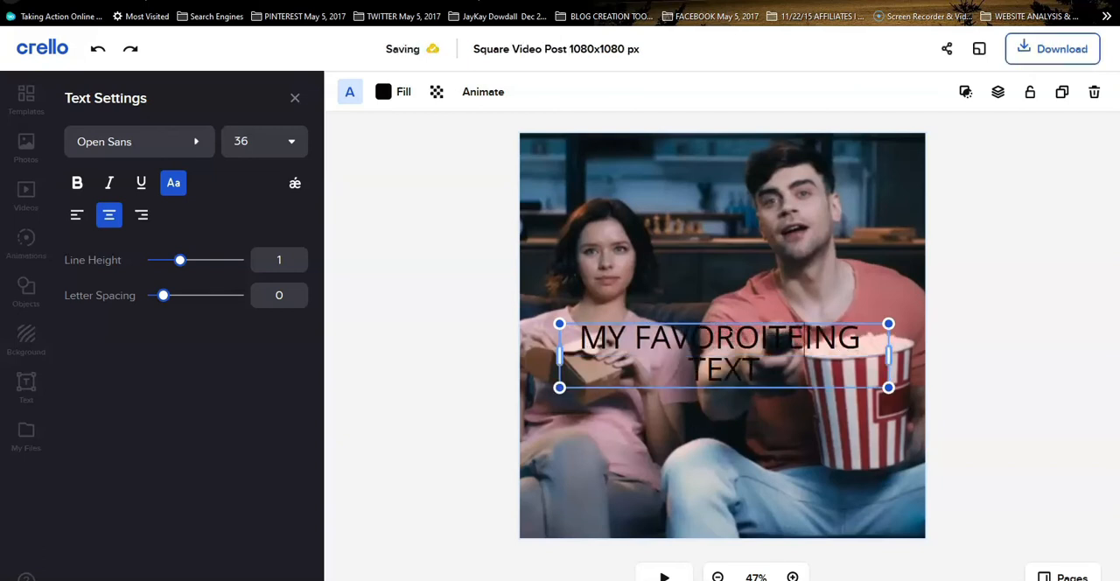
text( MO)
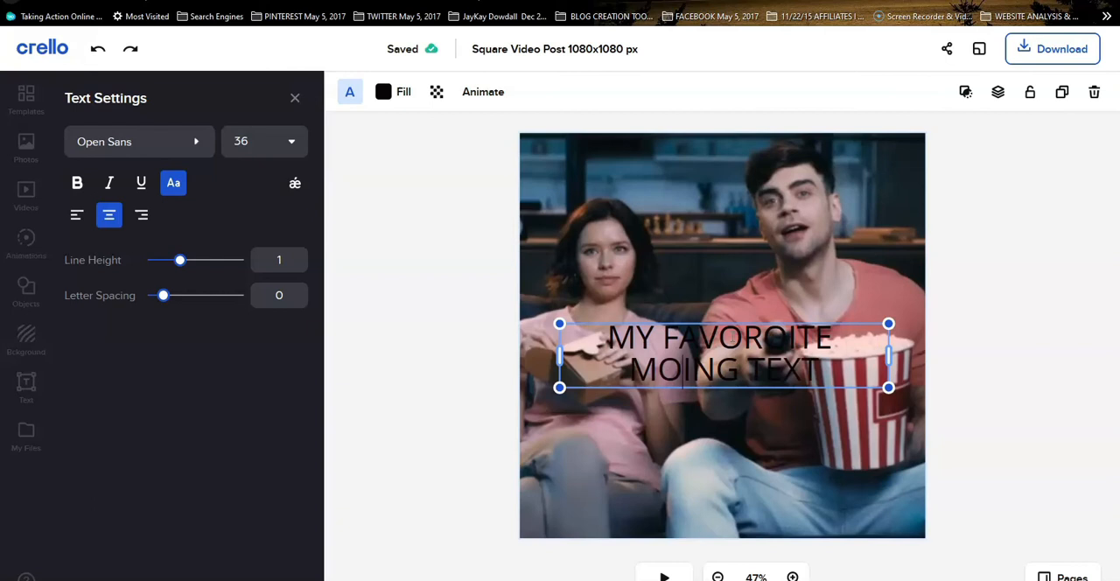
text(VIE TI)
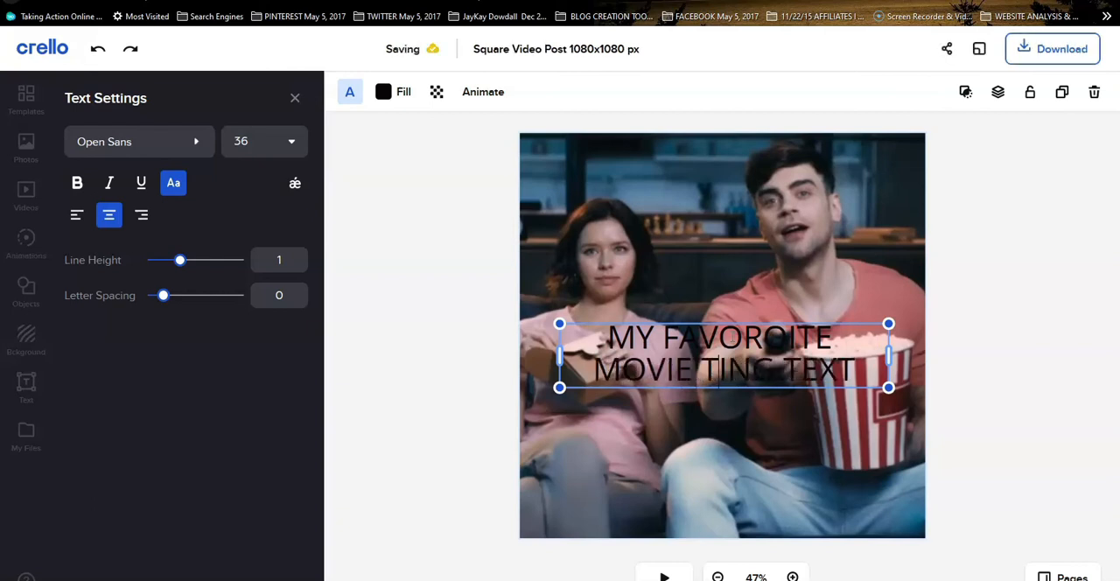
text(ME)
key(Delete)
key(Delete)
key(Delete)
key(Delete)
key(Delete)
key(Delete)
key(Delete)
key(Delete)
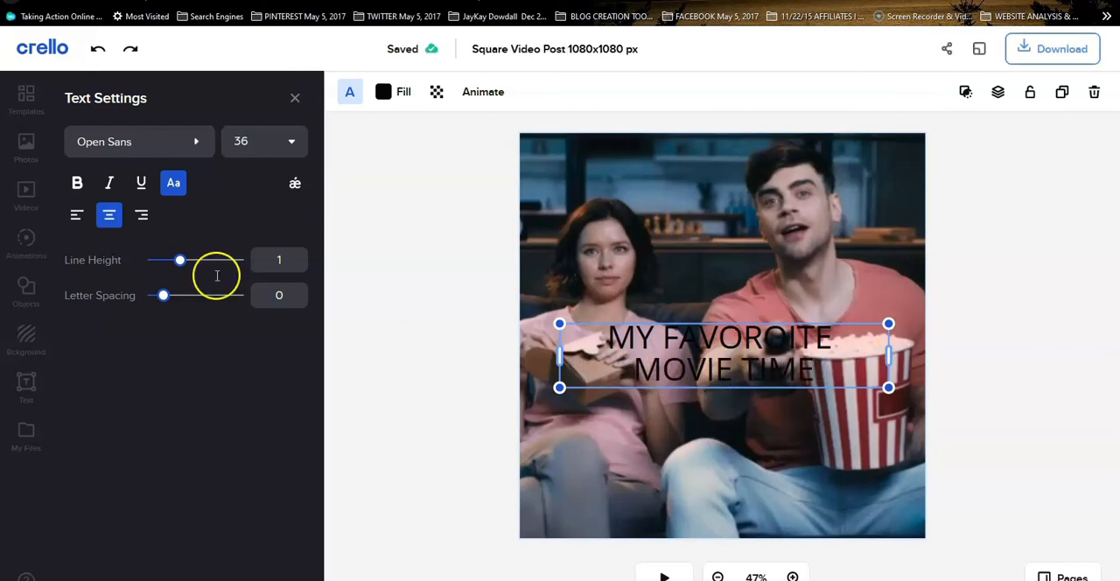
click(384, 92)
click(166, 375)
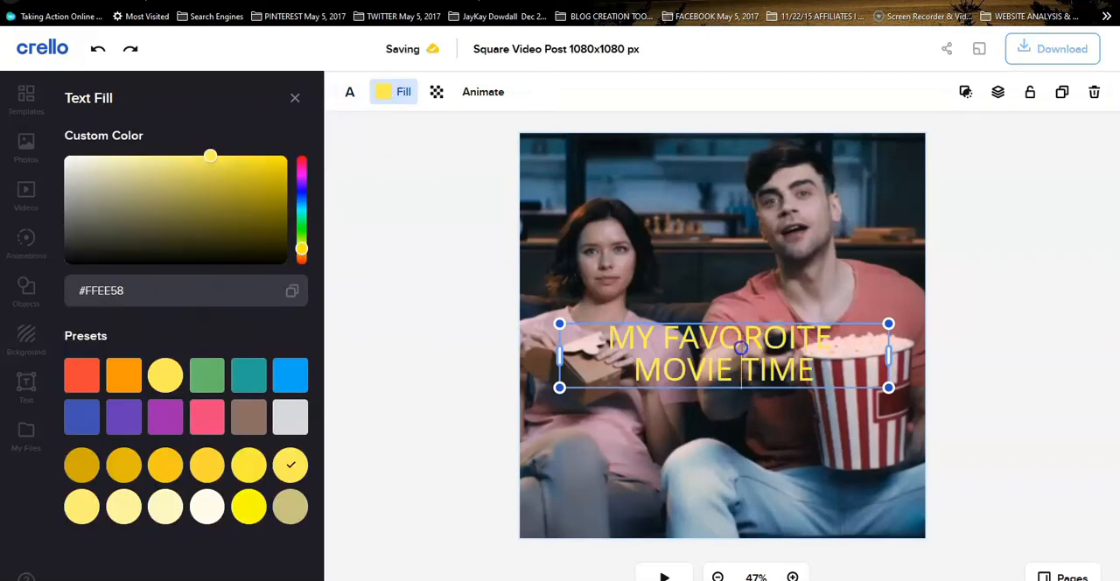
Correct the misspelled word in the overlay text to "FAVORITE" and move the text to the lower part of the video
drag(741, 347, 742, 368)
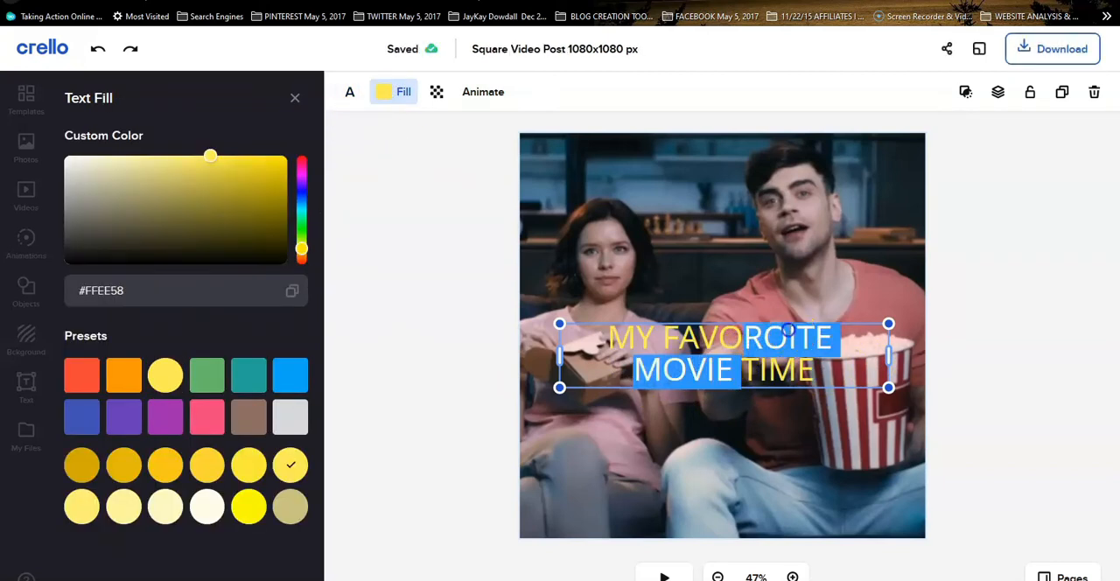
click(787, 331)
key(BackSpace)
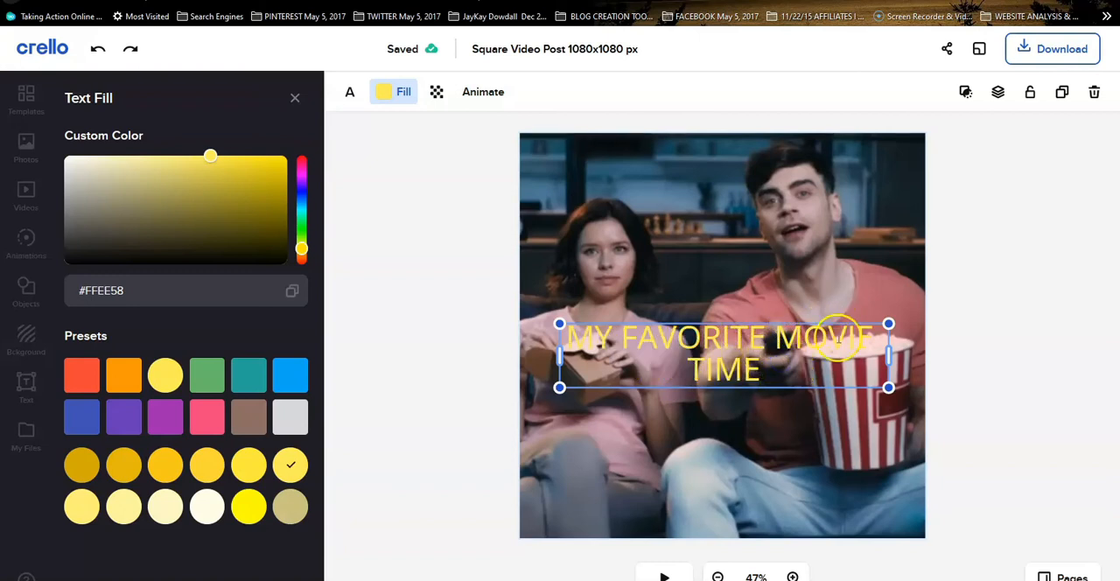
click(1034, 343)
drag(818, 358, 802, 476)
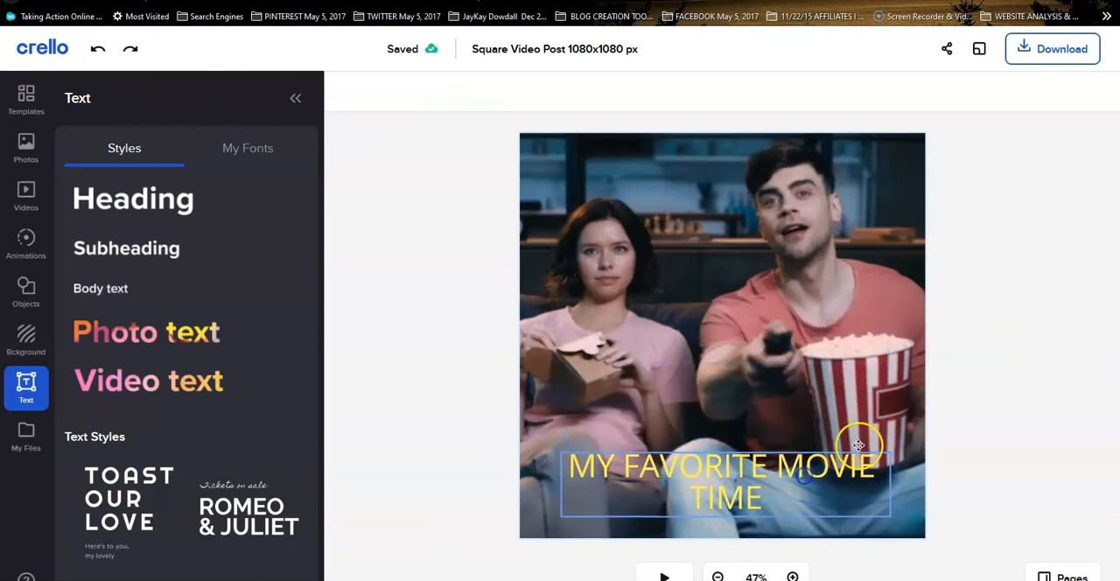
Download the square video post as an MP4 and play the saved file "Square Video Post 1080x1080 px.mp4" from its folder
click(1048, 59)
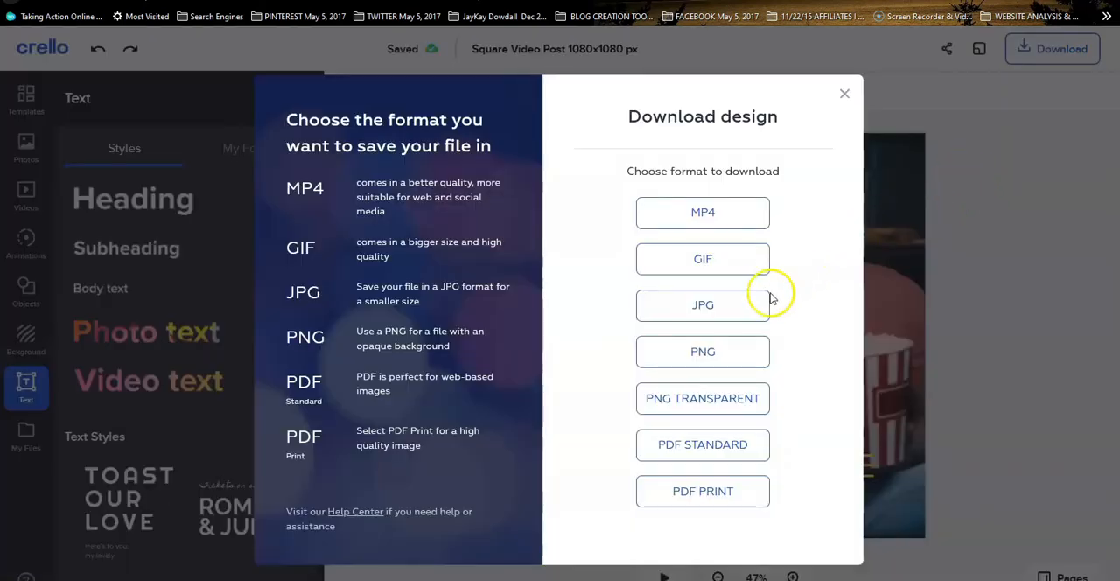
click(696, 220)
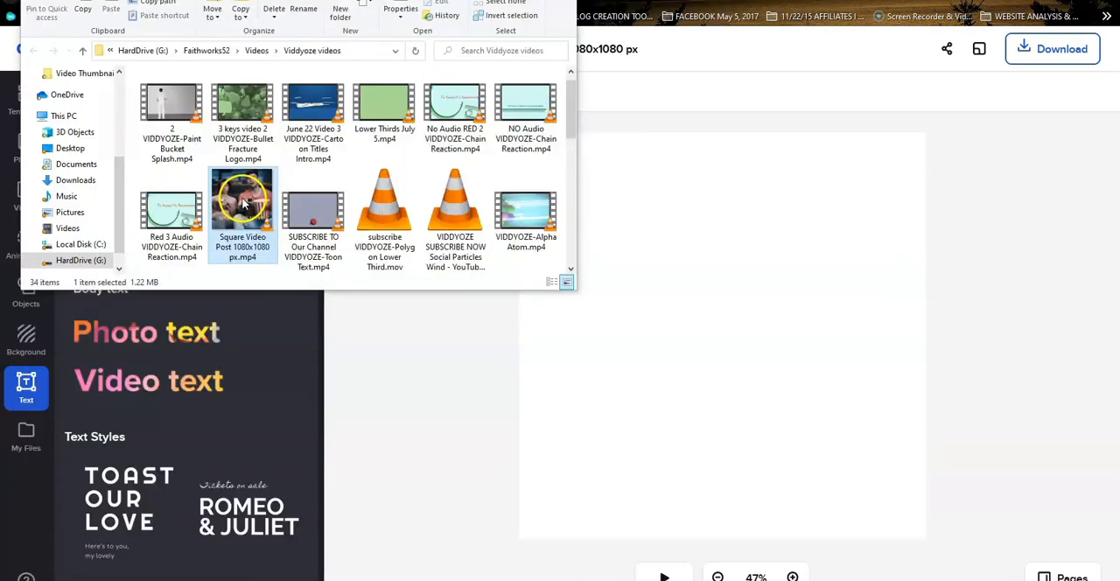
right_click(241, 199)
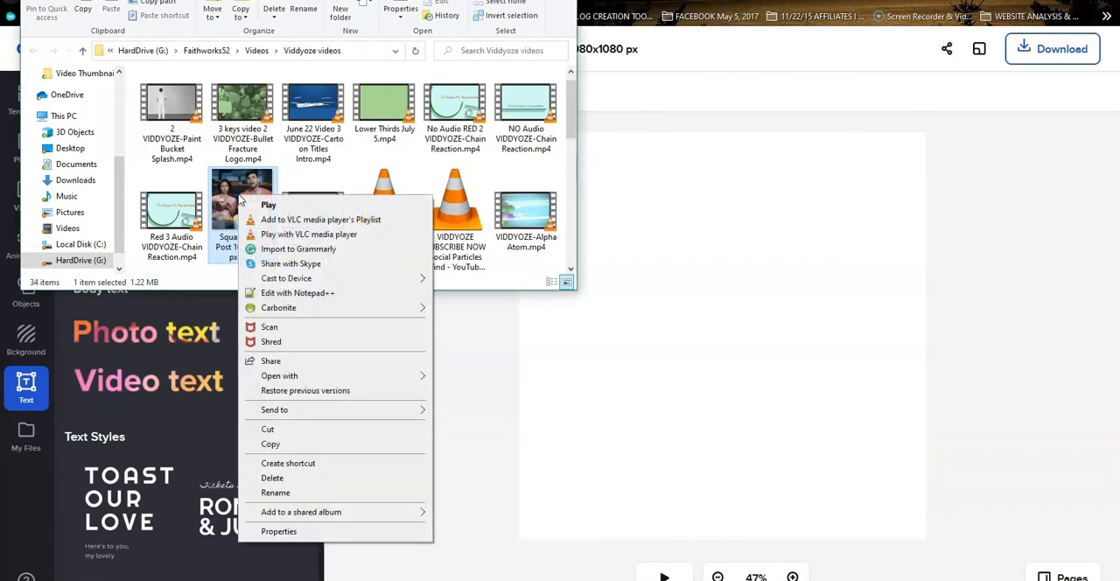
click(267, 207)
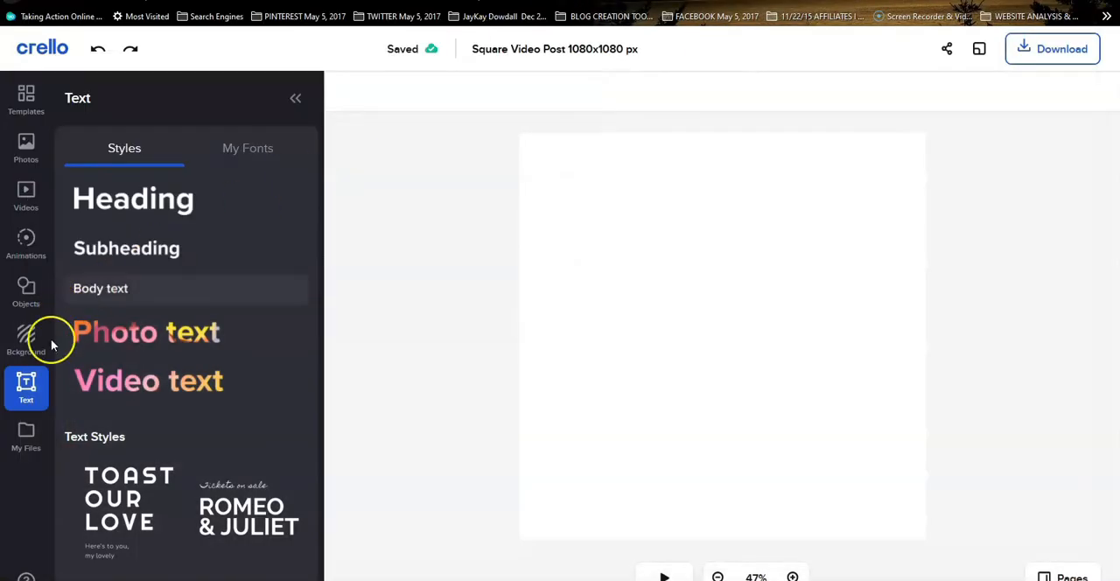
Look at the uploads in My Files and return to the Premium photo library
click(25, 440)
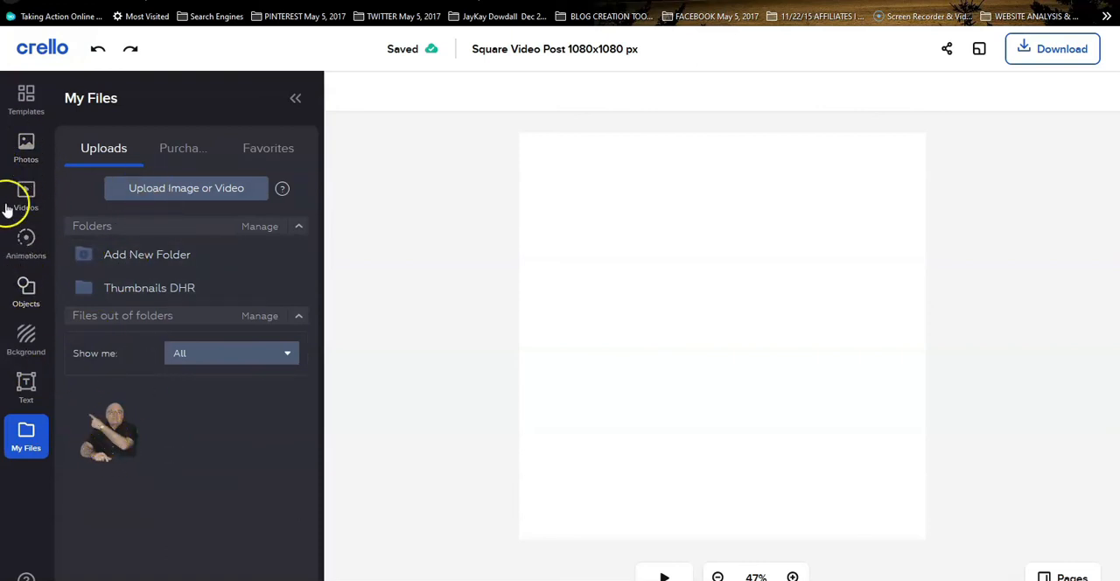
click(26, 150)
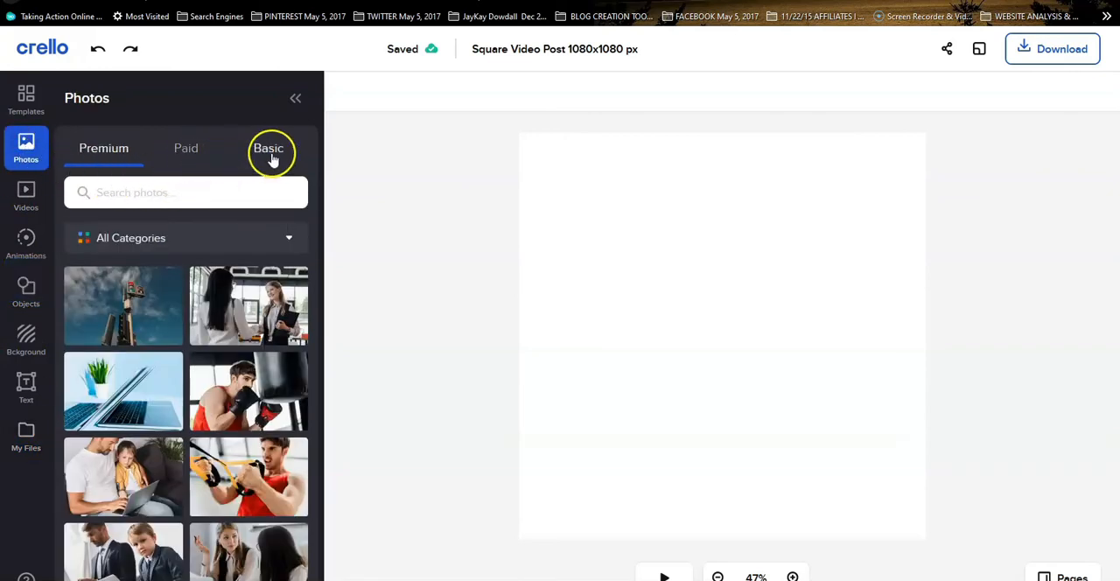
Add the paid photo of the person in a yellow jacket by the sea to the design and browse more paid photos
click(186, 150)
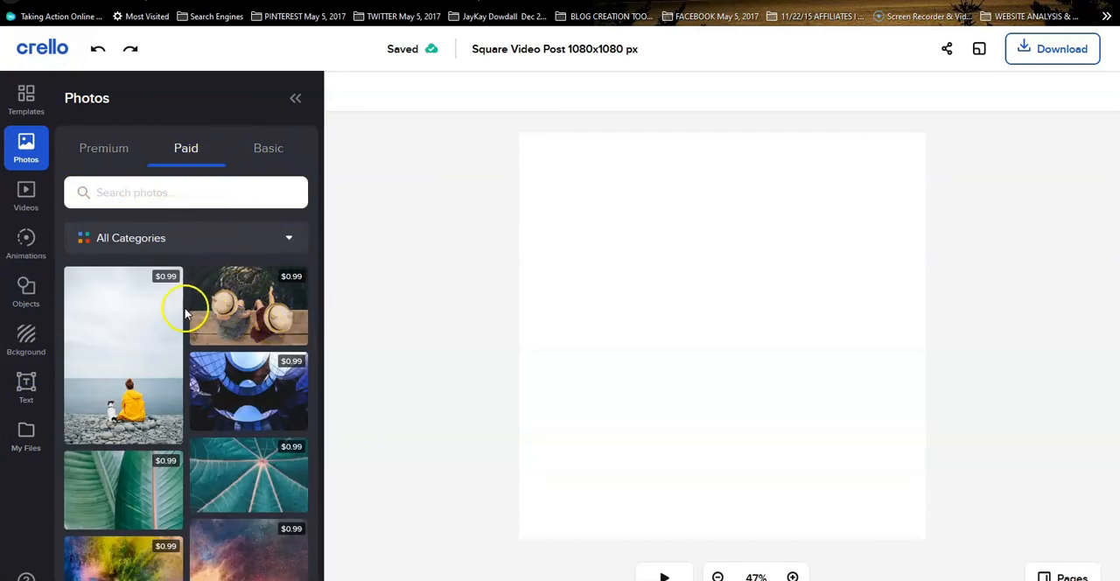
click(144, 323)
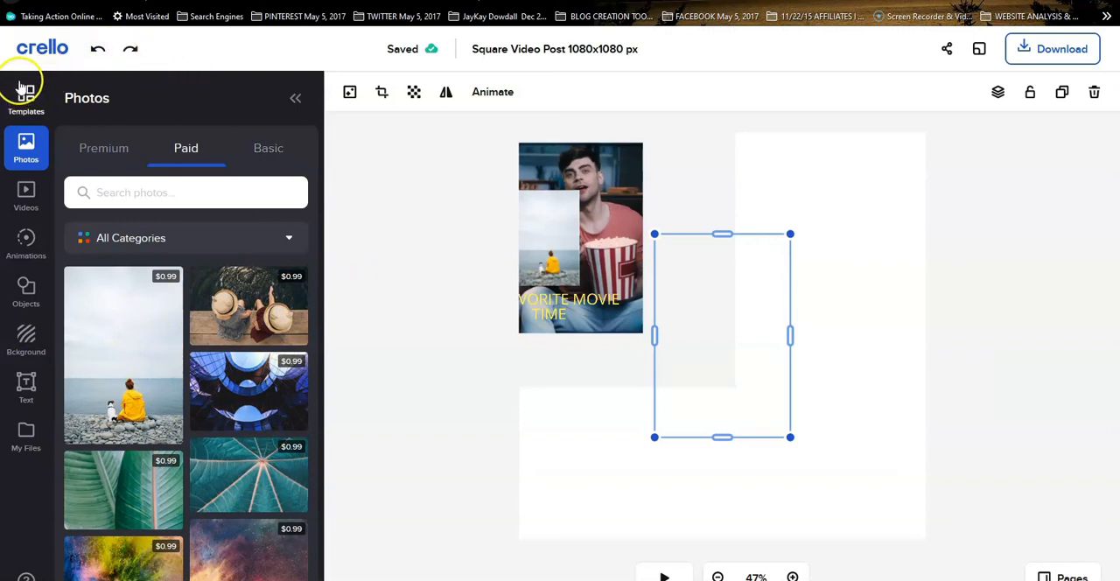
scroll(252, 385, down, 10)
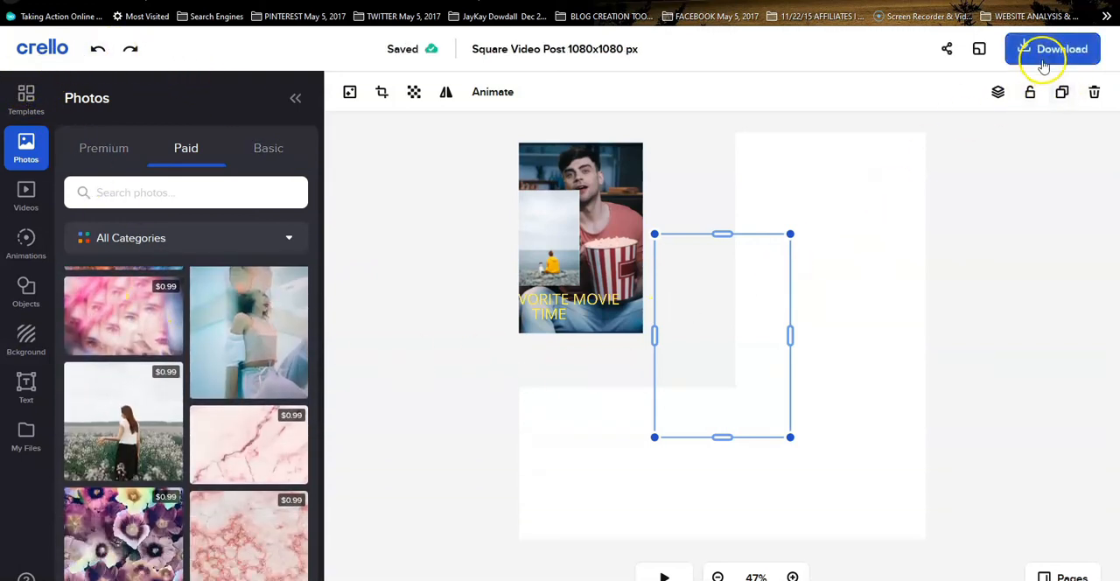
Leave the editor for the Crello home page and switch the Pro pricing plan on the pricing page to monthly payment
click(41, 52)
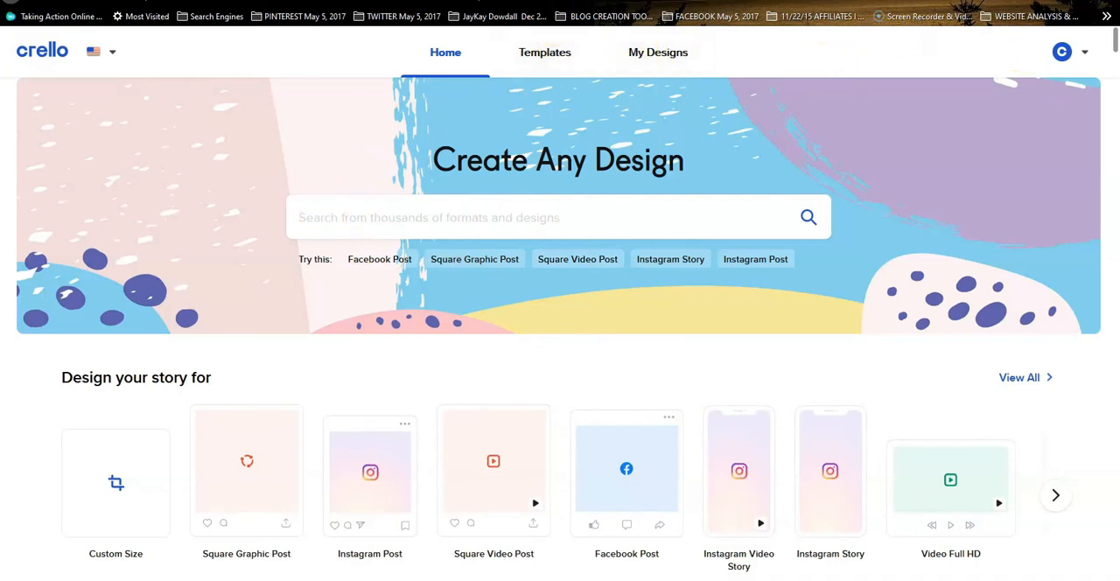
key(ctrl+Tab)
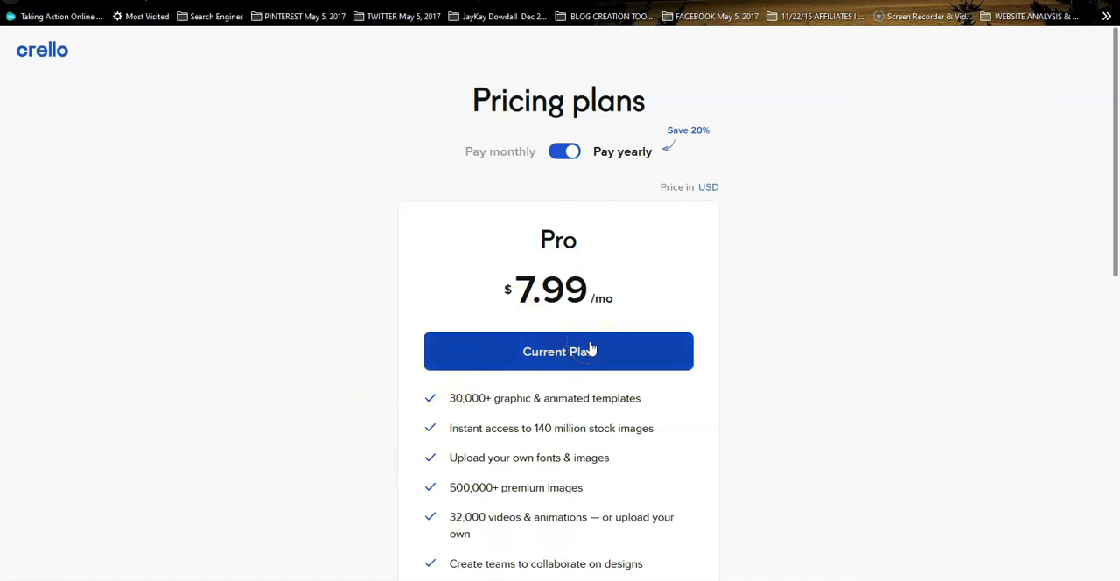
click(564, 153)
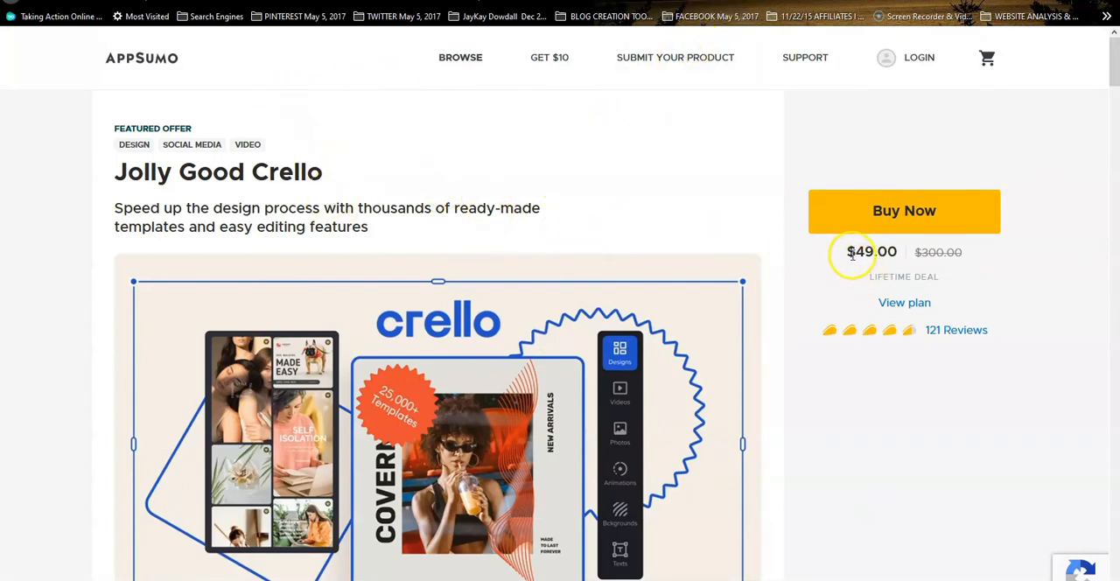
Highlight the lifetime deal price on AppSumo's "Jolly Good Crello" offer and read the offer's introduction and TL;DR summary
drag(872, 255, 902, 266)
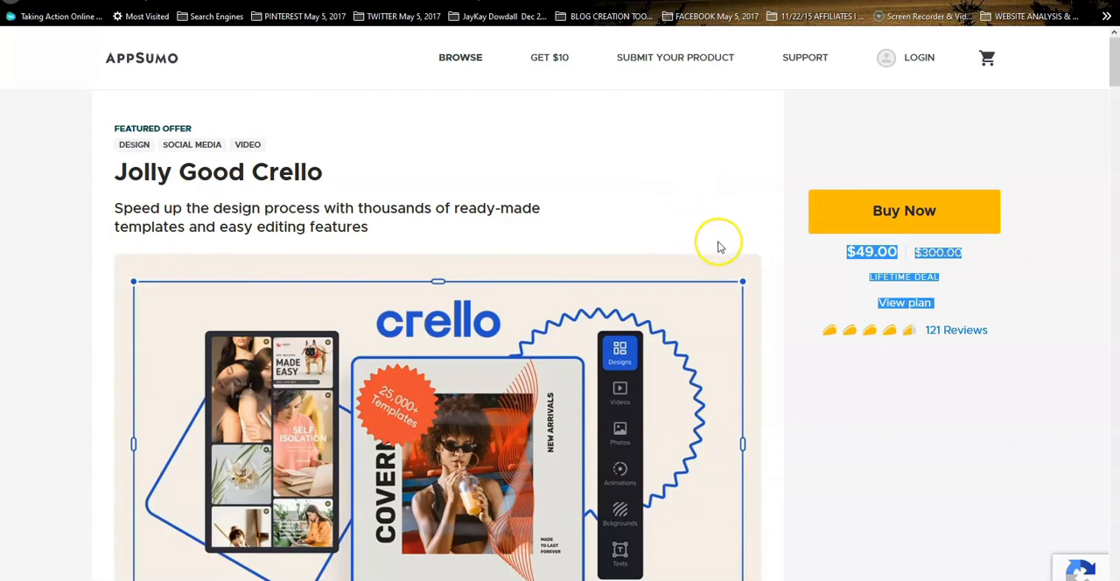
scroll(738, 258, down, 3)
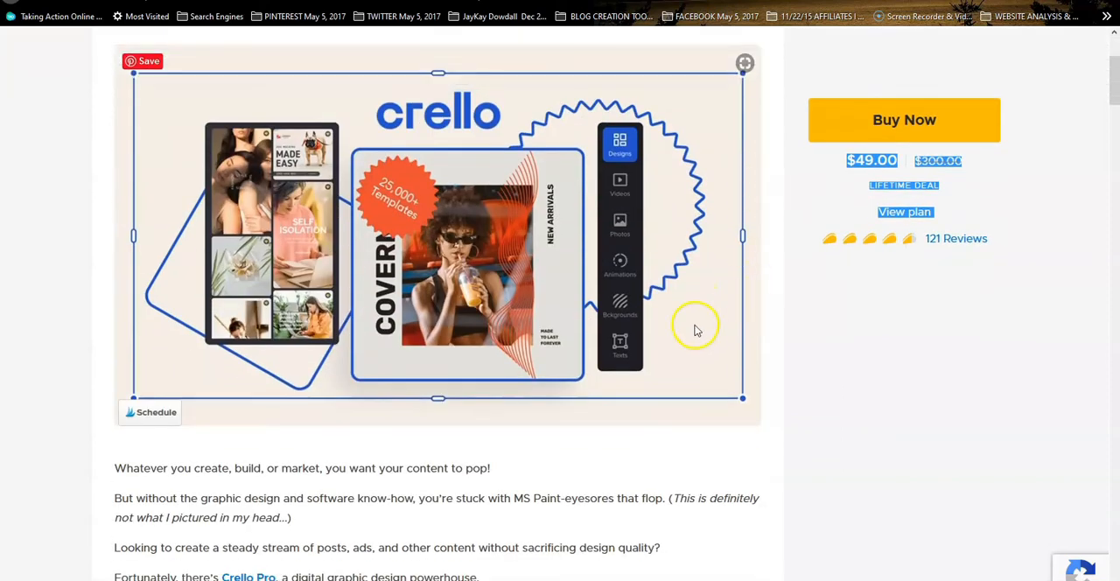
scroll(689, 326, down, 7)
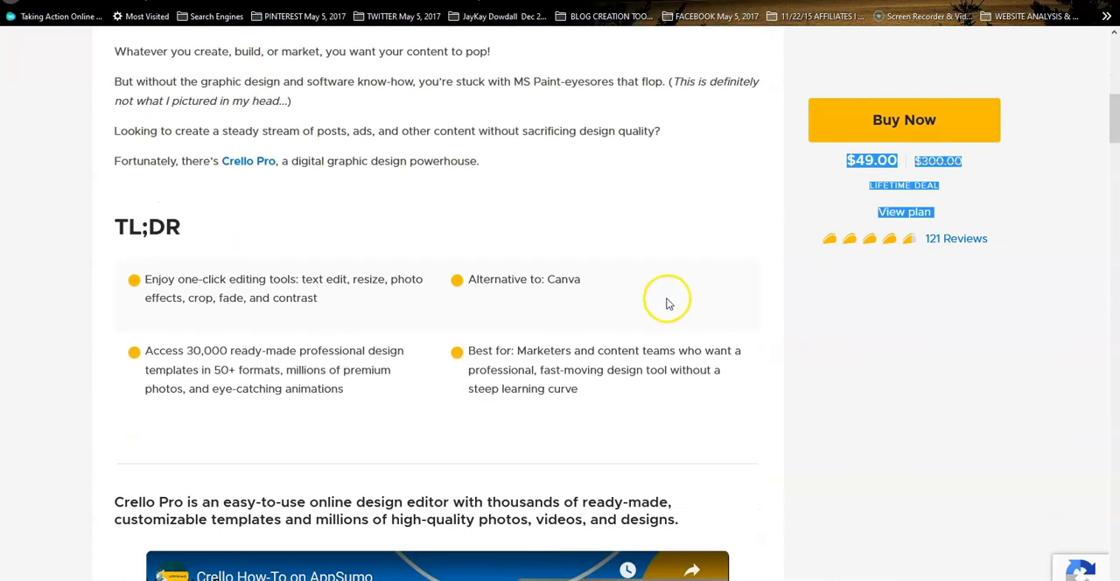
scroll(666, 297, down, 6)
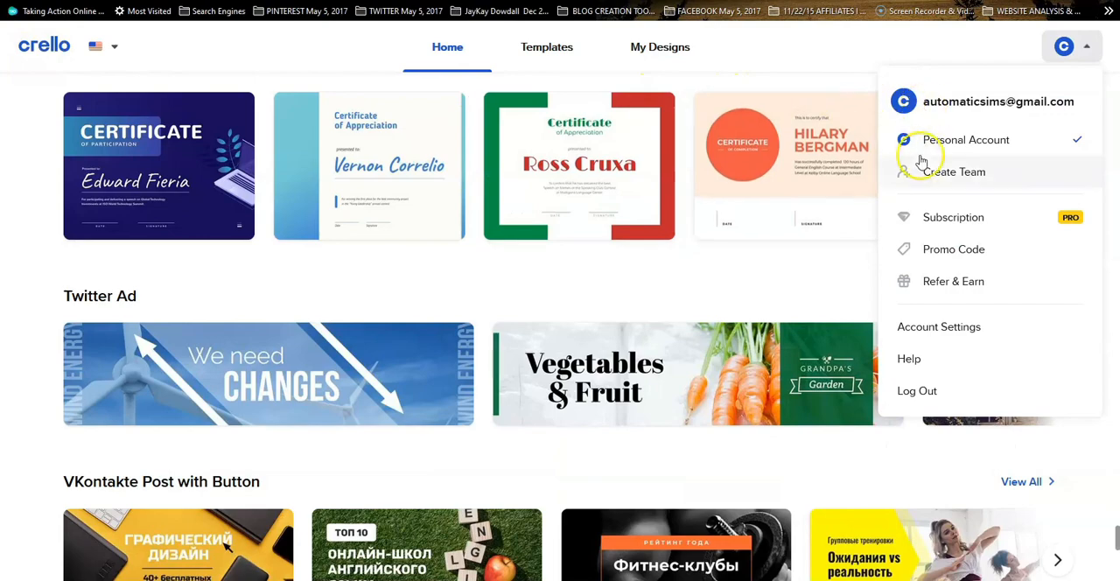
Open Crello's Help Center and look over its topic categories and Community section
click(909, 359)
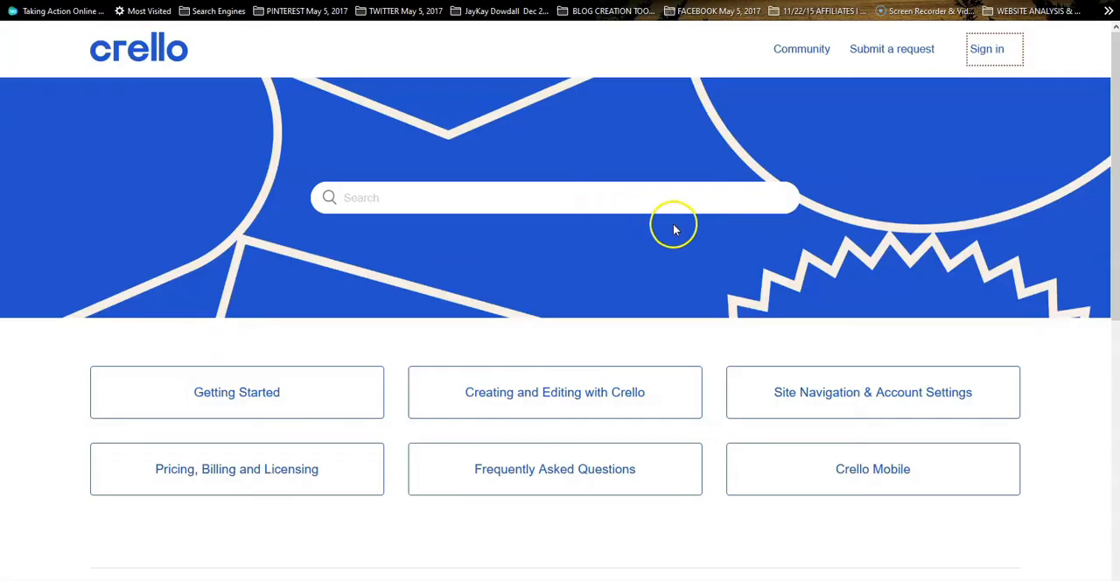
scroll(564, 368, down, 2)
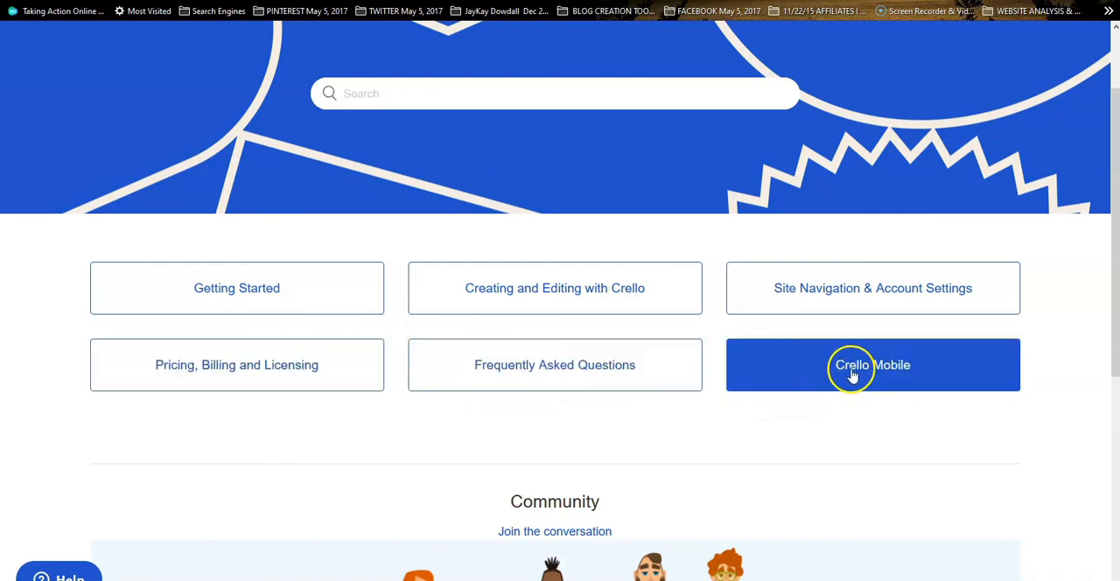
scroll(838, 376, down, 5)
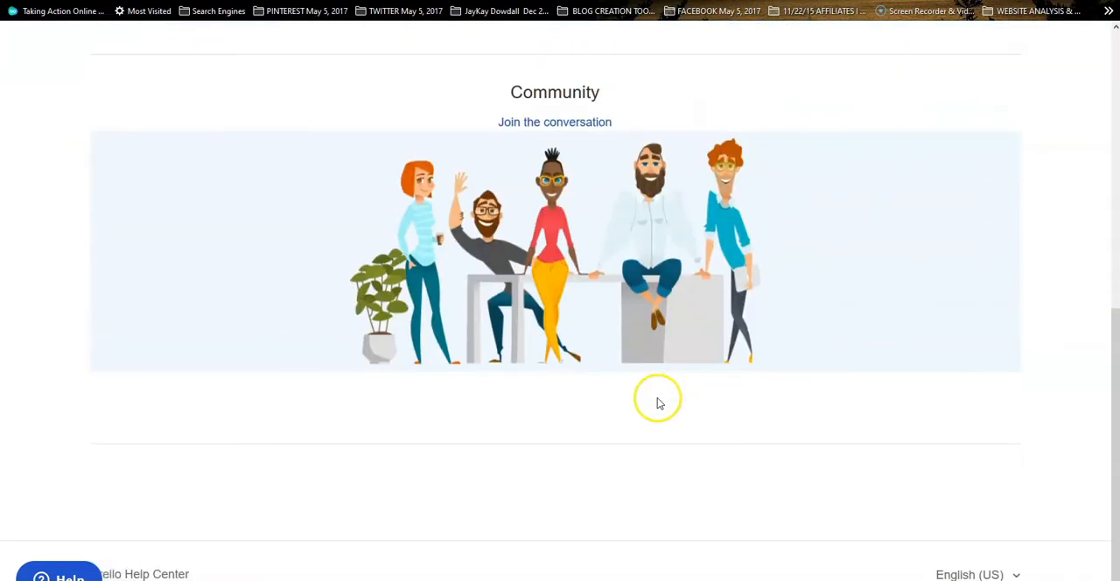
scroll(760, 281, up, 5)
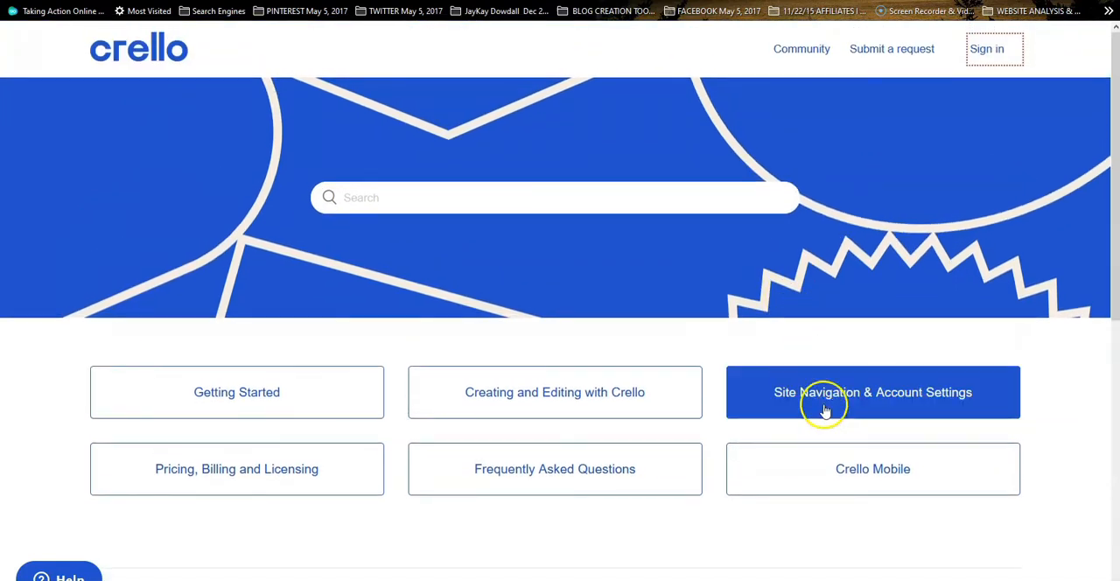
Open the "Creating and Editing with Crello" help category and look through its article listings
click(626, 394)
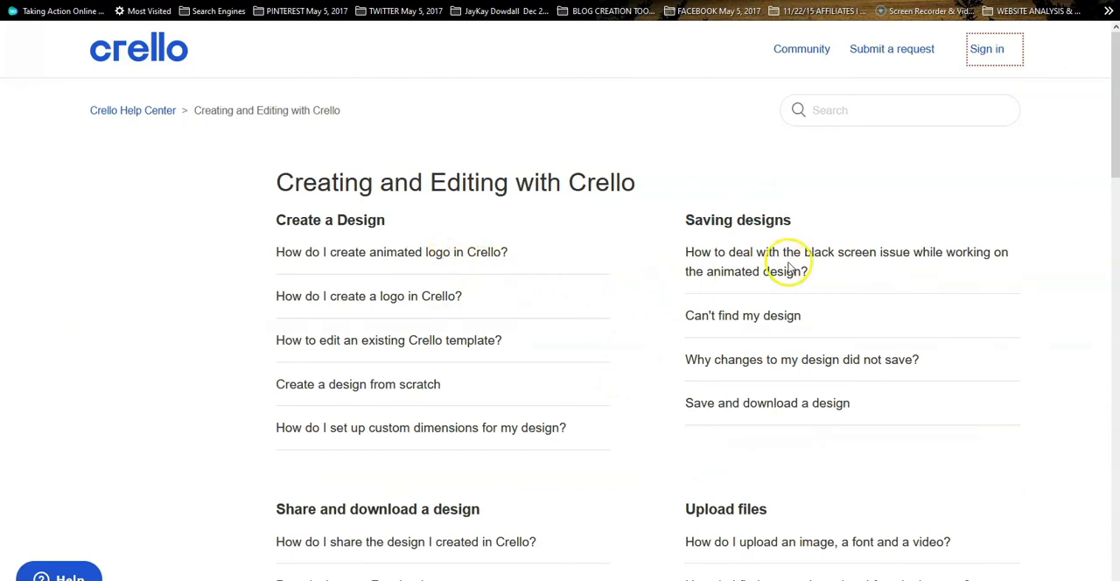
scroll(797, 280, down, 5)
scroll(664, 340, down, 5)
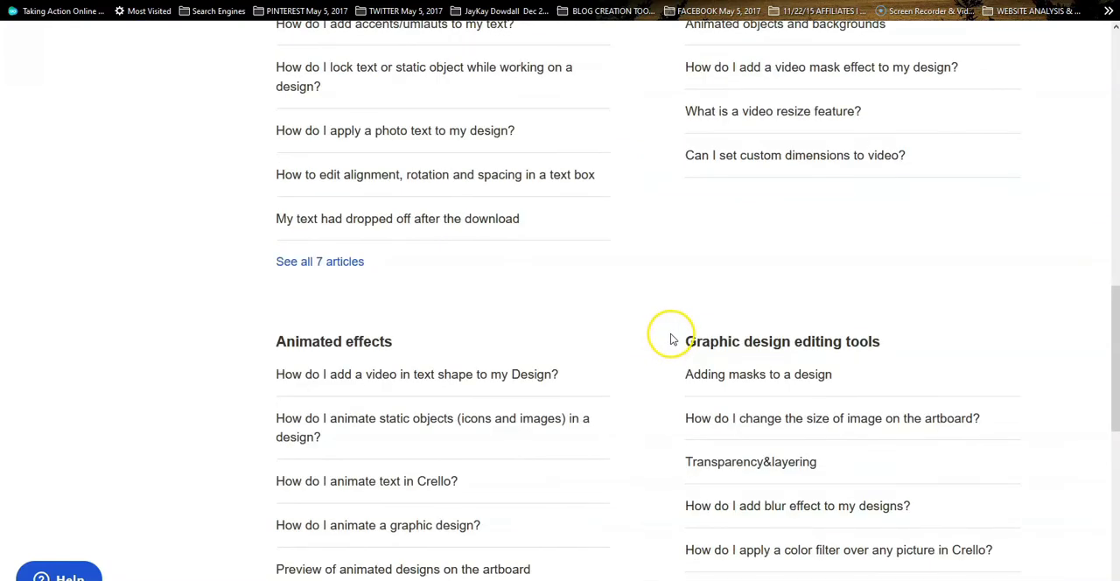
scroll(671, 340, down, 6)
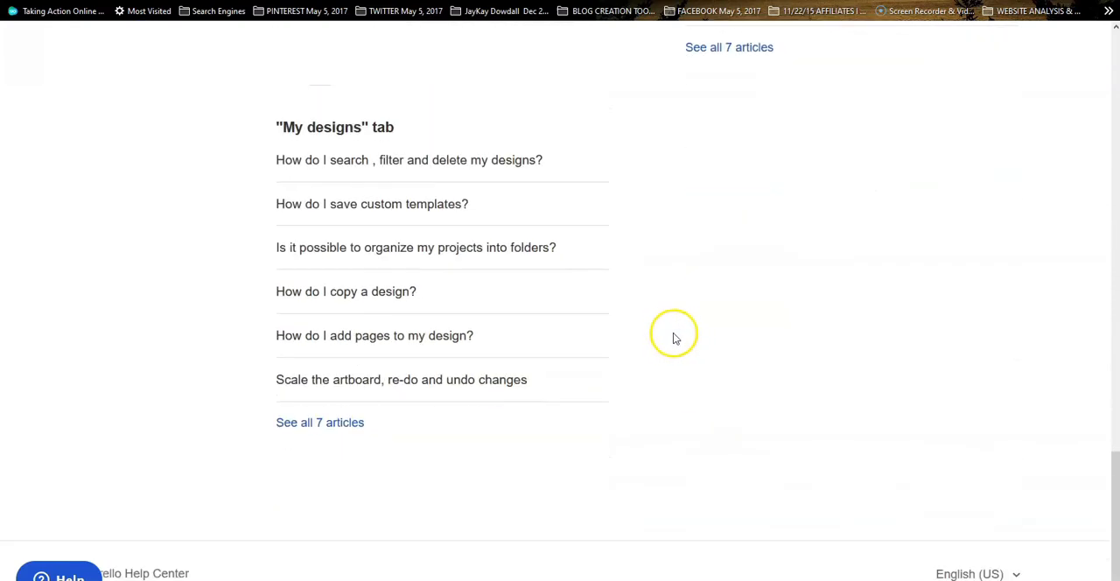
scroll(658, 348, up, 8)
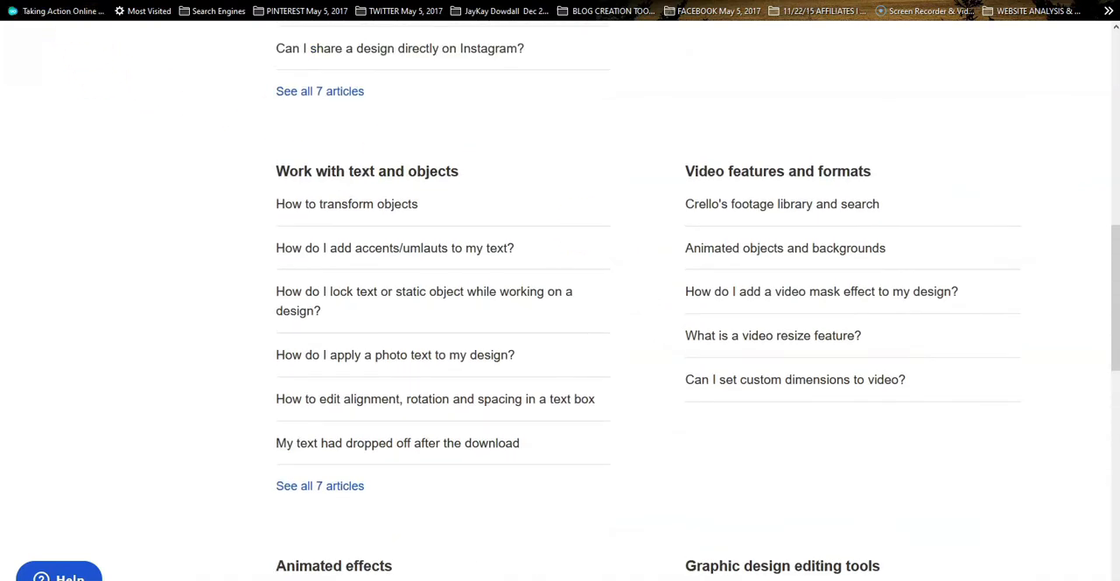
Return to the AppSumo Crello offer and review its descriptions of templates, fonts, photos, animations and video editing
click(683, 1)
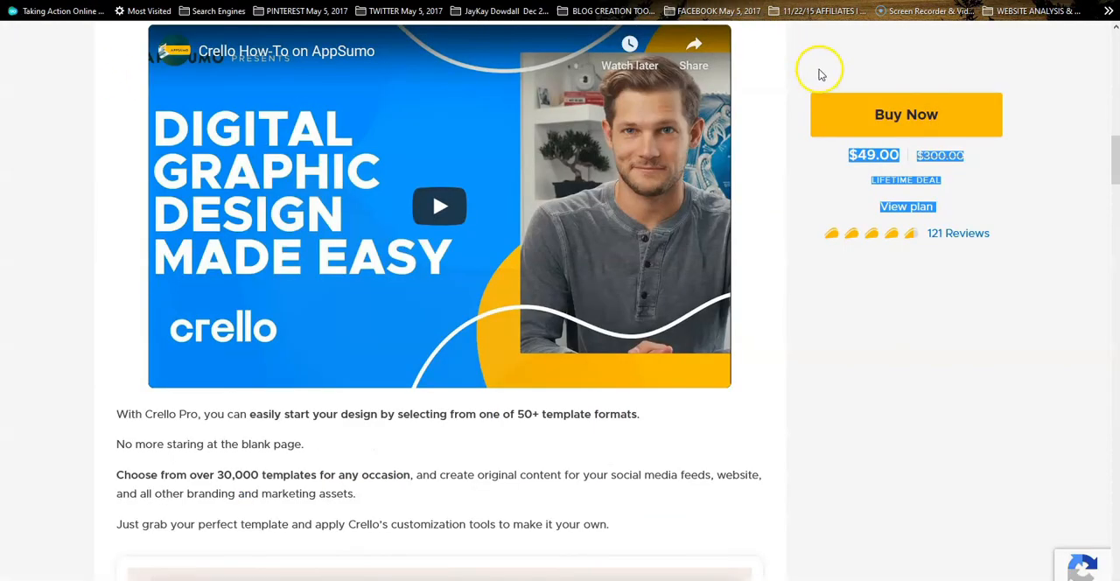
scroll(773, 292, down, 8)
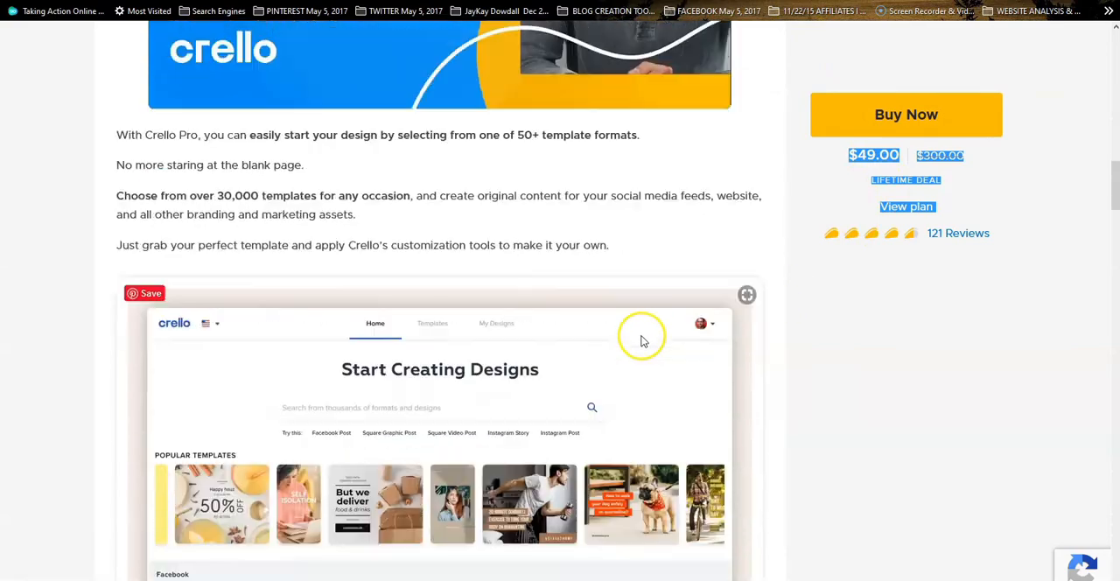
scroll(617, 333, down, 12)
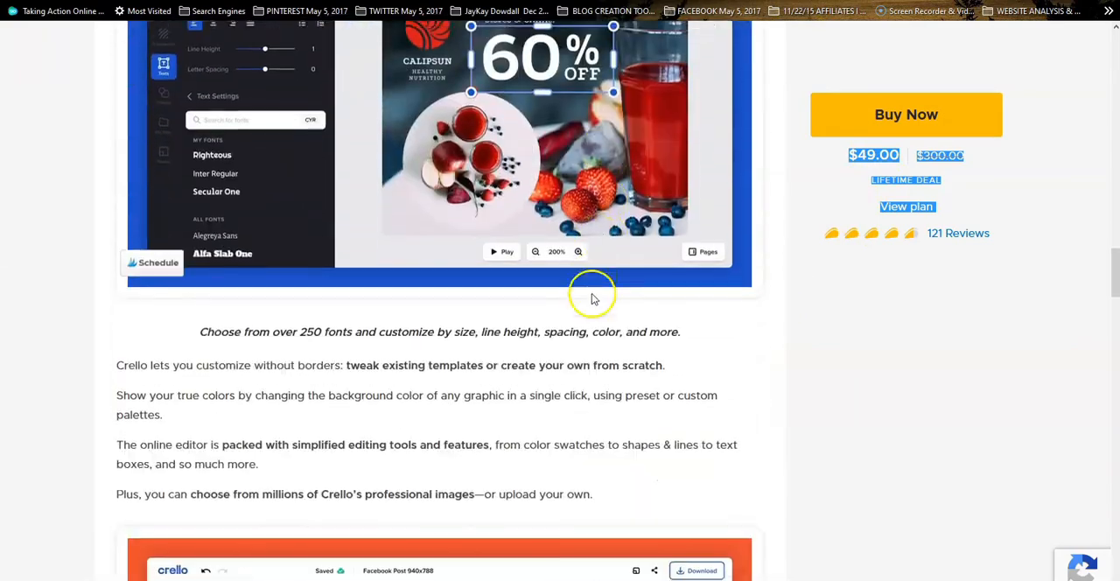
scroll(610, 409, down, 10)
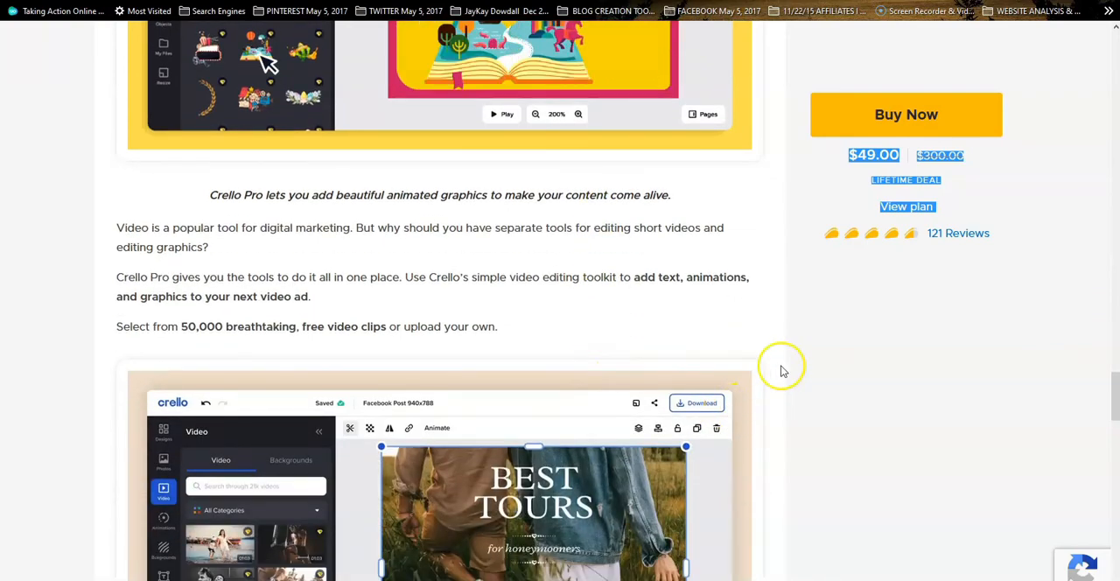
scroll(441, 135, up, 13)
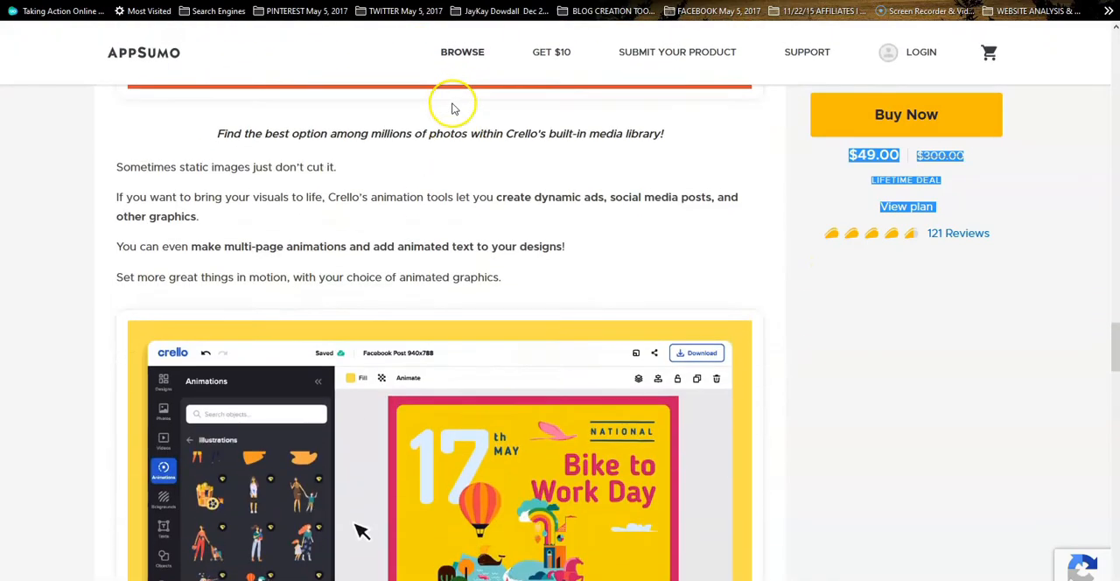
scroll(457, 120, up, 12)
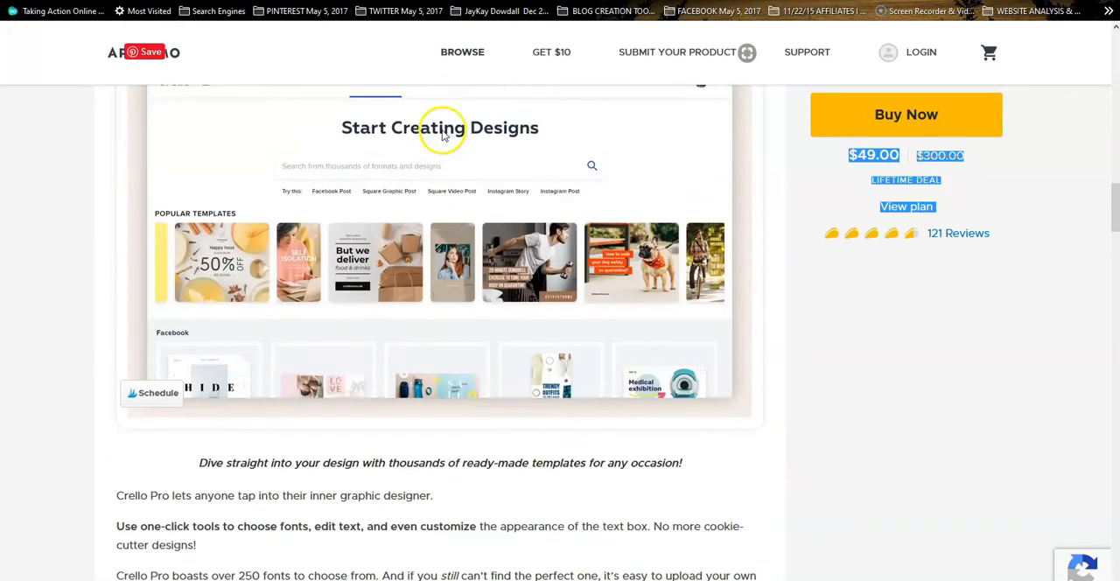
scroll(442, 139, up, 12)
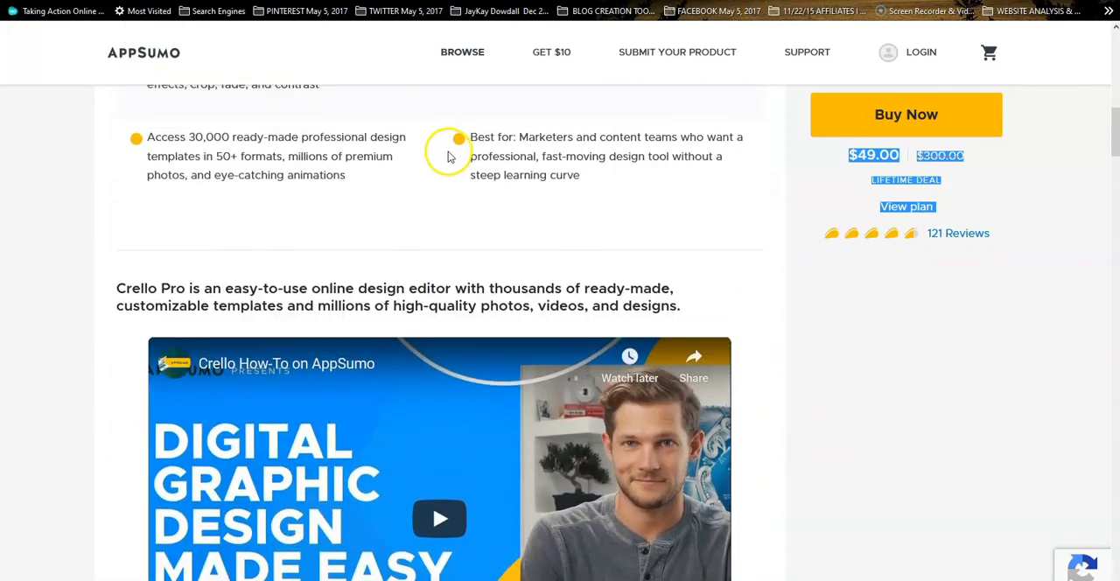
scroll(455, 156, up, 4)
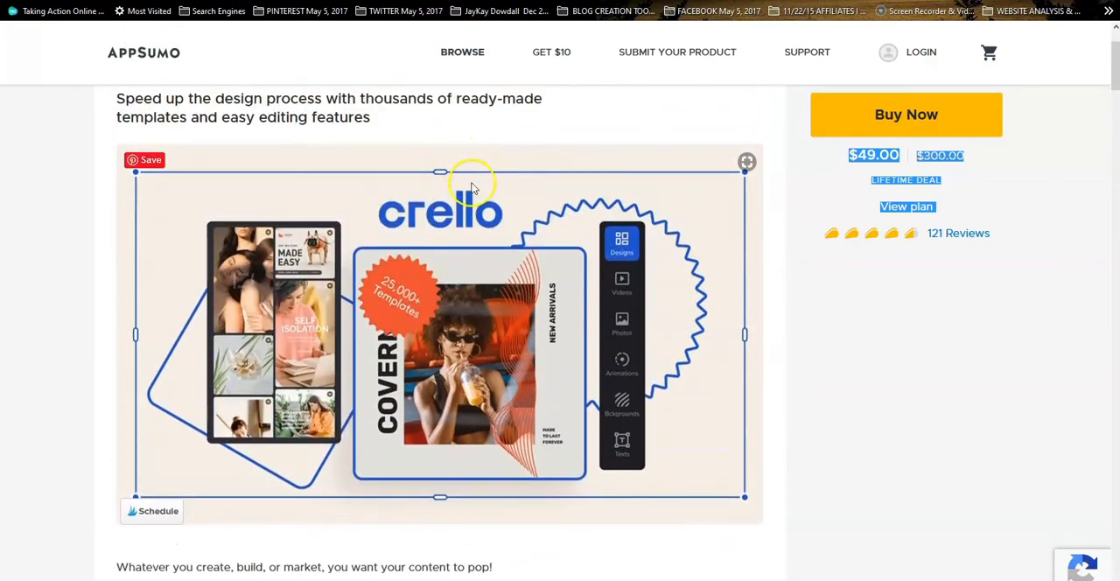